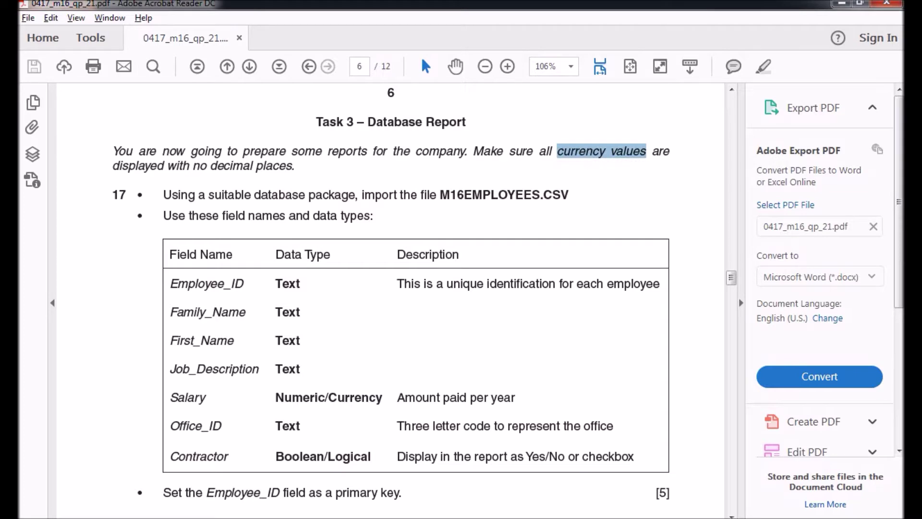
Review task 17 in the exam paper for the employee table's field names, data types and descriptions.
{"action": "scroll", "coordinate": [391, 301], "scroll_direction": "down", "scroll_amount": 3}
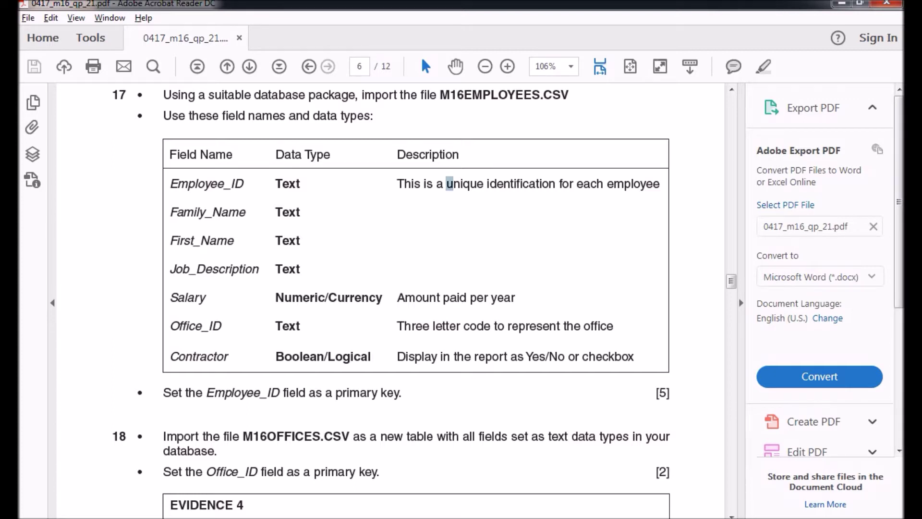
{"action": "left_click_drag", "start_coordinate": [446, 184], "coordinate": [556, 184]}
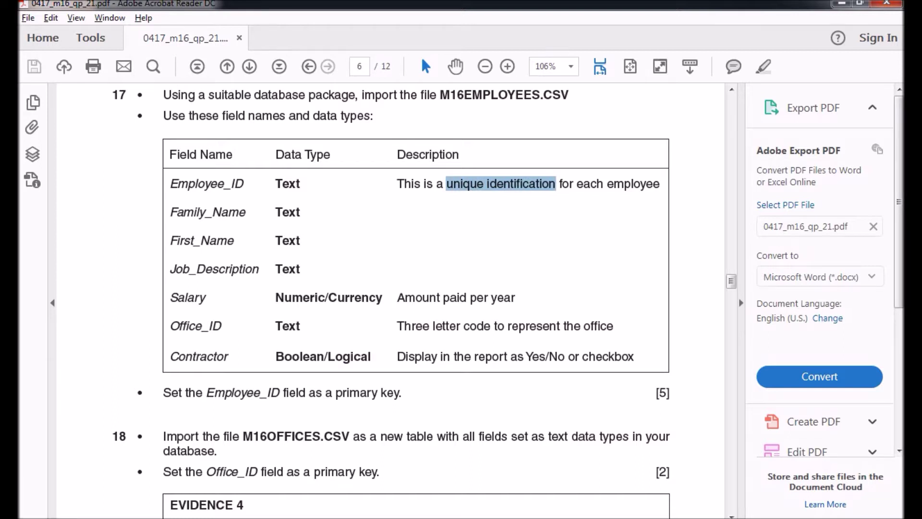
{"action": "left_click_drag", "start_coordinate": [275, 297], "coordinate": [396, 297]}
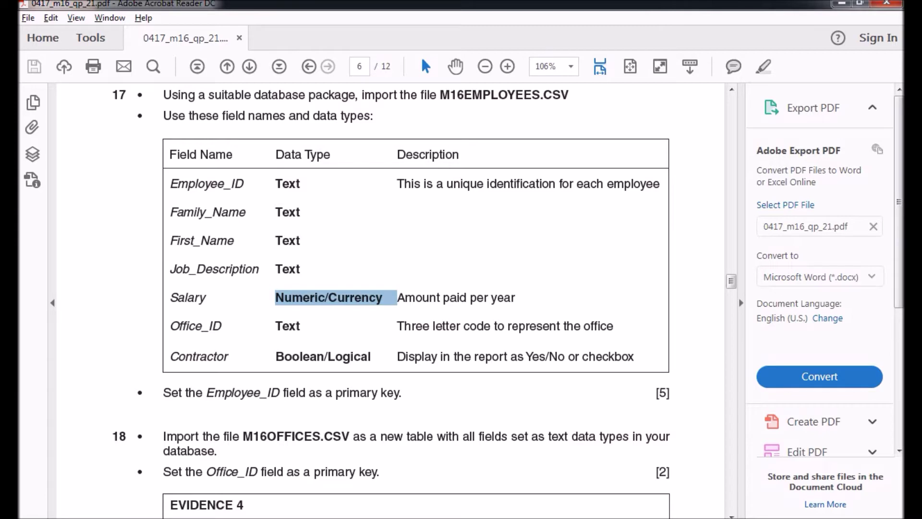
{"action": "scroll", "coordinate": [425, 298], "scroll_direction": "down", "scroll_amount": 1}
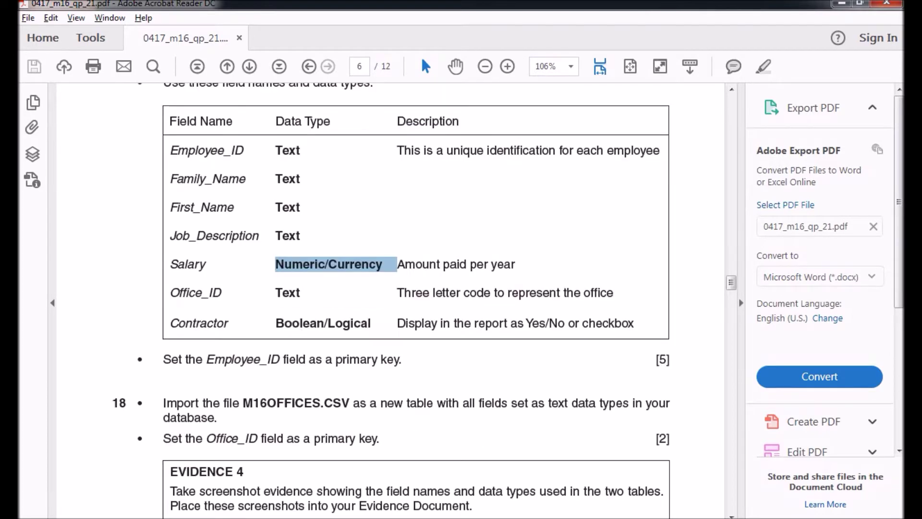
{"action": "left_click_drag", "start_coordinate": [274, 323], "coordinate": [372, 322]}
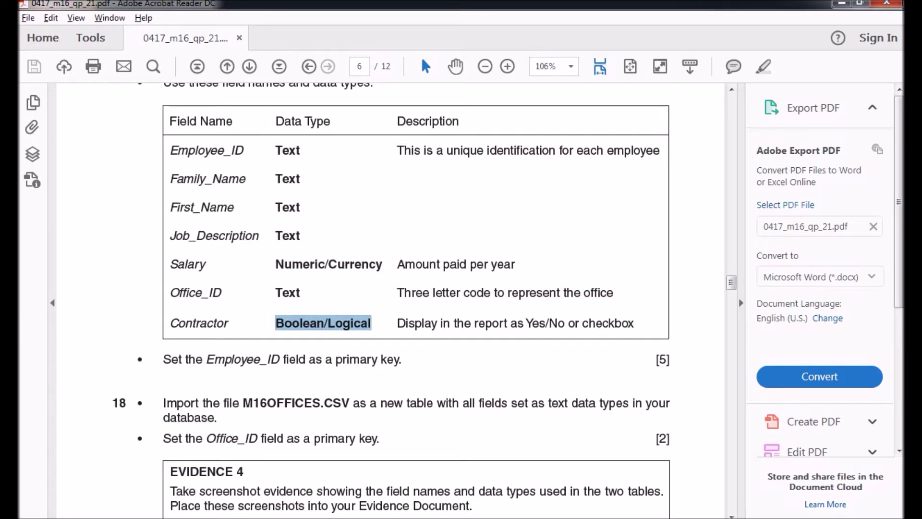
Switch to Microsoft Access and create a blank database named March 2016.
{"action": "key", "text": "alt+Tab"}
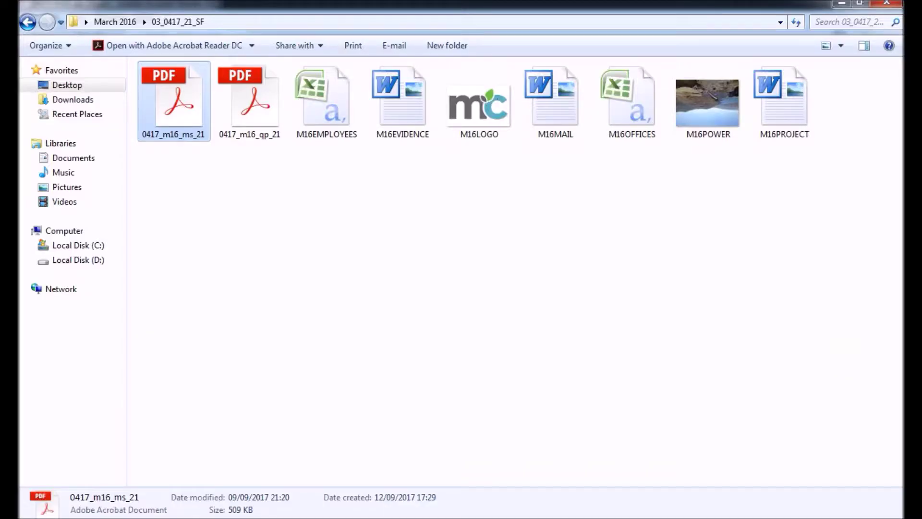
{"action": "key", "text": "super"}
{"action": "key", "text": "Return"}
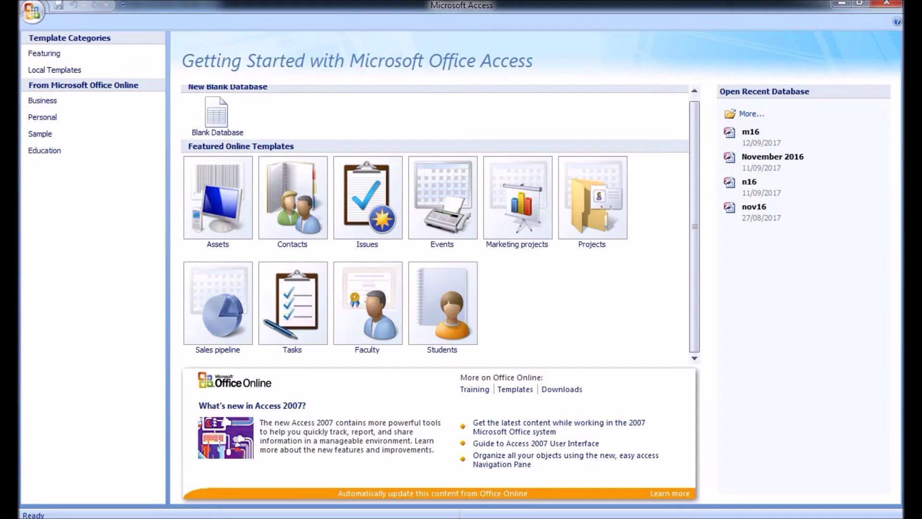
{"action": "left_click", "coordinate": [218, 116]}
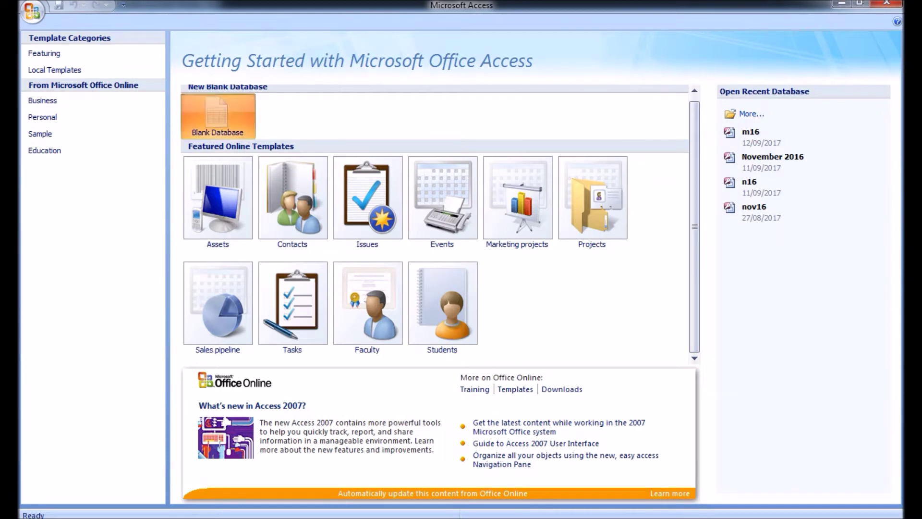
{"action": "key", "text": "BackSpace"}
{"action": "type", "text": "March 2016"}
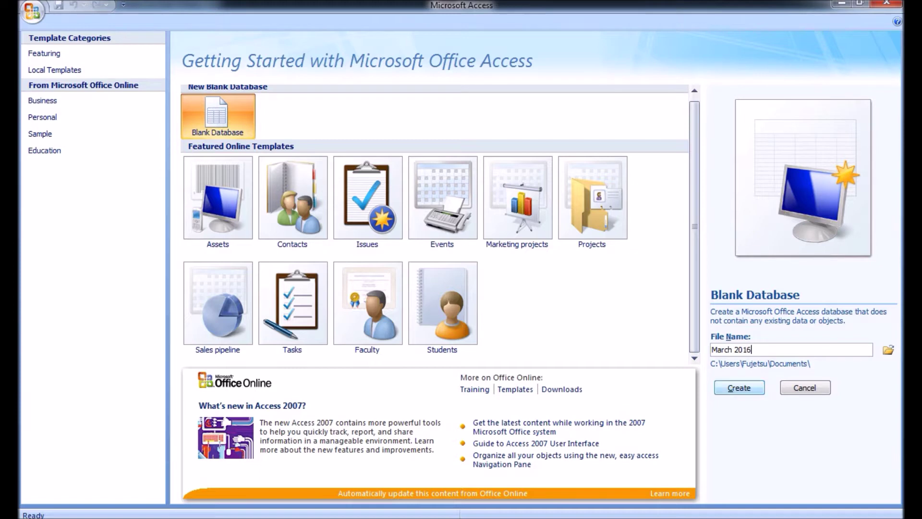
{"action": "left_click", "coordinate": [739, 388]}
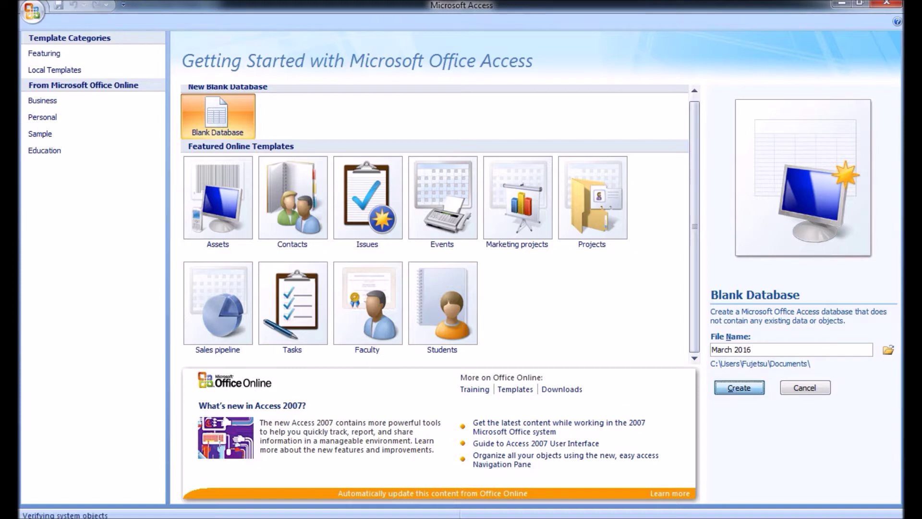
Start importing M16EMPLOYEES.csv from the desktop folder March 2016\03_0417_21_SF as a text file into a new table.
{"action": "right_click", "coordinate": [126, 138]}
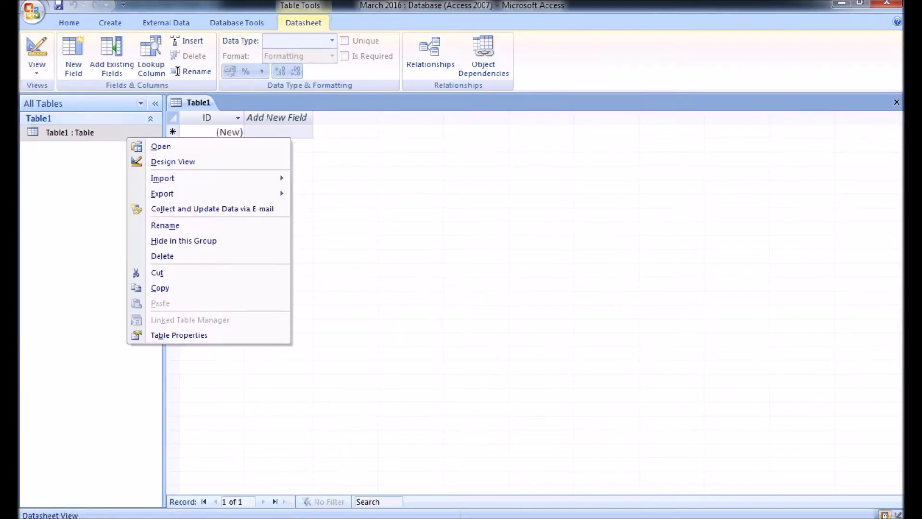
{"action": "left_click", "coordinate": [328, 225]}
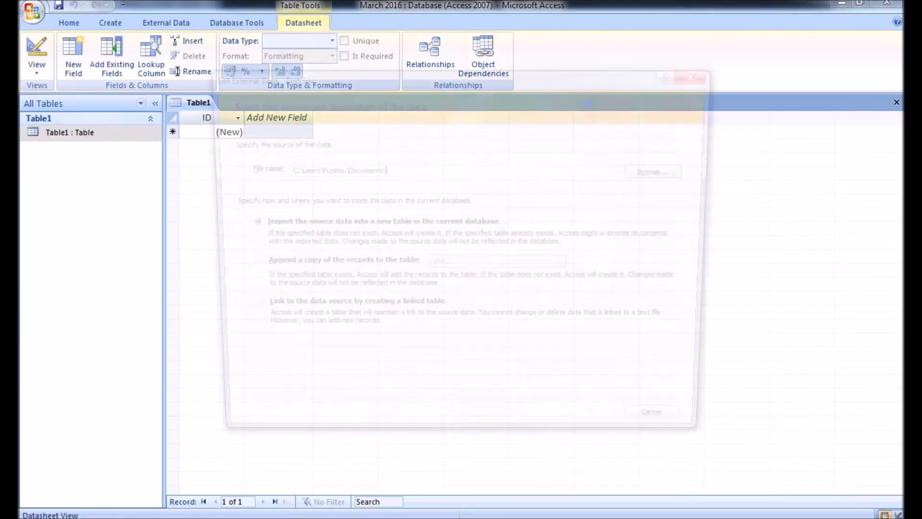
{"action": "left_click", "coordinate": [666, 171]}
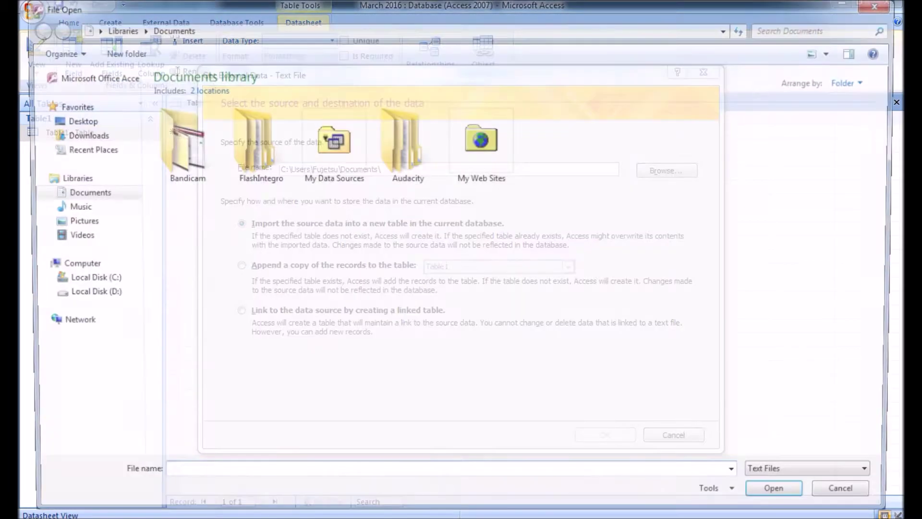
{"action": "left_click", "coordinate": [72, 120]}
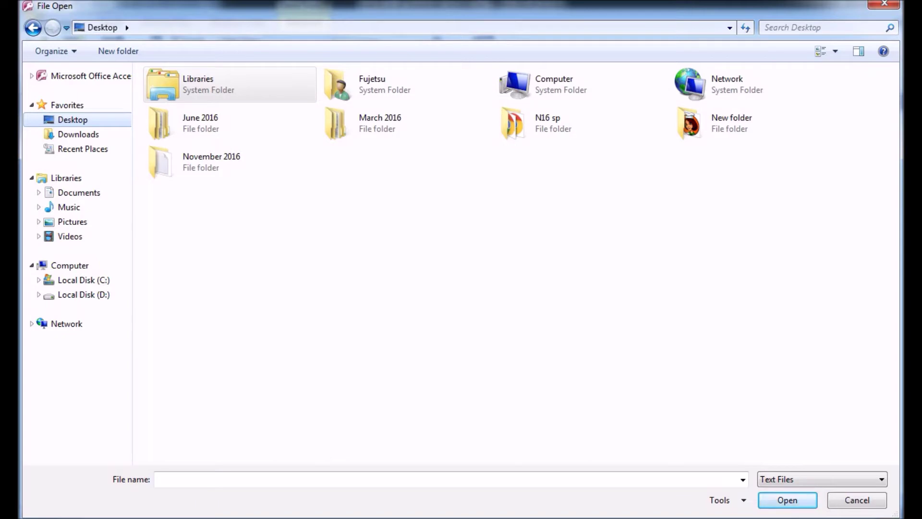
{"action": "double_click", "coordinate": [365, 122]}
{"action": "double_click", "coordinate": [178, 107]}
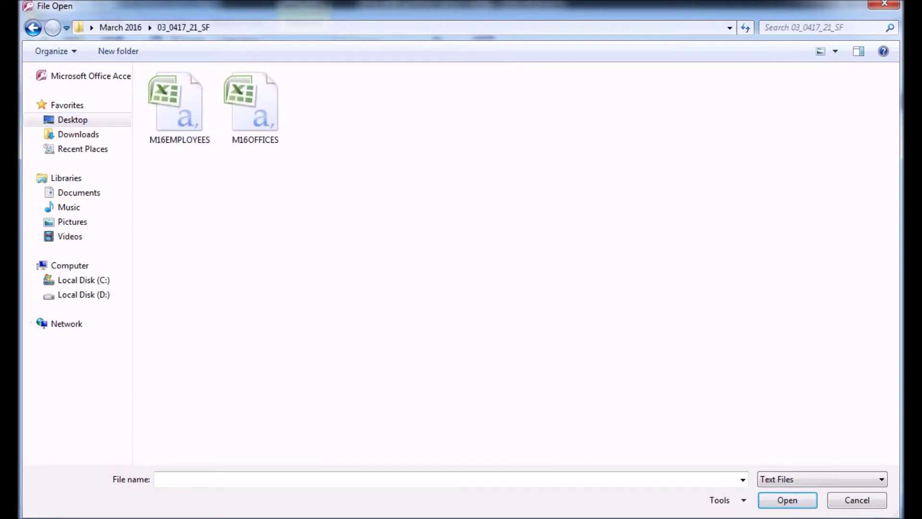
{"action": "double_click", "coordinate": [178, 107]}
{"action": "left_click", "coordinate": [604, 434]}
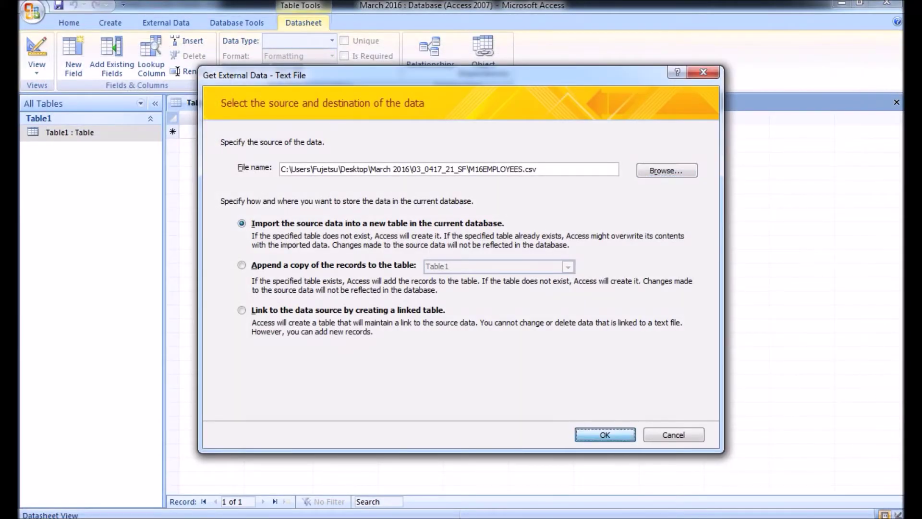
Keep the delimited format, use the first row as field names, and open the advanced import specification.
{"action": "key", "text": "Return"}
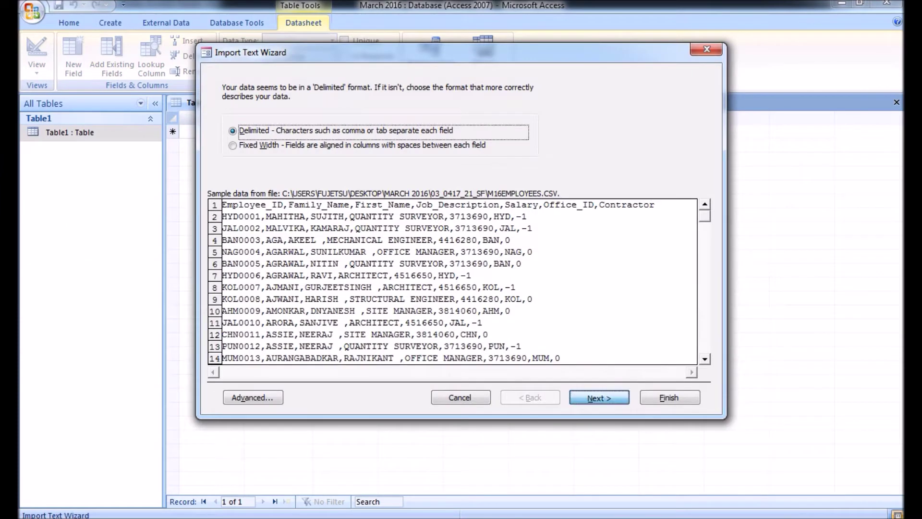
{"action": "key", "text": "alt+r"}
{"action": "key", "text": "alt+v"}
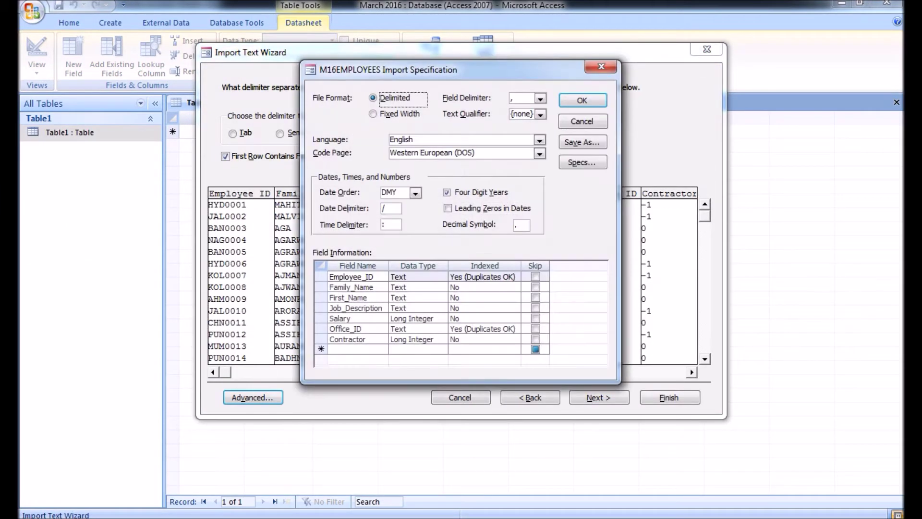
Set the Salary data type to Currency and the Contractor data type to Yes/No in the import specification.
{"action": "left_click", "coordinate": [442, 319]}
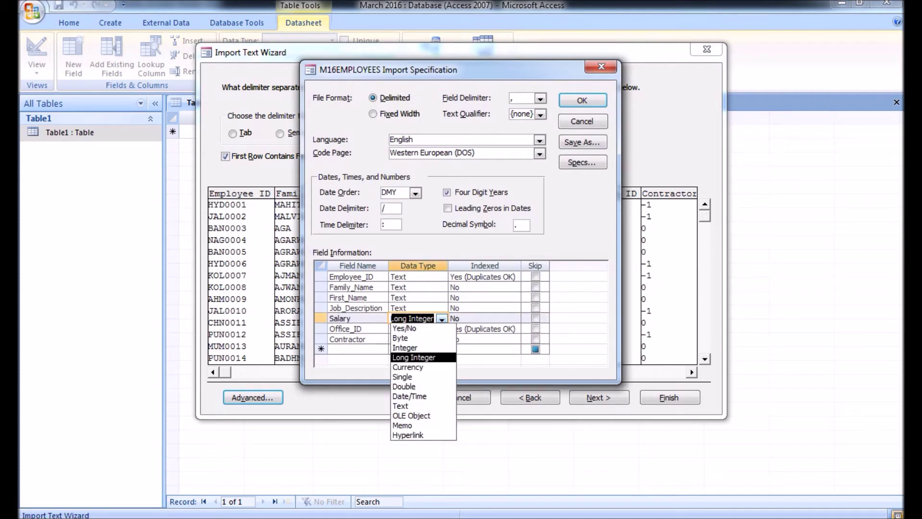
{"action": "left_click", "coordinate": [418, 367]}
{"action": "left_click", "coordinate": [417, 339]}
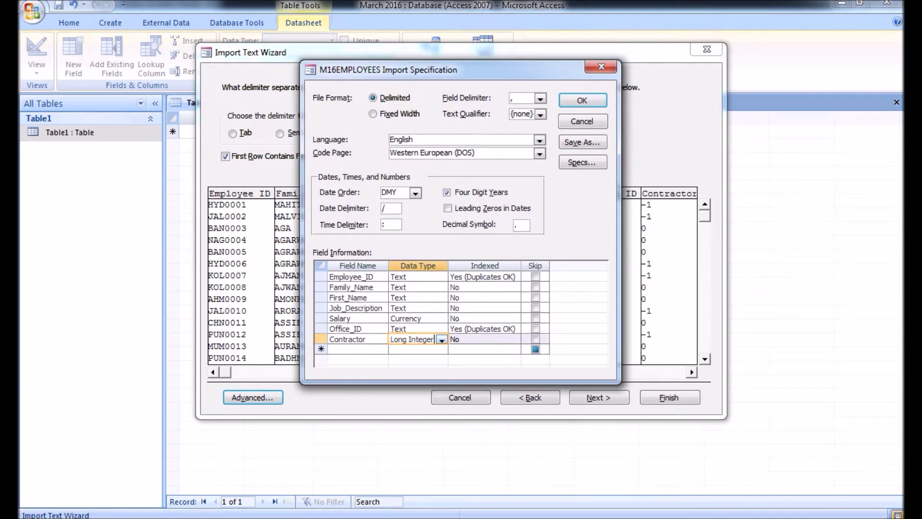
{"action": "key", "text": "alt+Down"}
{"action": "key", "text": "Up"}
{"action": "key", "text": "Up"}
{"action": "key", "text": "Up"}
{"action": "key", "text": "Return"}
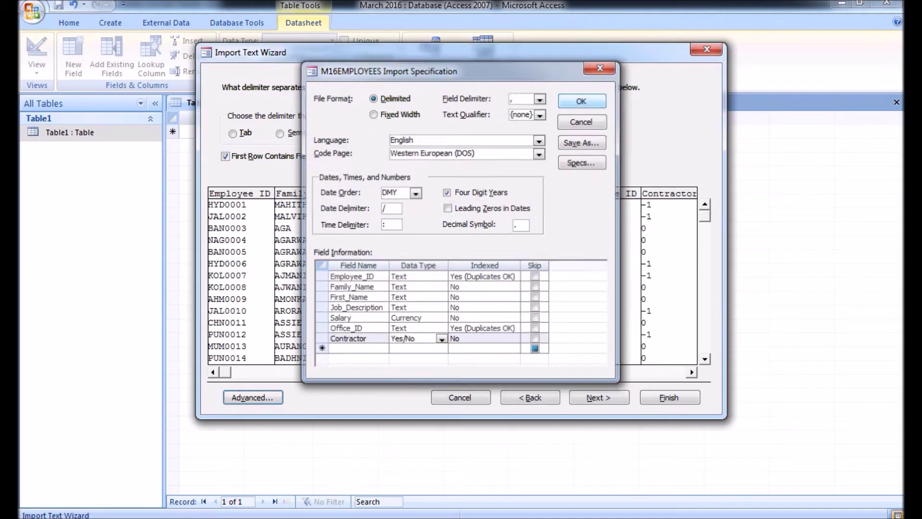
{"action": "key", "text": "Return"}
Choose Employee_ID as the primary key and finish the import into table M16EMPLOYEES without saving the import steps.
{"action": "key", "text": "Return"}
{"action": "key", "text": "Return"}
{"action": "key", "text": "alt+c"}
{"action": "key", "text": "Return"}
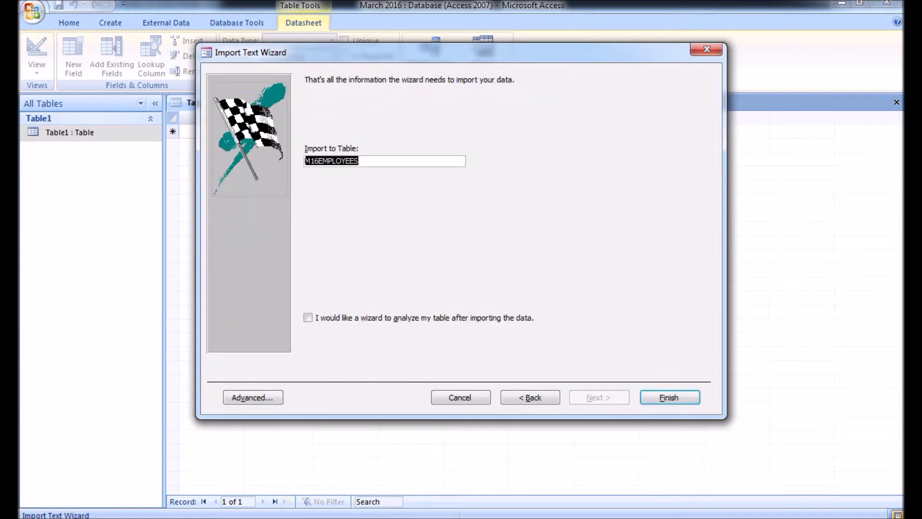
{"action": "key", "text": "Return"}
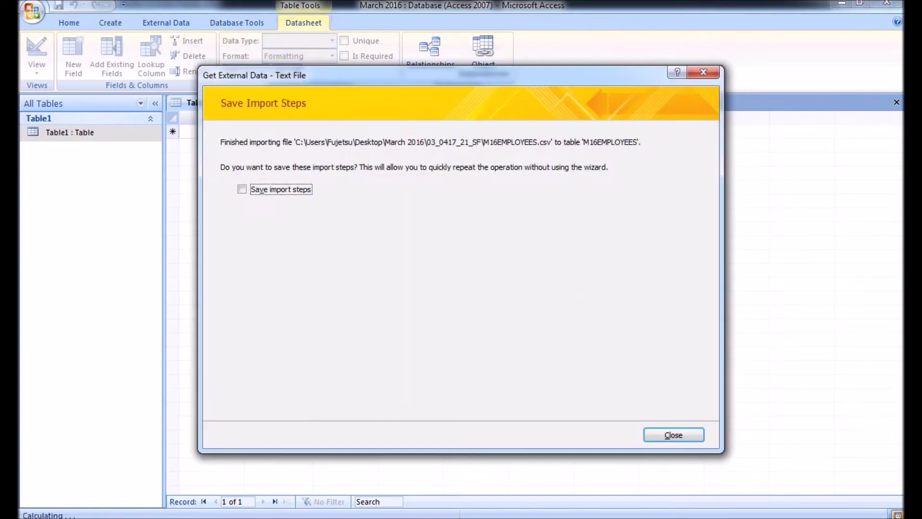
{"action": "key", "text": "Return"}
Check the exam paper's primary key, import and relationship requirements, and return to Microsoft Access.
{"action": "key", "text": "alt+Tab"}
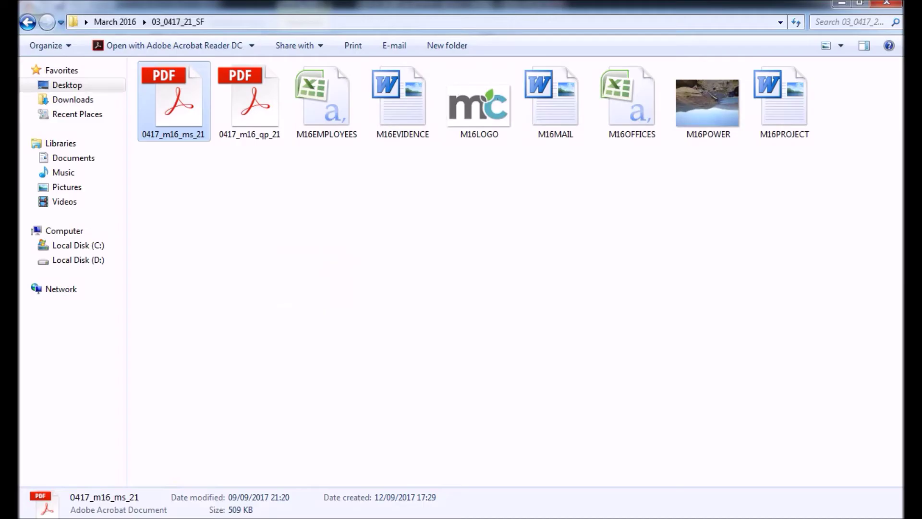
{"action": "key", "text": "alt+Tab"}
{"action": "key", "text": "alt+Tab"}
{"action": "scroll", "coordinate": [416, 298], "scroll_direction": "down", "scroll_amount": 4}
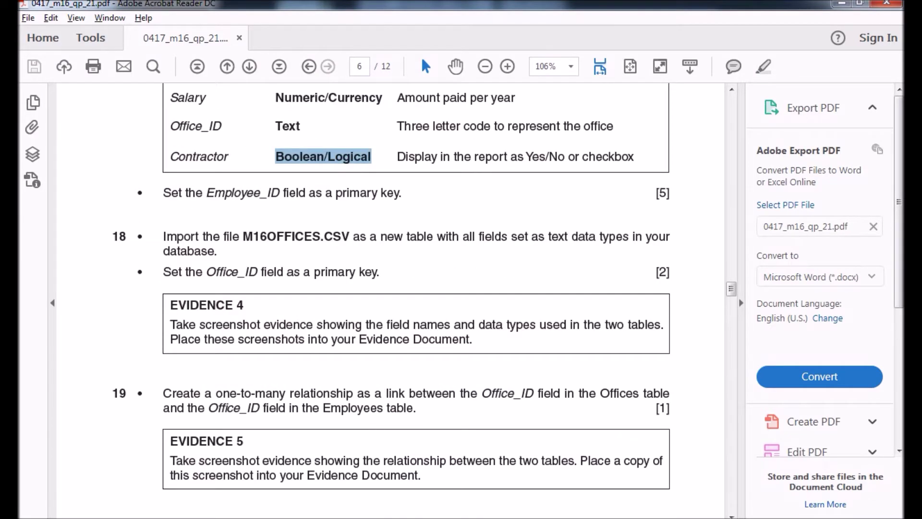
{"action": "scroll", "coordinate": [416, 298], "scroll_direction": "up", "scroll_amount": 5}
{"action": "key", "text": "alt+Tab"}
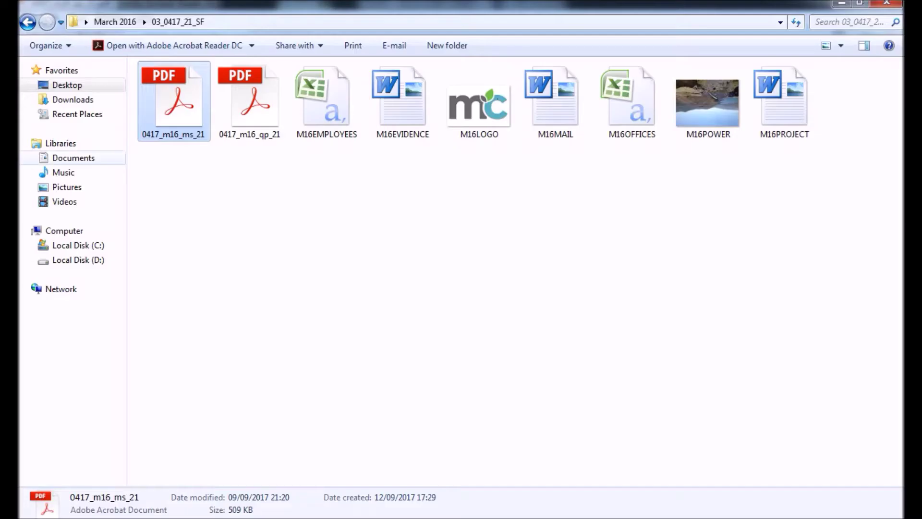
{"action": "key", "text": "alt+Tab"}
{"action": "key", "text": "alt+Tab"}
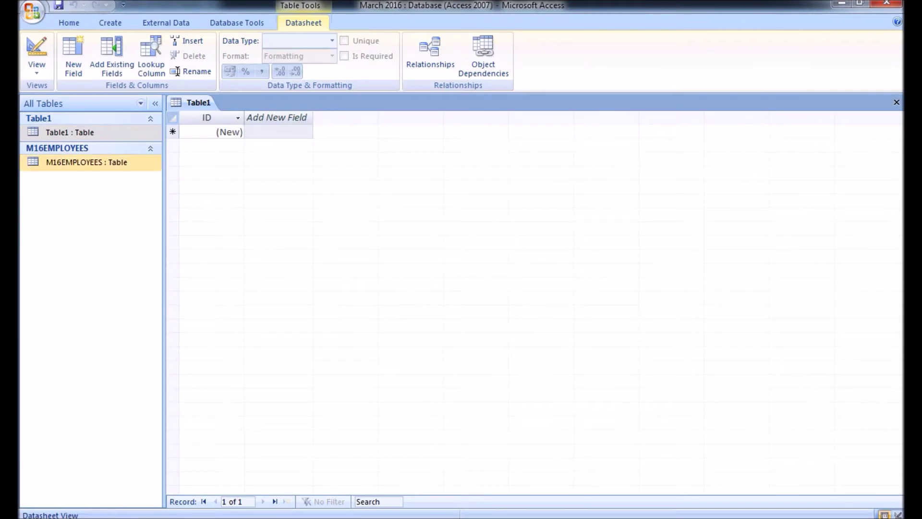
Open the M16EMPLOYEES table and switch it to Design View.
{"action": "double_click", "coordinate": [89, 161]}
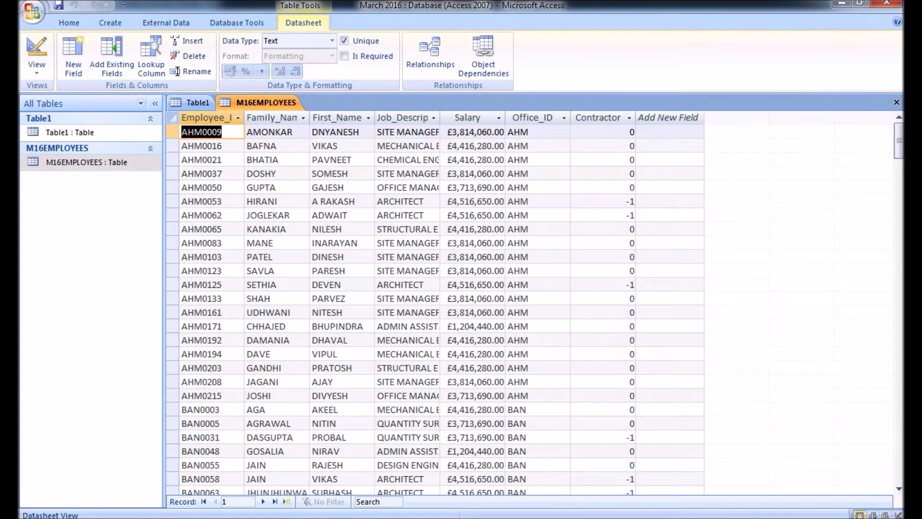
{"action": "right_click", "coordinate": [288, 103]}
{"action": "left_click", "coordinate": [332, 160]}
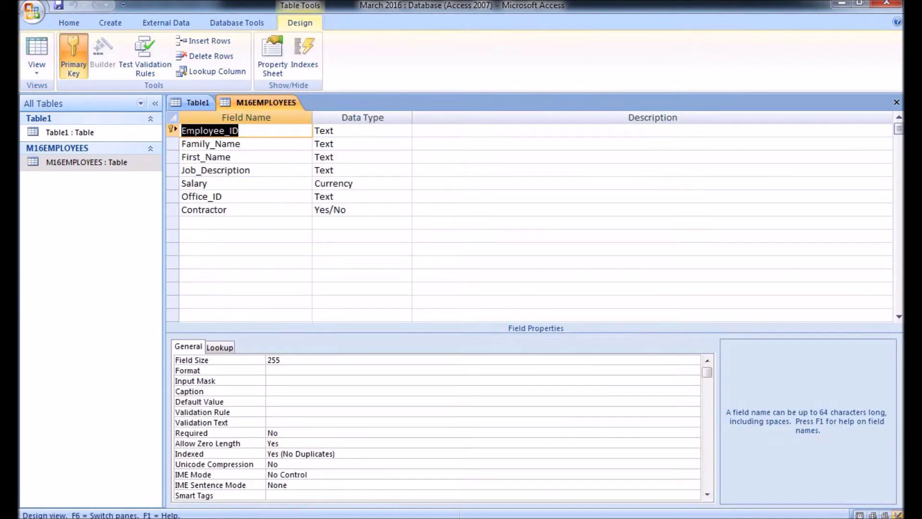
Set the Format property of the Salary field to Currency.
{"action": "left_click", "coordinate": [406, 183]}
{"action": "left_click", "coordinate": [415, 261]}
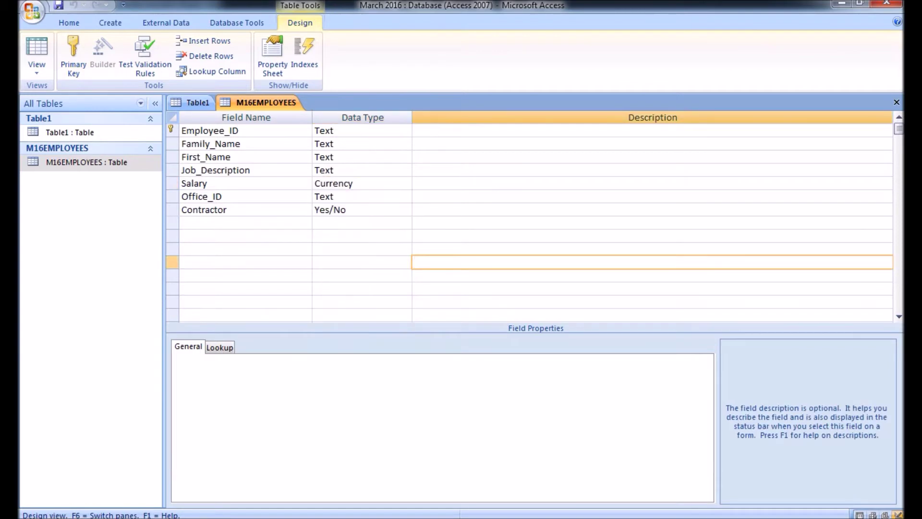
{"action": "left_click", "coordinate": [354, 183]}
{"action": "left_click", "coordinate": [268, 360]}
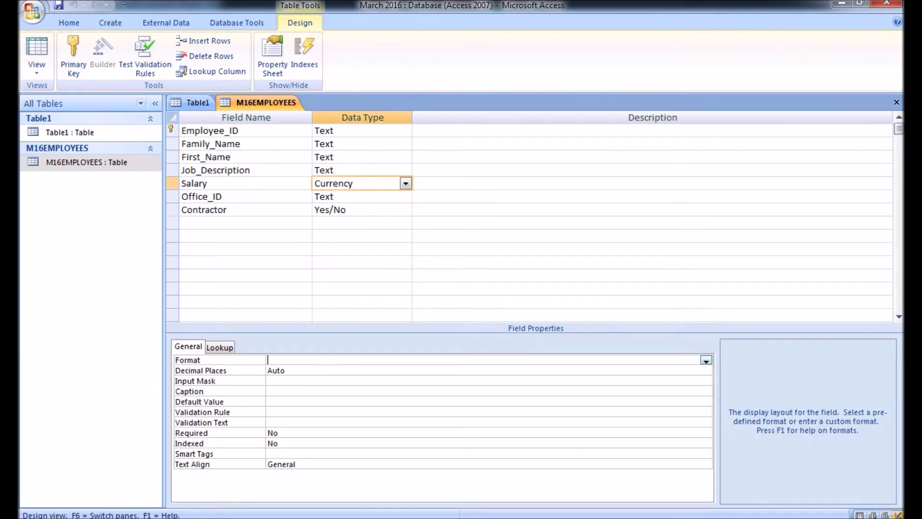
{"action": "left_click", "coordinate": [706, 361]}
{"action": "key", "text": "Down"}
{"action": "key", "text": "Down"}
{"action": "key", "text": "Down"}
{"action": "key", "text": "Up"}
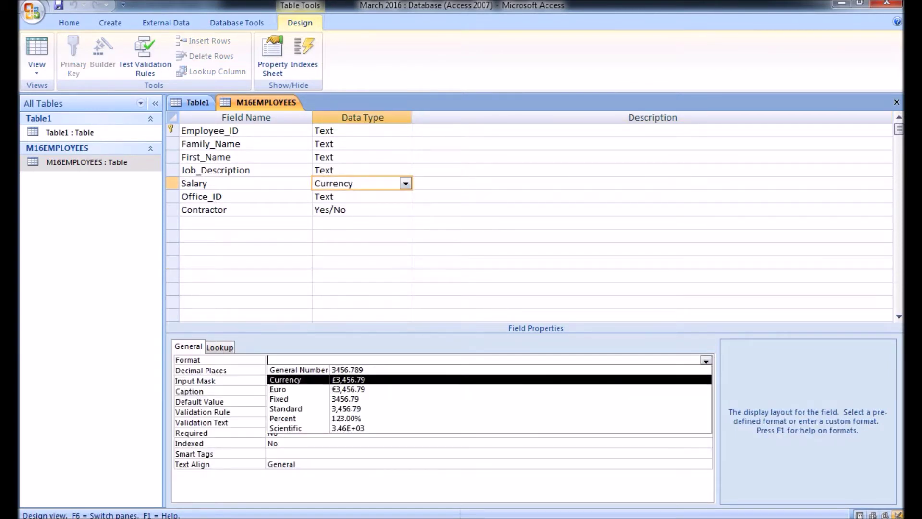
{"action": "key", "text": "Return"}
Set the Salary field's Decimal Places property to 0.
{"action": "key", "text": "Down"}
{"action": "key", "text": "alt+Down"}
{"action": "key", "text": "Down"}
{"action": "key", "text": "Down"}
{"action": "key", "text": "Up"}
{"action": "key", "text": "Return"}
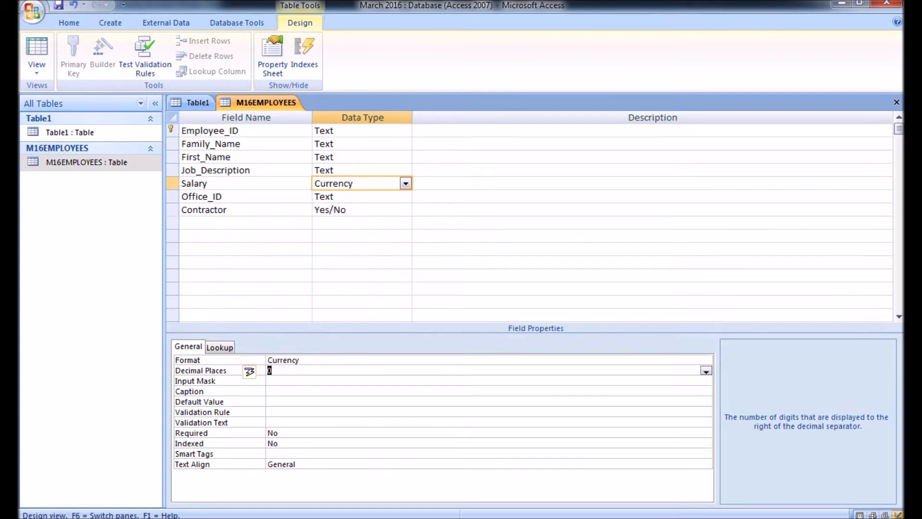
Set the Format property of the Contractor field to Yes/No.
{"action": "left_click", "coordinate": [345, 209]}
{"action": "key", "text": "F6"}
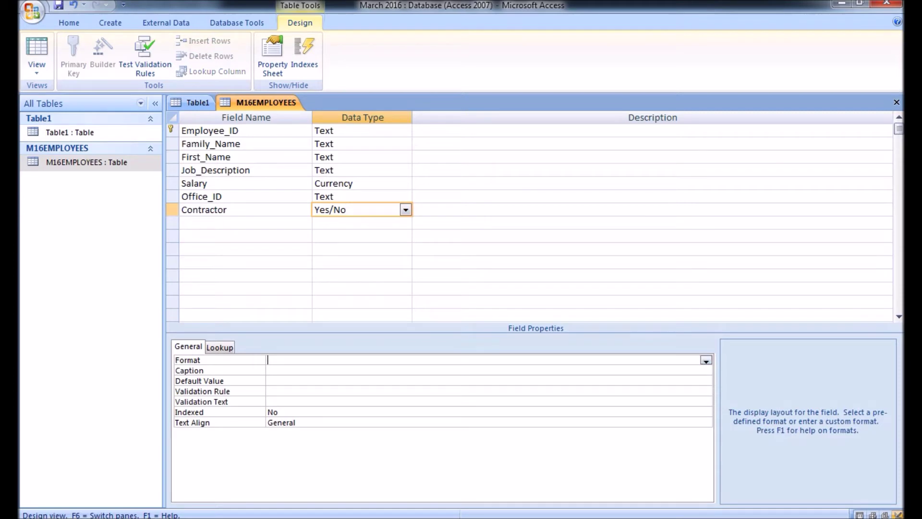
{"action": "key", "text": "alt+Down"}
{"action": "key", "text": "Down"}
{"action": "key", "text": "Down"}
{"action": "key", "text": "Return"}
{"action": "key", "text": "F2"}
Save the design changes to the M16EMPLOYEES table.
{"action": "right_click", "coordinate": [278, 102]}
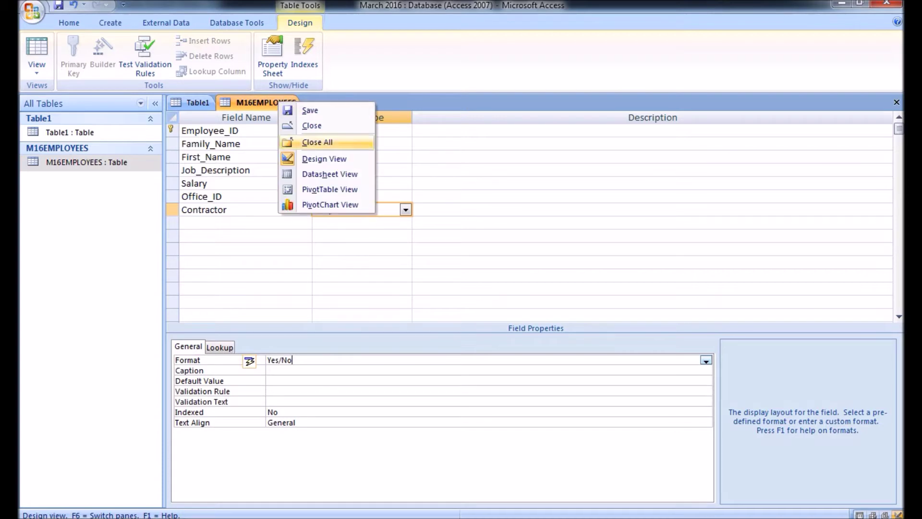
{"action": "left_click", "coordinate": [309, 110]}
Switch to the exam paper in Acrobat Reader and read task 18's file name and data type requirements.
{"action": "key", "text": "alt+Tab"}
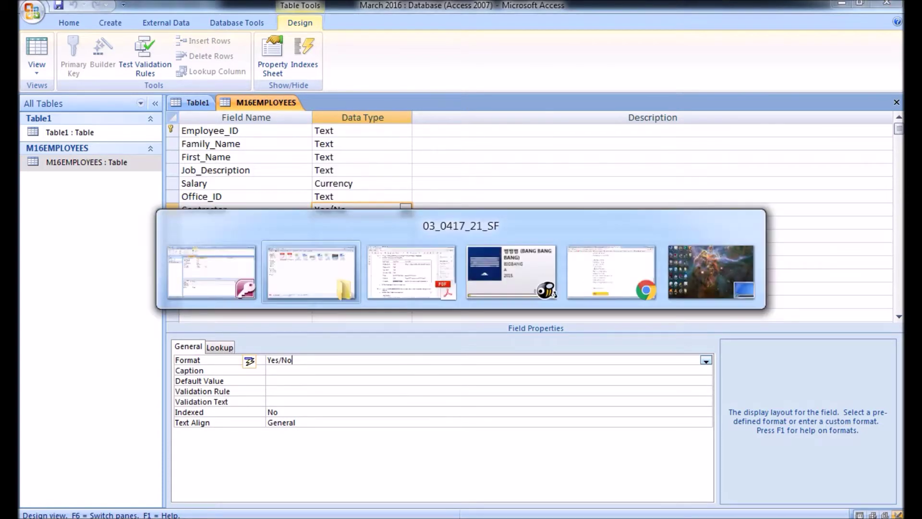
{"action": "key", "text": "alt+Tab"}
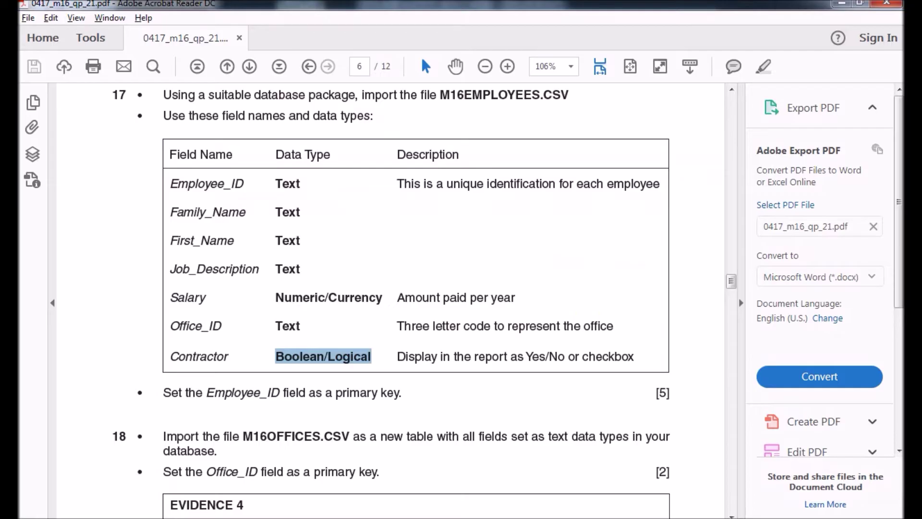
{"action": "scroll", "coordinate": [424, 301], "scroll_direction": "down", "scroll_amount": 1}
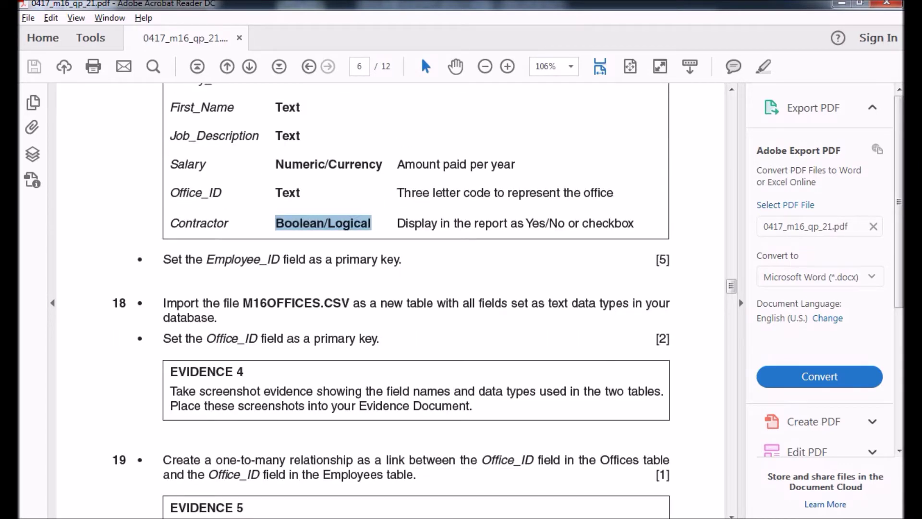
{"action": "left_click_drag", "start_coordinate": [243, 303], "coordinate": [350, 303]}
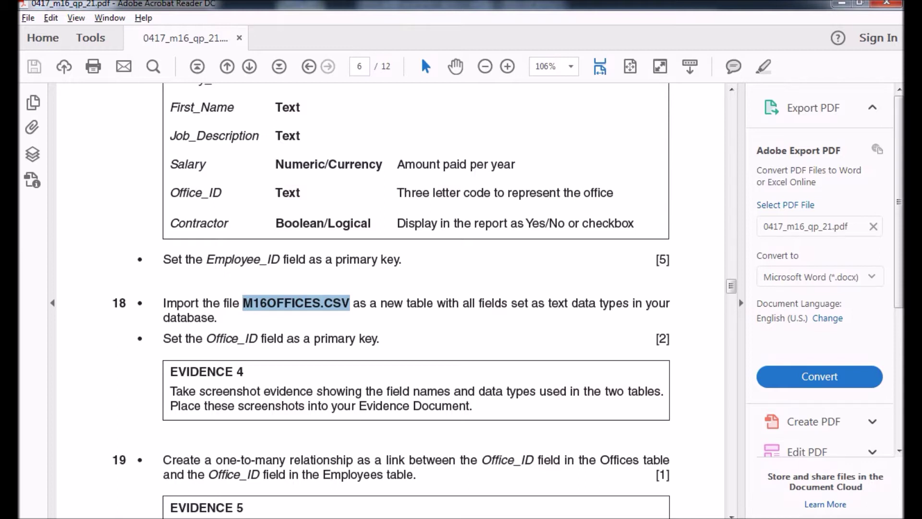
{"action": "left_click_drag", "start_coordinate": [548, 303], "coordinate": [595, 303]}
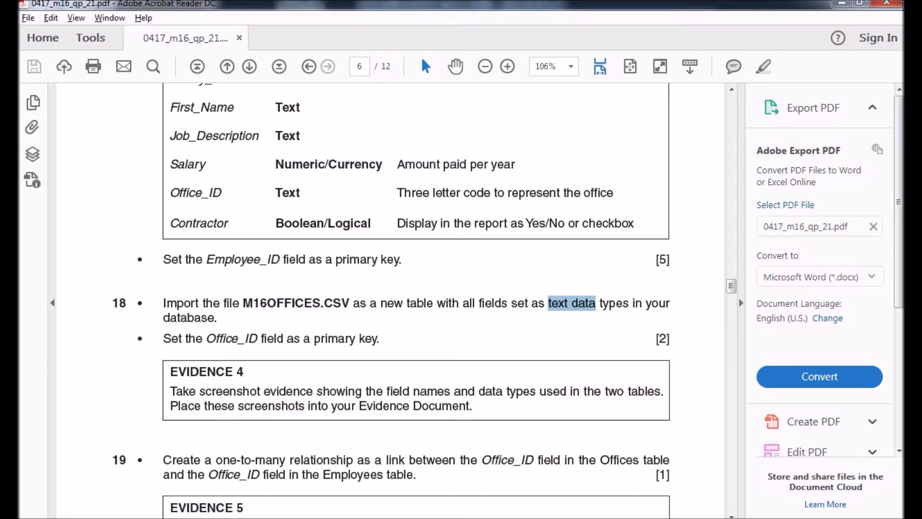
Switch back to Access and start a text file import of M16OFFICES.csv into a new table.
{"action": "key", "text": "alt+Tab"}
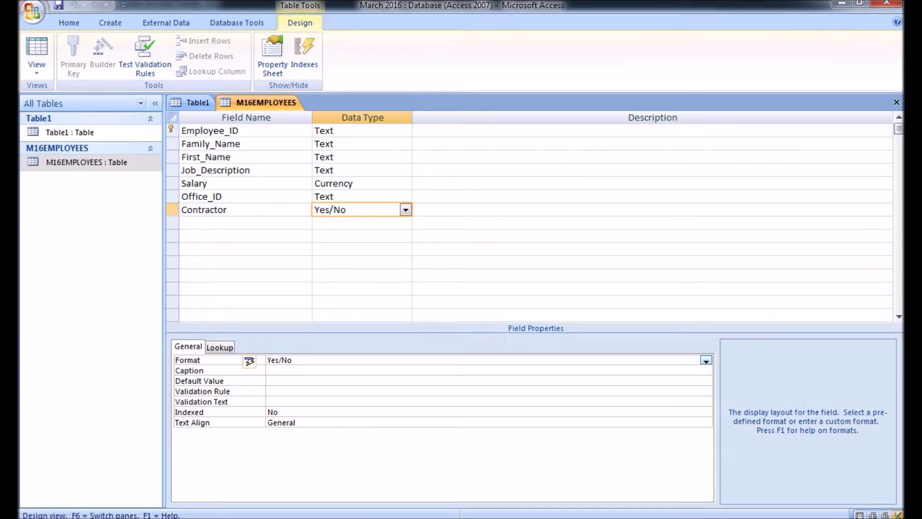
{"action": "right_click", "coordinate": [140, 168]}
{"action": "mouse_move", "coordinate": [192, 208]}
{"action": "left_click", "coordinate": [376, 253]}
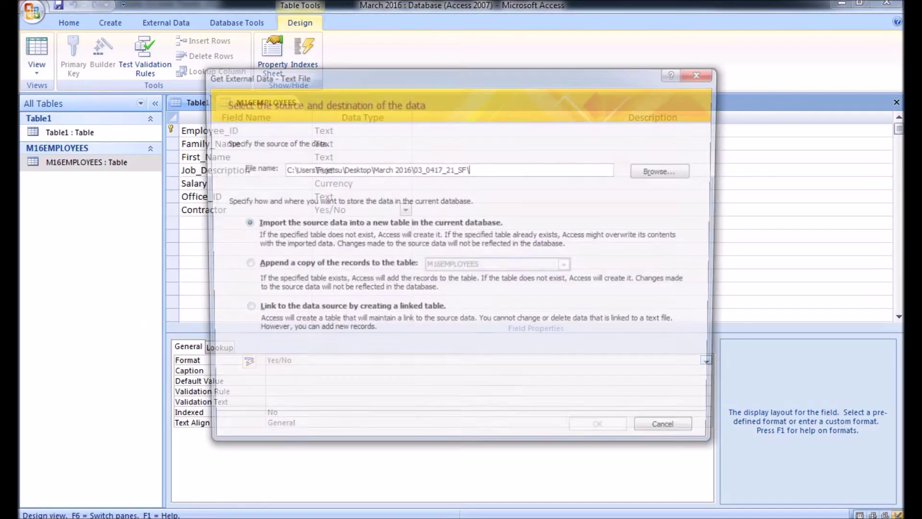
{"action": "left_click", "coordinate": [666, 170]}
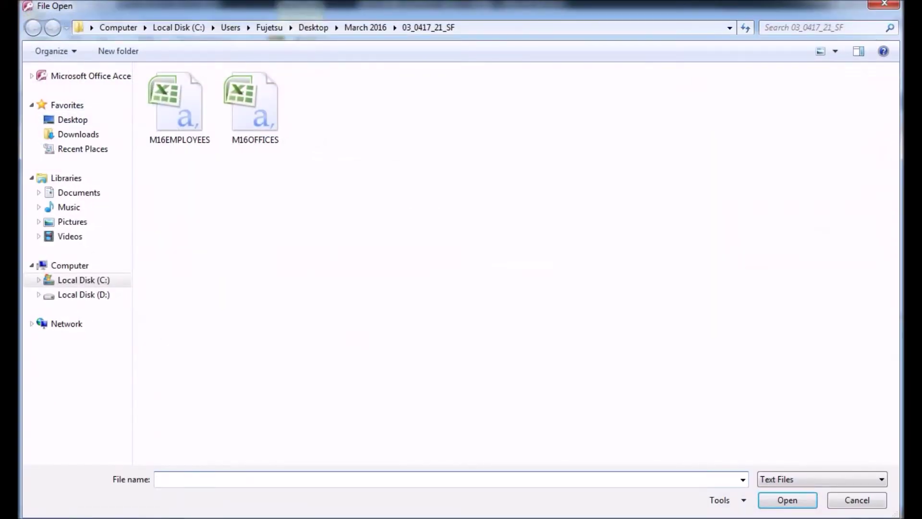
{"action": "double_click", "coordinate": [185, 109]}
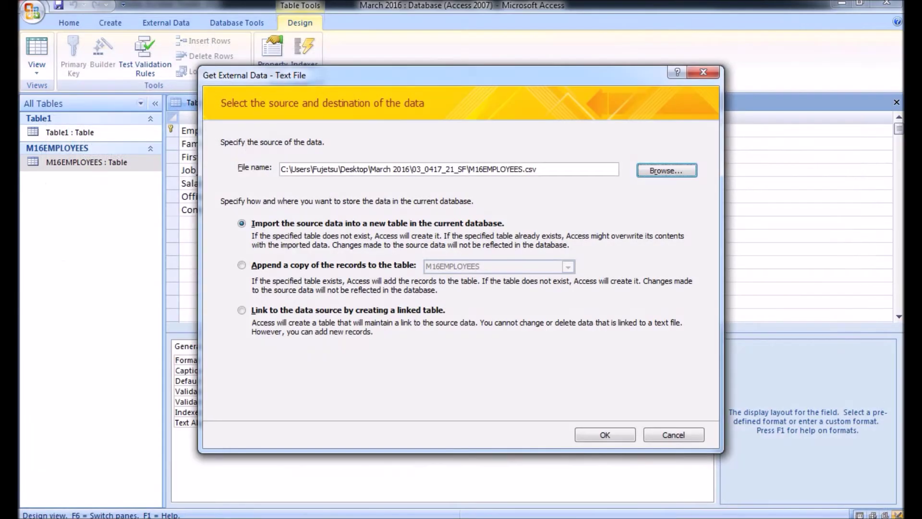
{"action": "left_click", "coordinate": [667, 171]}
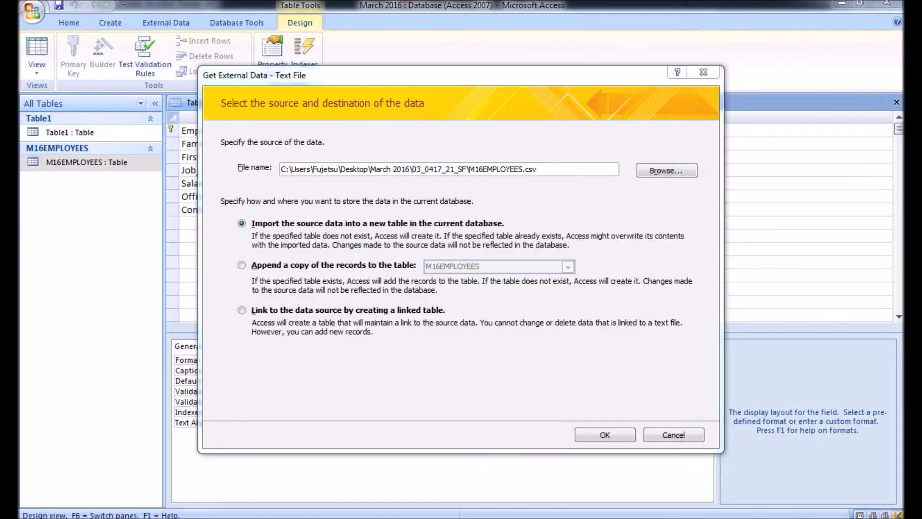
{"action": "double_click", "coordinate": [247, 105]}
{"action": "left_click", "coordinate": [604, 434]}
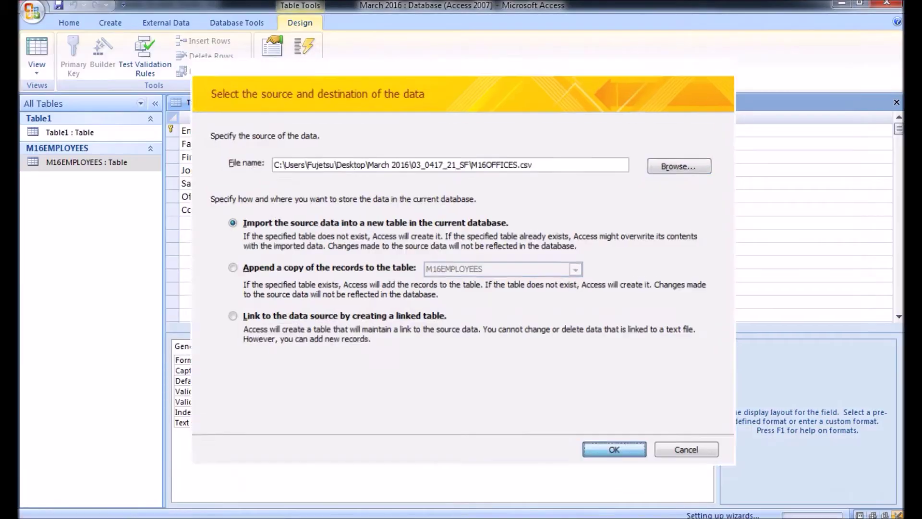
Treat the first row as field names and set the Address_3 field's data type to Text in the import specification.
{"action": "key", "text": "alt+n"}
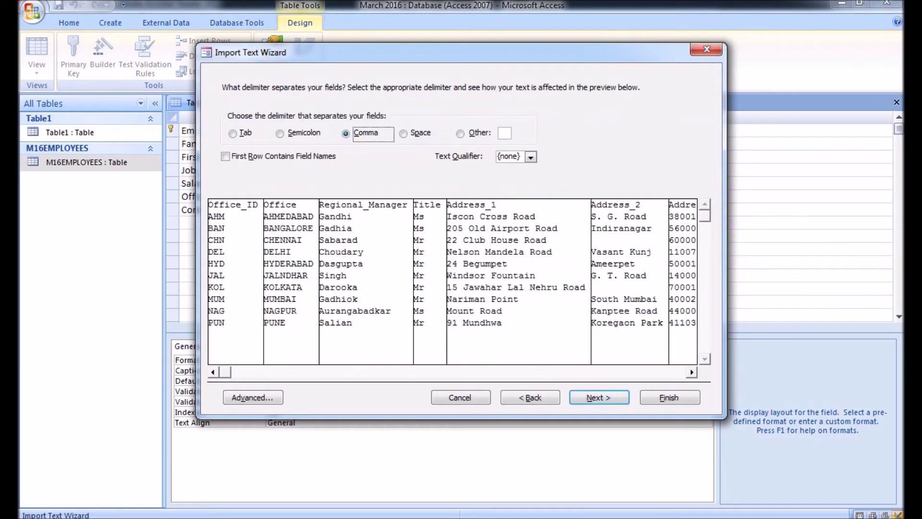
{"action": "key", "text": "alt+r"}
{"action": "key", "text": "alt+v"}
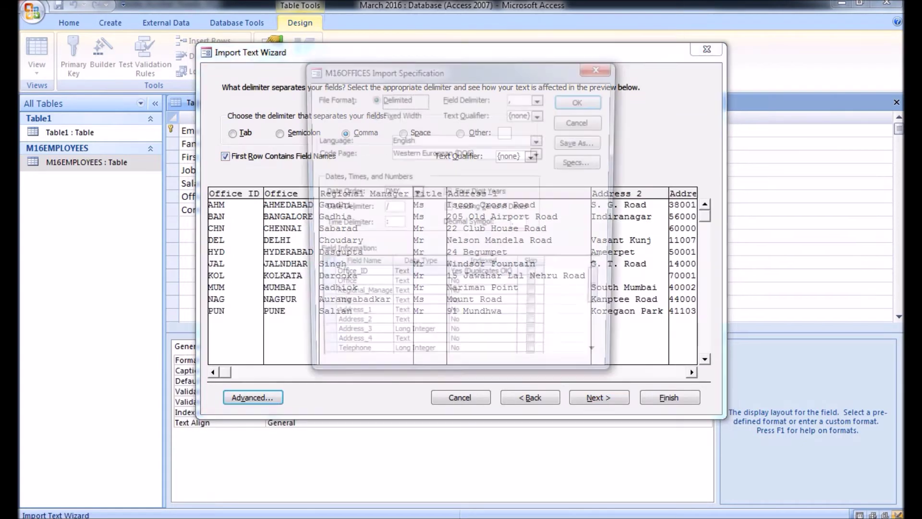
{"action": "left_click", "coordinate": [412, 339]}
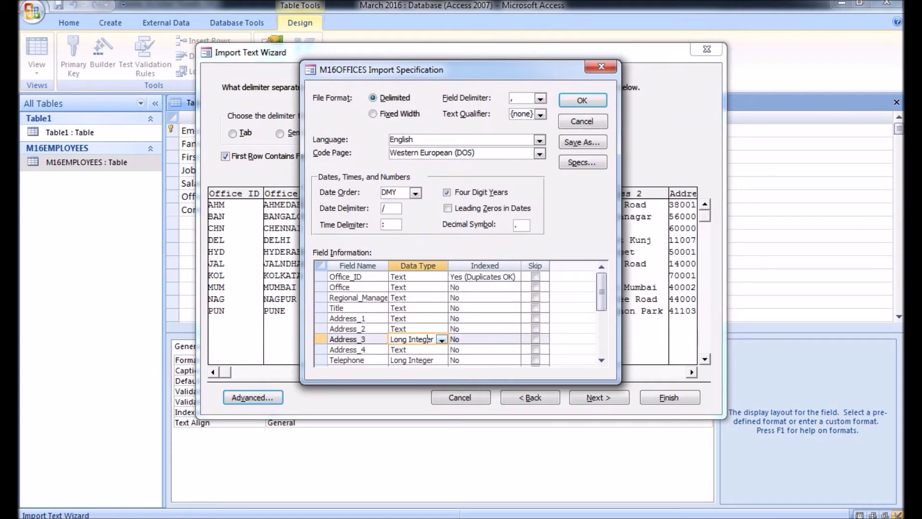
{"action": "left_click", "coordinate": [441, 339]}
{"action": "key", "text": "Down"}
{"action": "key", "text": "Return"}
Set the Telephone field's data type to Text and accept the import specification.
{"action": "key", "text": "Down"}
{"action": "key", "text": "Down"}
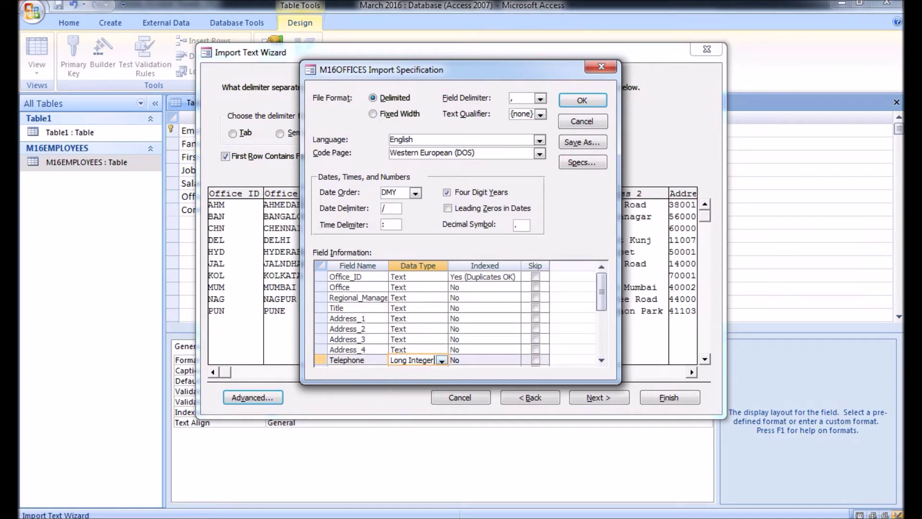
{"action": "key", "text": "alt+Down"}
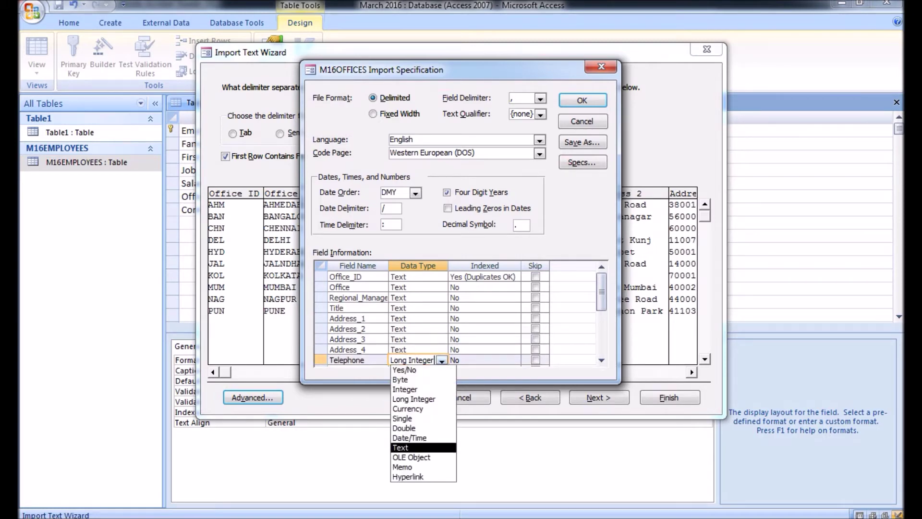
{"action": "left_click", "coordinate": [400, 447]}
{"action": "scroll", "coordinate": [455, 314], "scroll_direction": "down", "scroll_amount": 4}
{"action": "left_click", "coordinate": [582, 99]}
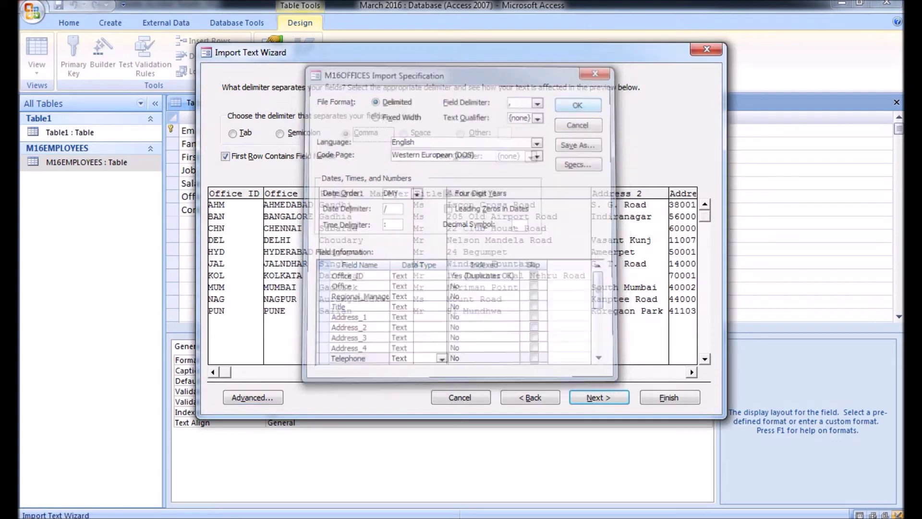
Choose Office_ID as the primary key and finish importing the data into the M16OFFICES table.
{"action": "left_click", "coordinate": [599, 397]}
{"action": "left_click", "coordinate": [598, 397]}
{"action": "key", "text": "Down"}
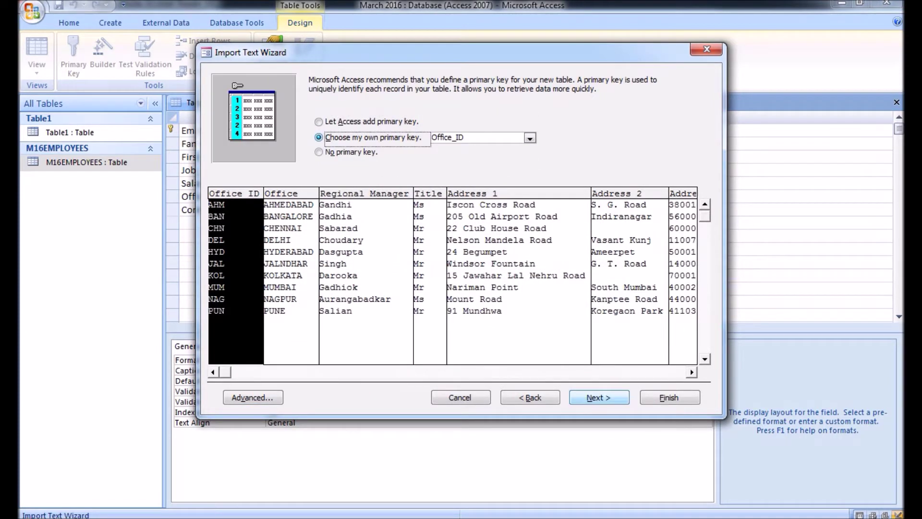
{"action": "key", "text": "Return"}
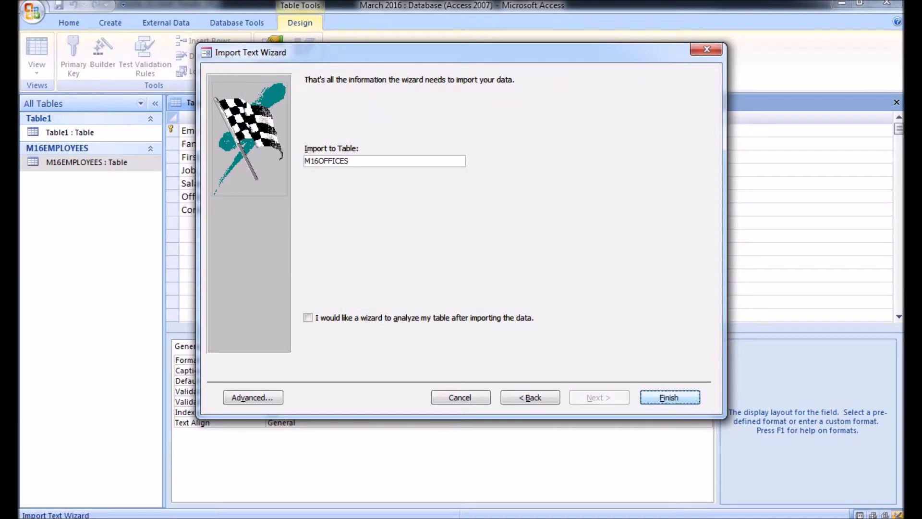
{"action": "key", "text": "Return"}
{"action": "key", "text": "Return"}
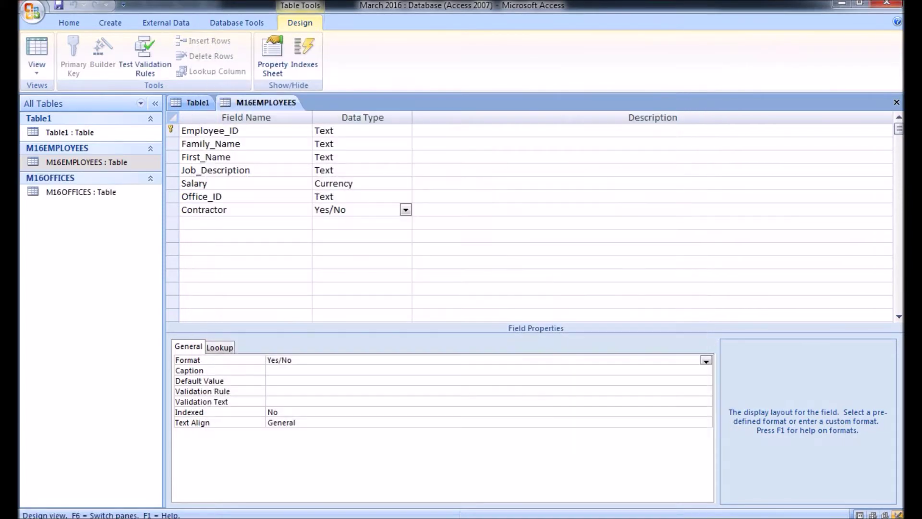
Read the Evidence 4 screenshot requirements in the exam paper and compare them with the M16EMPLOYEES field names and data types.
{"action": "key", "text": "alt+Tab"}
{"action": "scroll", "coordinate": [394, 298], "scroll_direction": "down", "scroll_amount": 1}
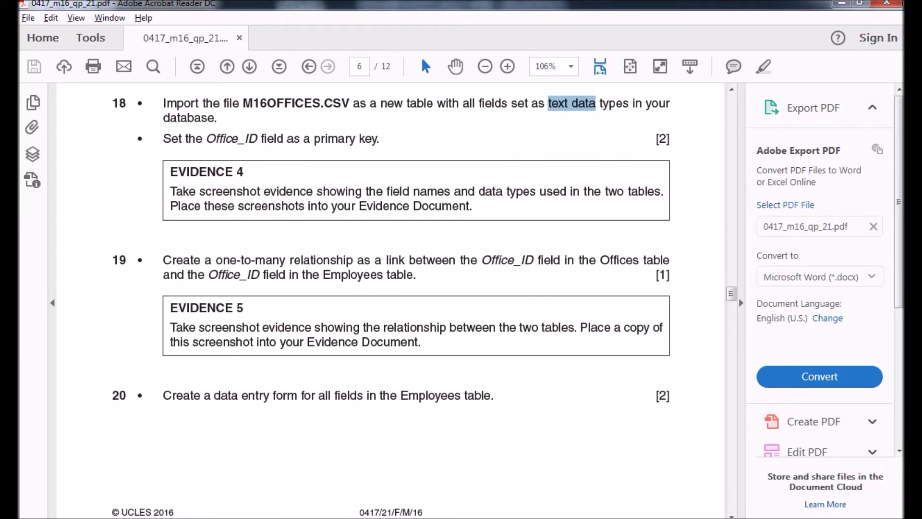
{"action": "key", "text": "alt+Tab"}
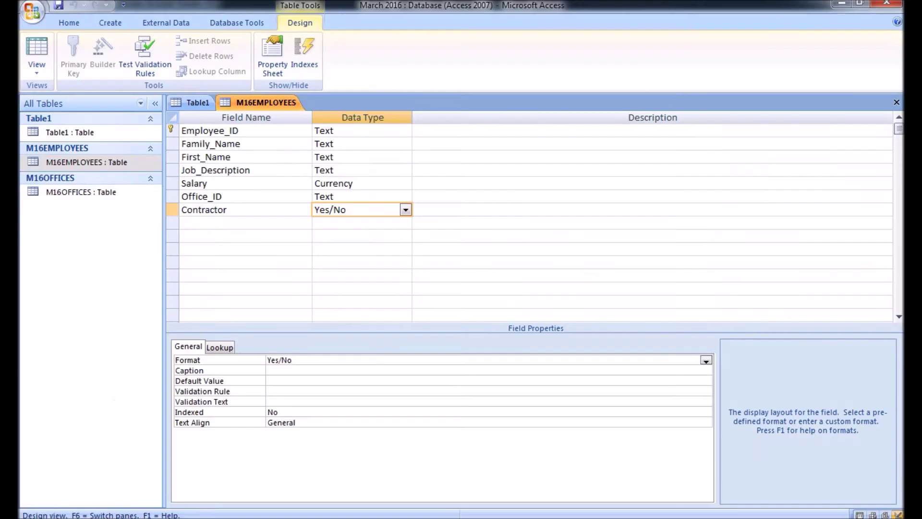
{"action": "left_click", "coordinate": [239, 130]}
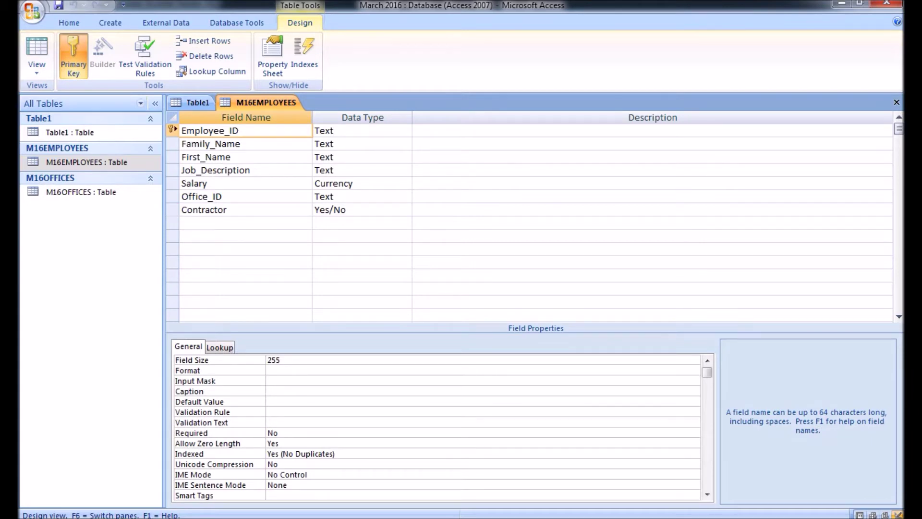
{"action": "key", "text": "alt+Tab"}
{"action": "key", "text": "alt+Tab"}
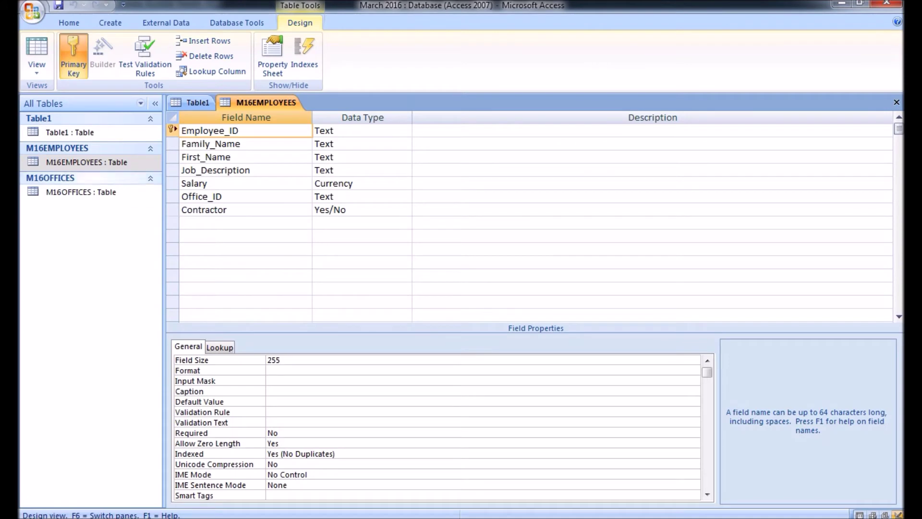
Open the M16OFFICES table in Design View to check its fields, and return to the M16EMPLOYEES design.
{"action": "double_click", "coordinate": [81, 192]}
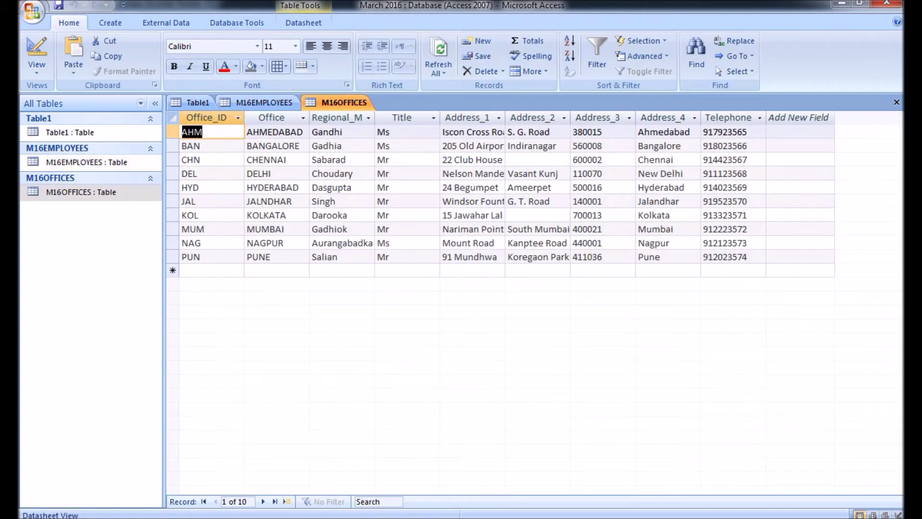
{"action": "right_click", "coordinate": [346, 103]}
{"action": "left_click", "coordinate": [398, 161]}
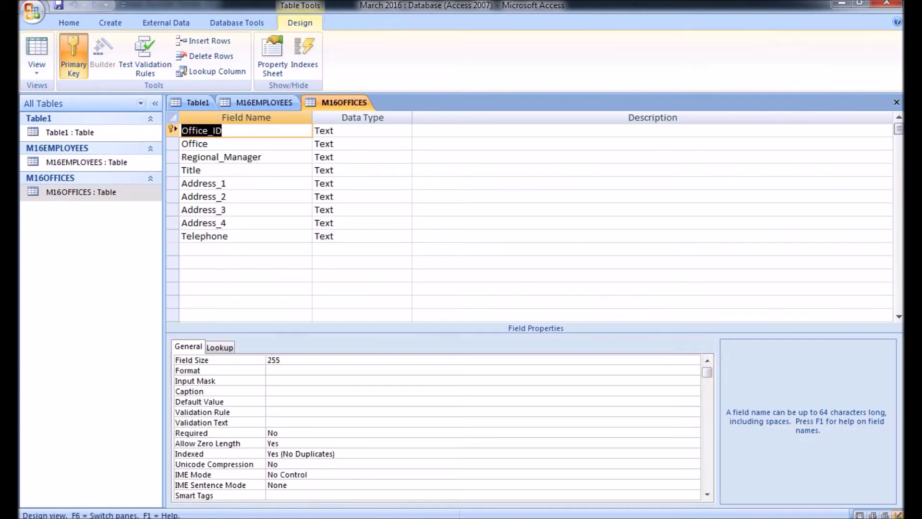
{"action": "left_click", "coordinate": [222, 130]}
{"action": "left_click", "coordinate": [263, 102]}
{"action": "left_click", "coordinate": [264, 102]}
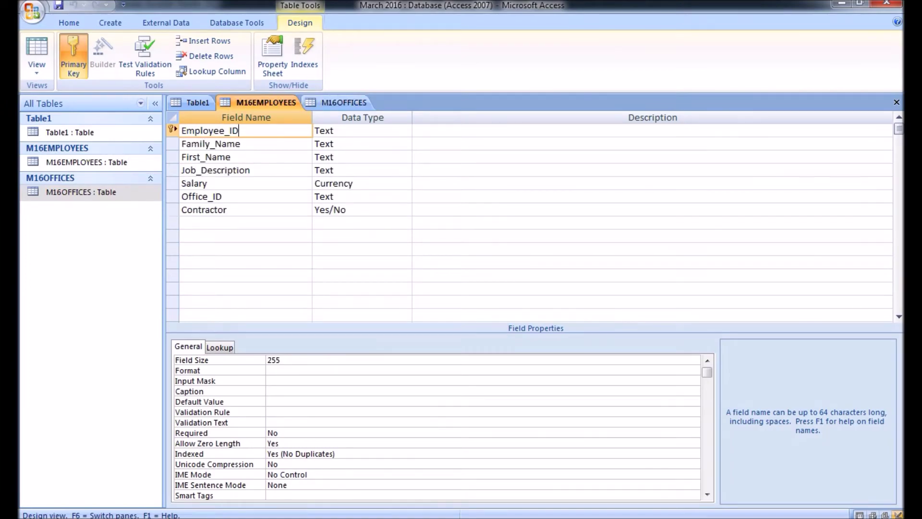
Switch to the exam paper and read task 19's requirements for linking the two tables.
{"action": "key", "text": "alt+Tab"}
{"action": "scroll", "coordinate": [417, 298], "scroll_direction": "down", "scroll_amount": 1}
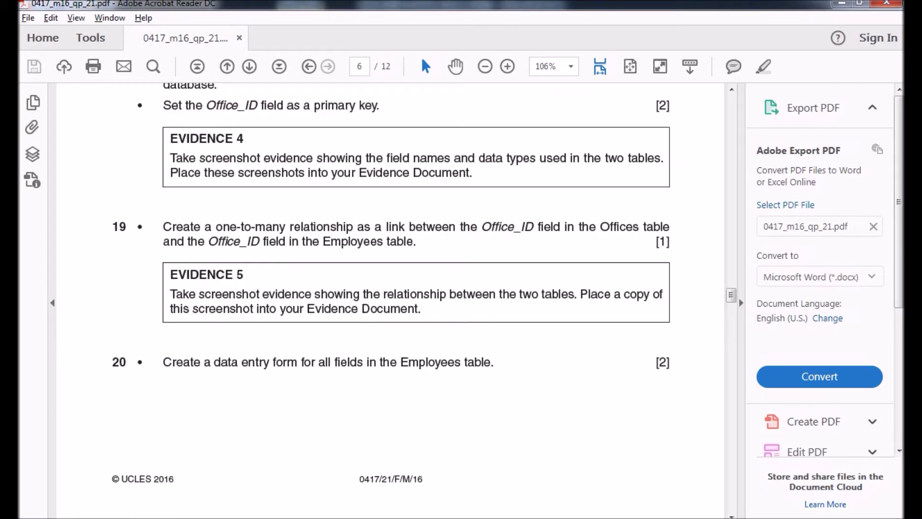
{"action": "double_click", "coordinate": [250, 227]}
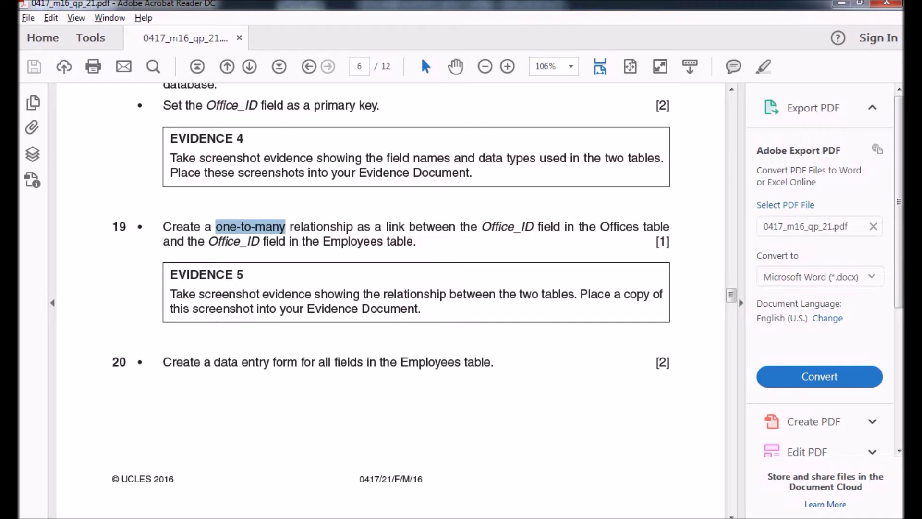
{"action": "left_click_drag", "start_coordinate": [515, 226], "coordinate": [464, 226]}
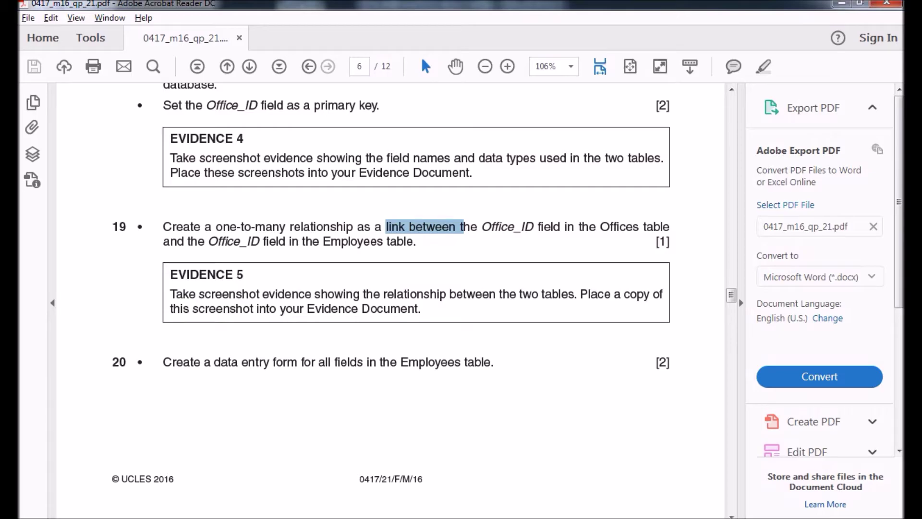
Switch back to Access and show the M16EMPLOYEES table in Datasheet View.
{"action": "key", "text": "alt+Tab"}
{"action": "right_click", "coordinate": [296, 107]}
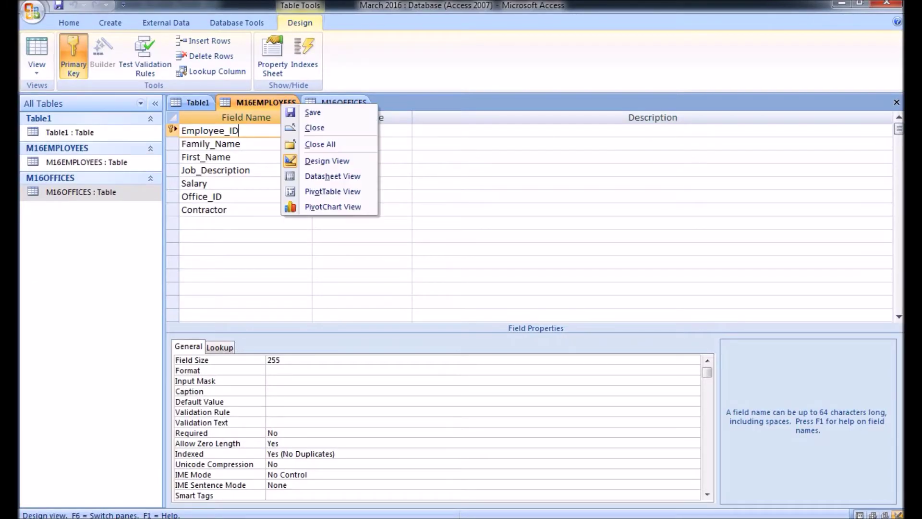
{"action": "left_click", "coordinate": [238, 130]}
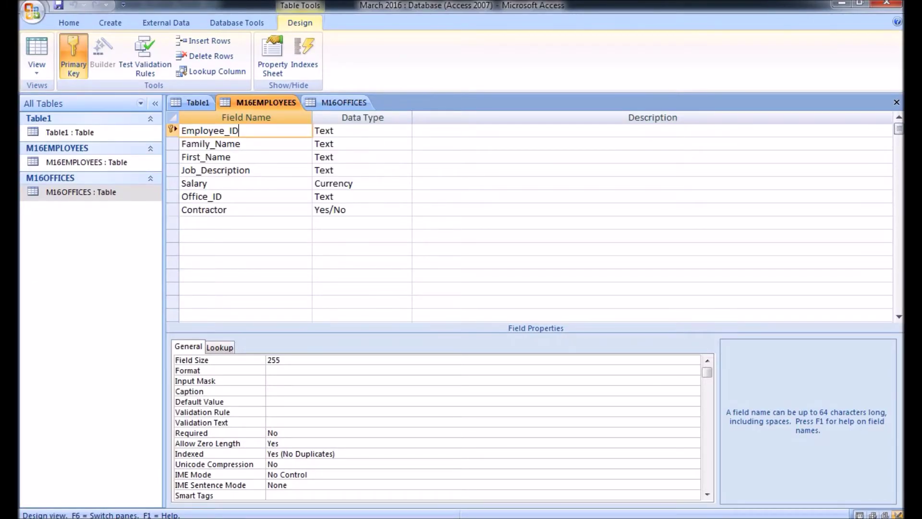
{"action": "right_click", "coordinate": [283, 100]}
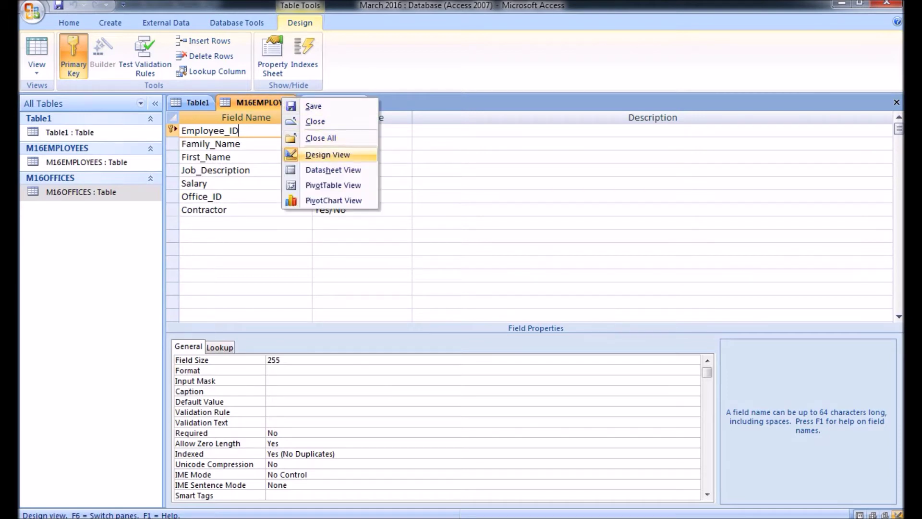
{"action": "left_click", "coordinate": [333, 169]}
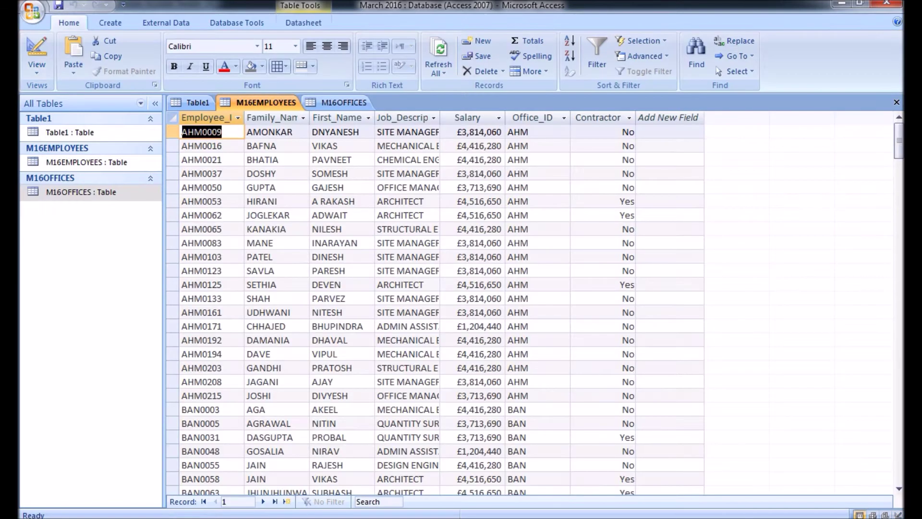
Fit the Employee_ID column width to its contents in M16EMPLOYEES and show M16OFFICES in Datasheet View.
{"action": "double_click", "coordinate": [244, 117]}
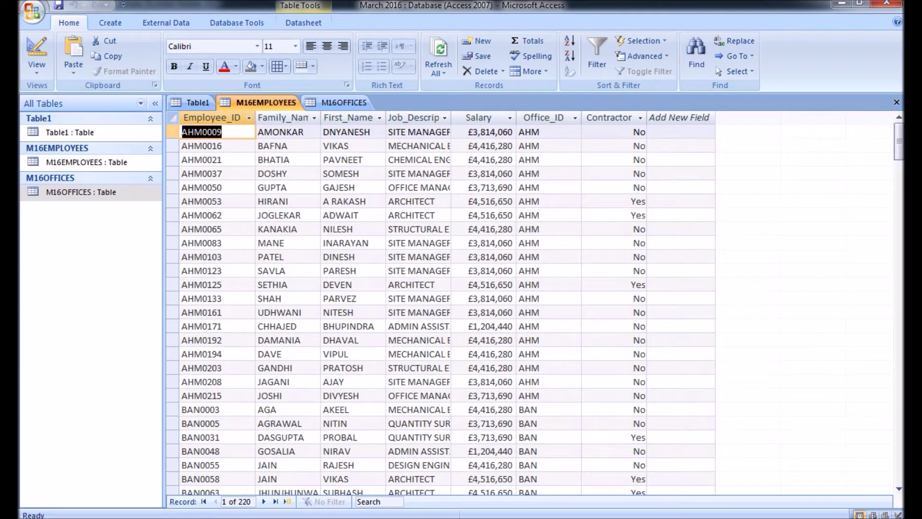
{"action": "left_click", "coordinate": [338, 102]}
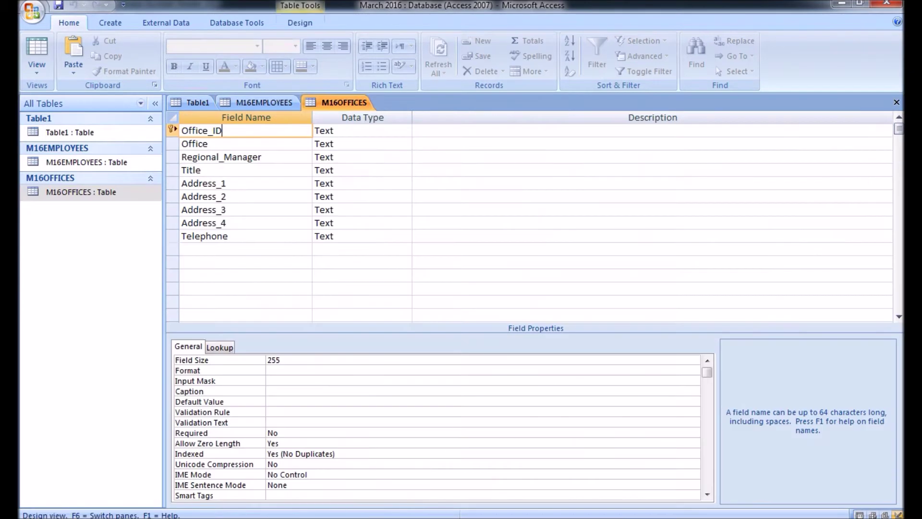
{"action": "right_click", "coordinate": [325, 102]}
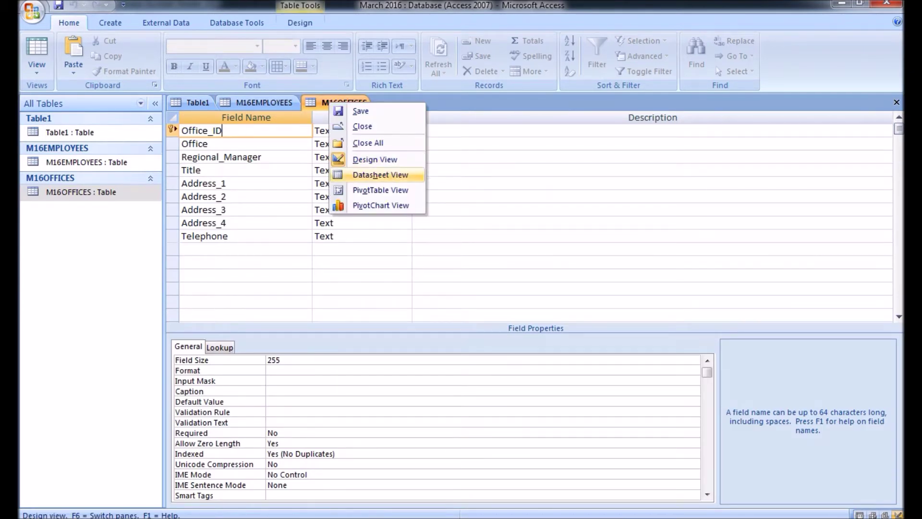
{"action": "left_click", "coordinate": [370, 176]}
Compare the Office_ID values in the M16EMPLOYEES and M16OFFICES datasheets to see how the two tables relate.
{"action": "left_click", "coordinate": [264, 102]}
{"action": "left_click", "coordinate": [343, 103]}
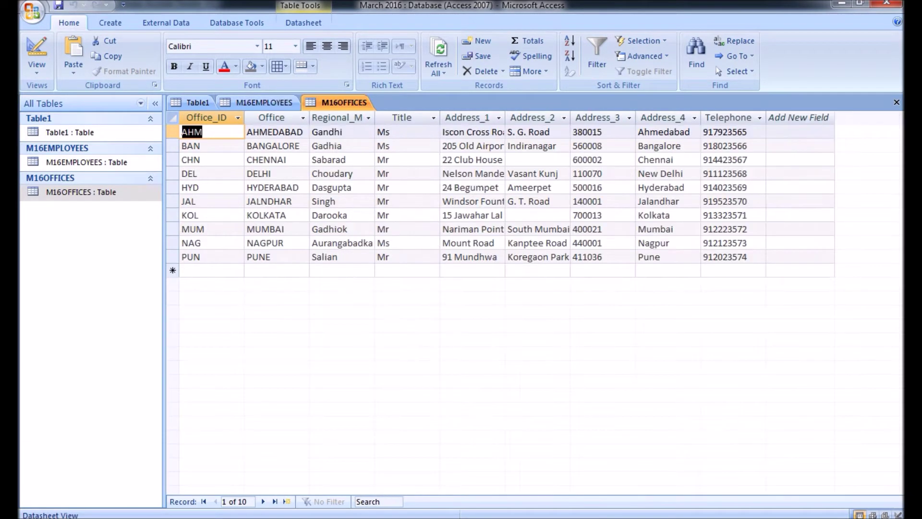
{"action": "left_click", "coordinate": [264, 102]}
{"action": "key", "text": "ctrl+F6"}
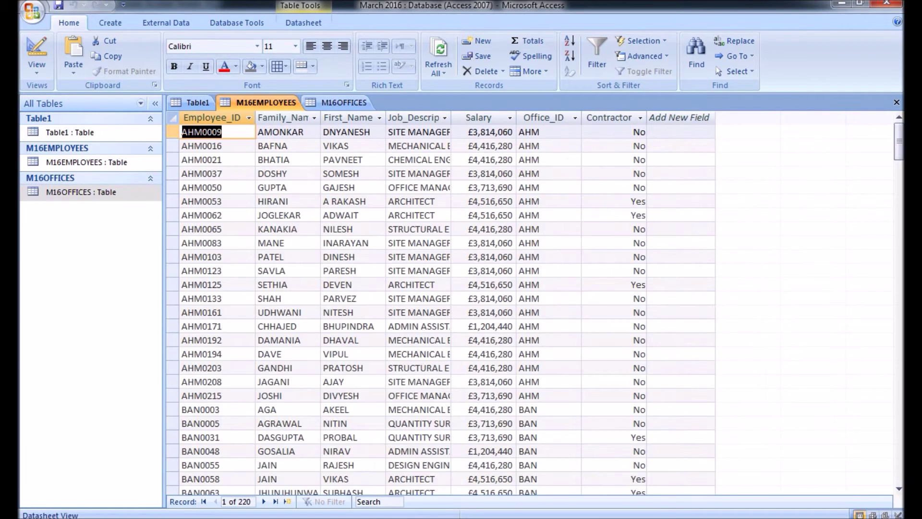
{"action": "key", "text": "ctrl+F6"}
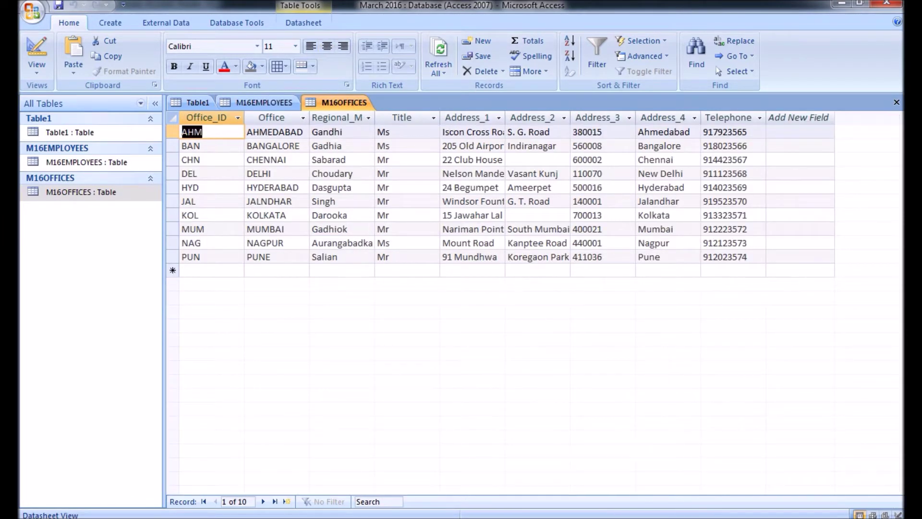
{"action": "key", "text": "ctrl+F6"}
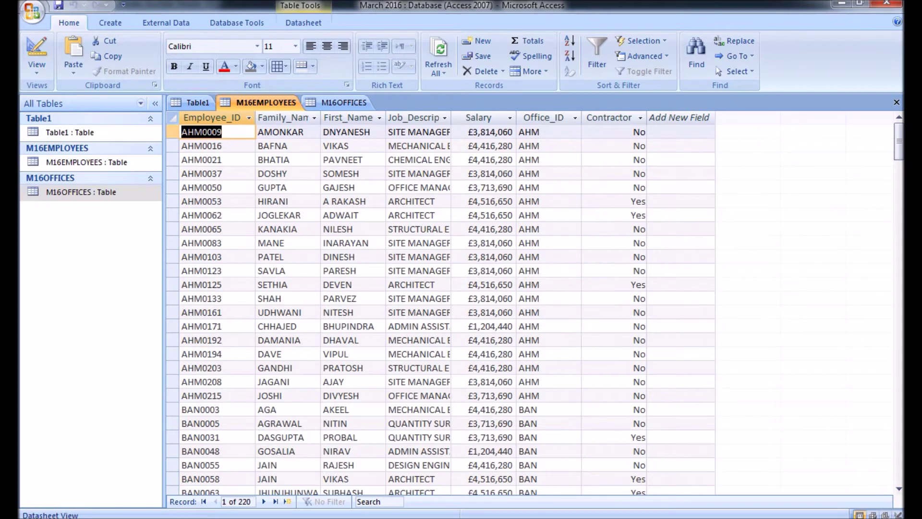
{"action": "scroll", "coordinate": [447, 308], "scroll_direction": "down", "scroll_amount": 3}
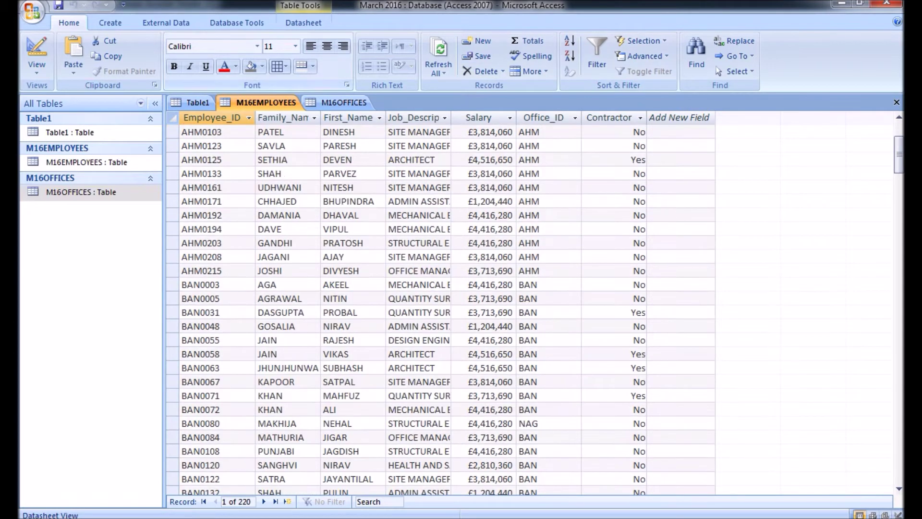
{"action": "scroll", "coordinate": [446, 308], "scroll_direction": "up", "scroll_amount": 3}
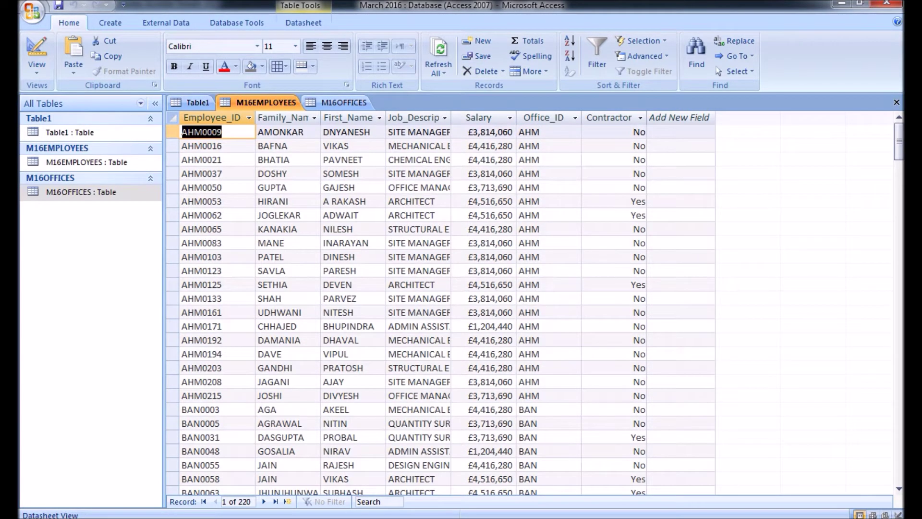
Close the M16EMPLOYEES and M16OFFICES tables, saving the layout changes of both.
{"action": "right_click", "coordinate": [261, 102]}
{"action": "key", "text": "Escape"}
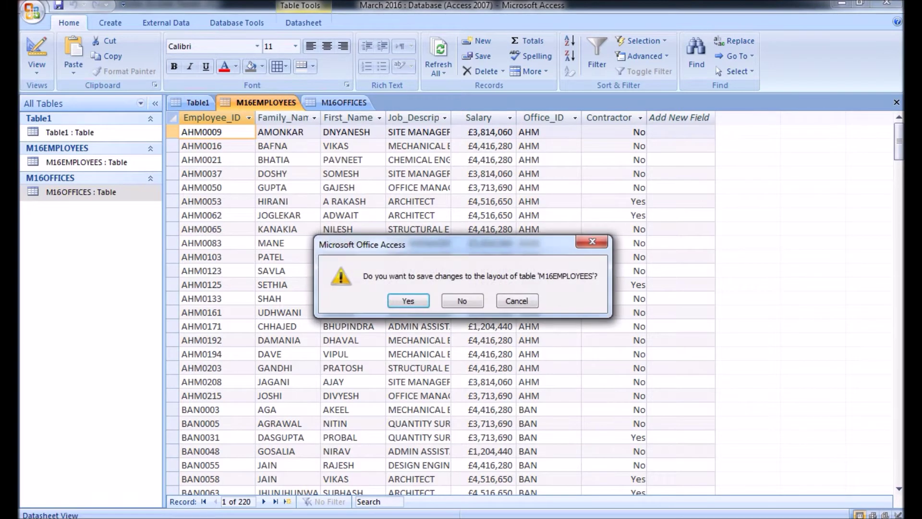
{"action": "key", "text": "Return"}
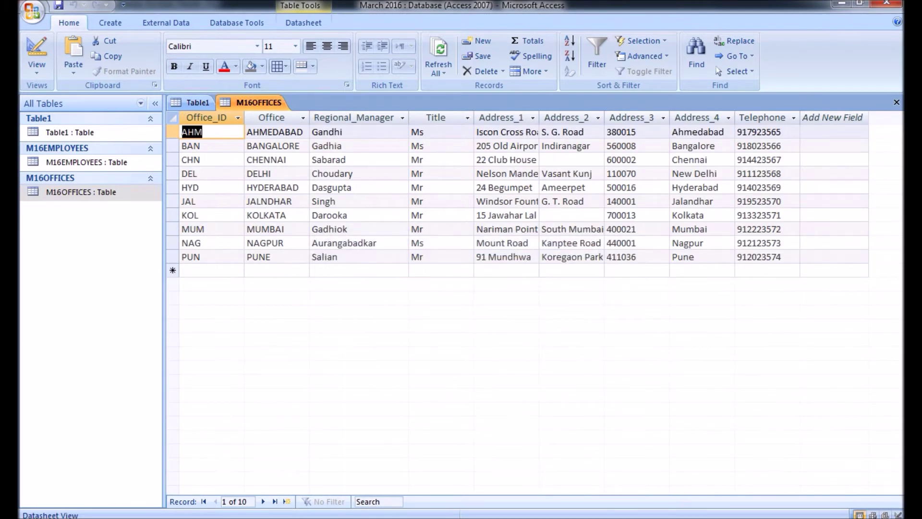
{"action": "right_click", "coordinate": [267, 103]}
{"action": "left_click", "coordinate": [300, 129]}
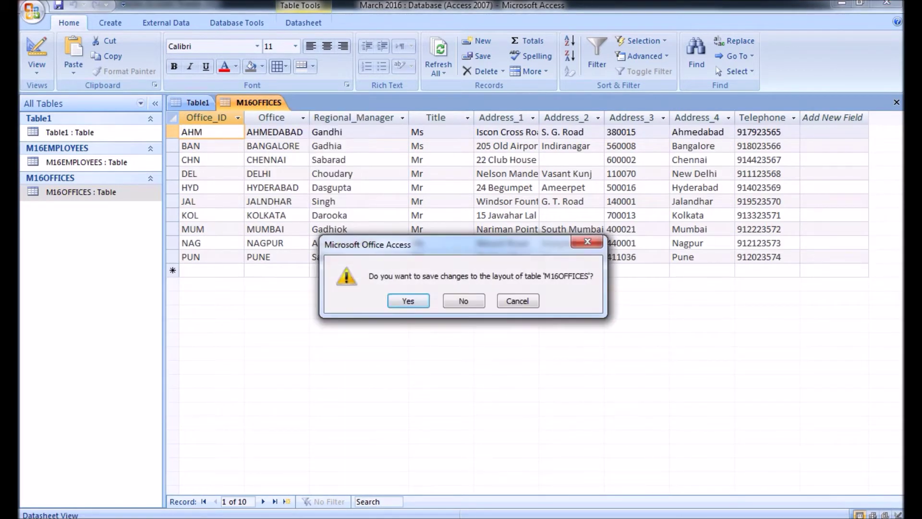
{"action": "key", "text": "Return"}
Open the Relationships window and add the M16EMPLOYEES and M16OFFICES tables to it.
{"action": "left_click", "coordinate": [110, 23]}
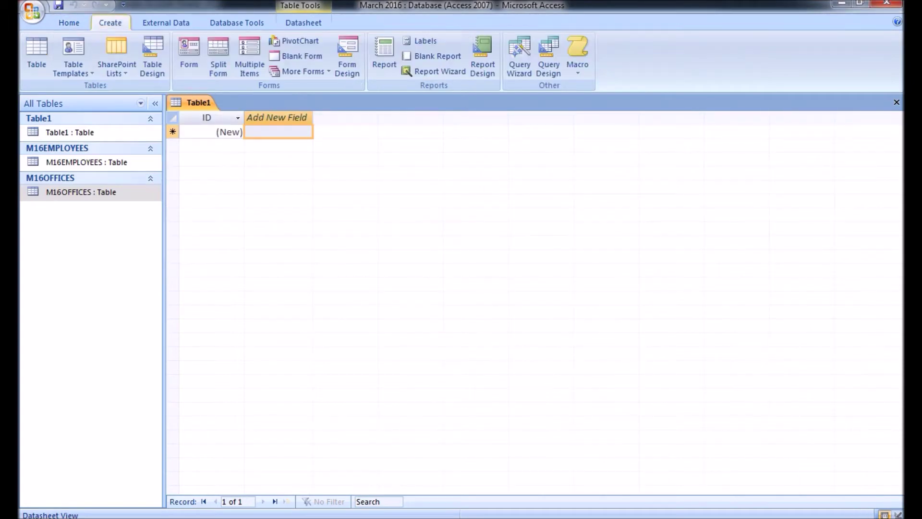
{"action": "scroll", "coordinate": [116, 55], "scroll_direction": "down", "scroll_amount": 1}
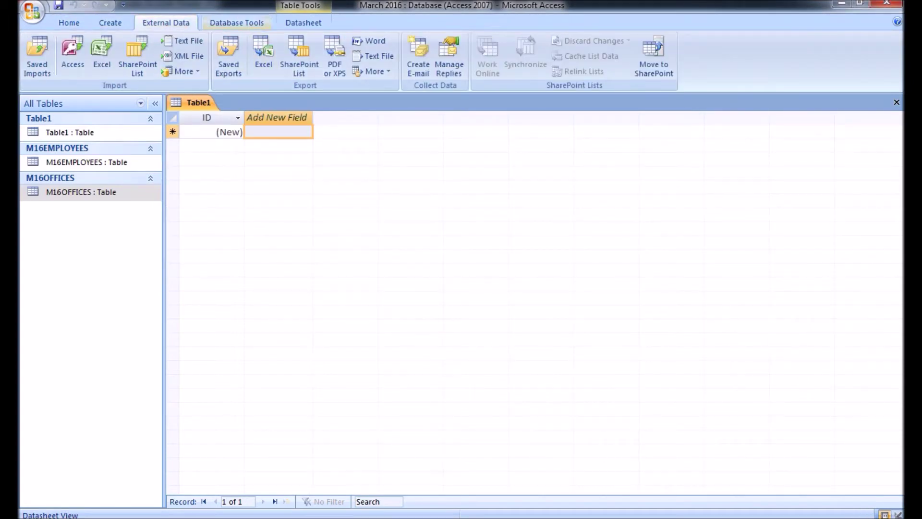
{"action": "scroll", "coordinate": [225, 55], "scroll_direction": "down", "scroll_amount": 1}
{"action": "left_click", "coordinate": [224, 56]}
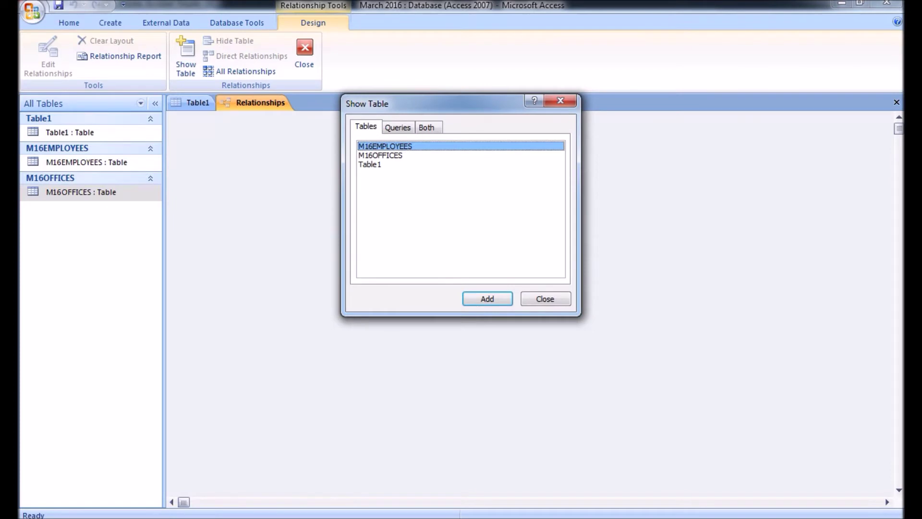
{"action": "key", "text": "Return"}
{"action": "double_click", "coordinate": [380, 155]}
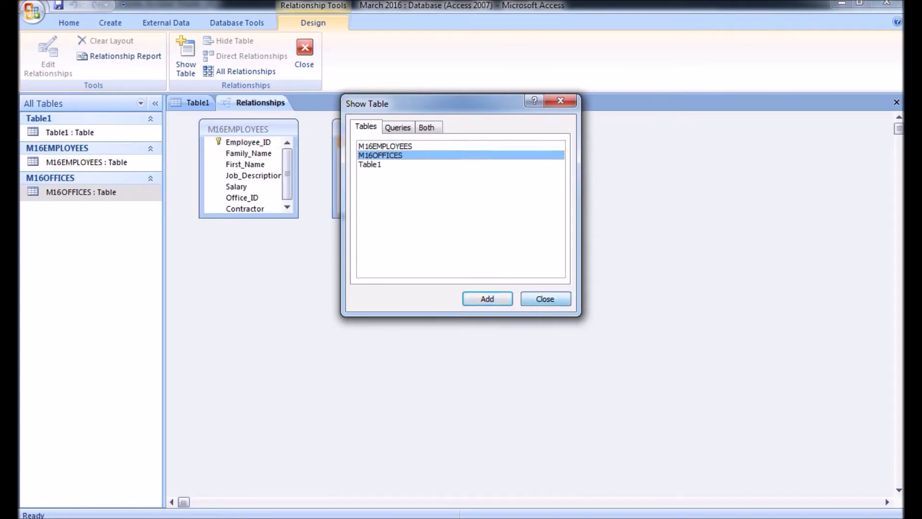
{"action": "key", "text": "Escape"}
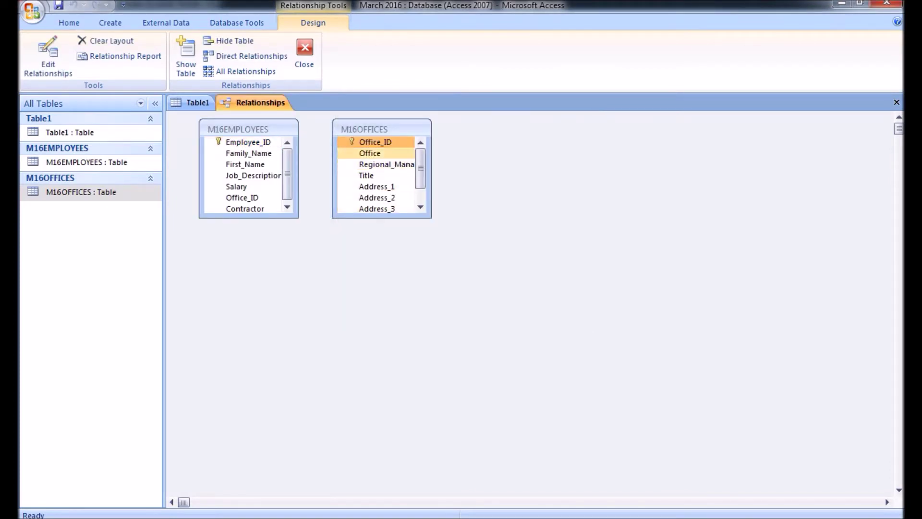
Try to relate Office in M16OFFICES to Office_ID in M16EMPLOYEES with referential integrity and both cascade options, and recheck task 19.
{"action": "left_click", "coordinate": [370, 153]}
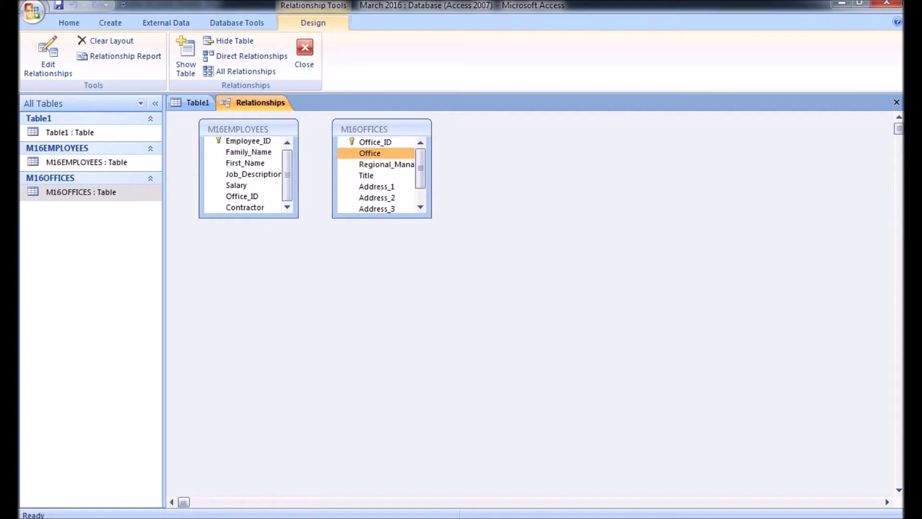
{"action": "left_click_drag", "start_coordinate": [369, 153], "coordinate": [242, 196]}
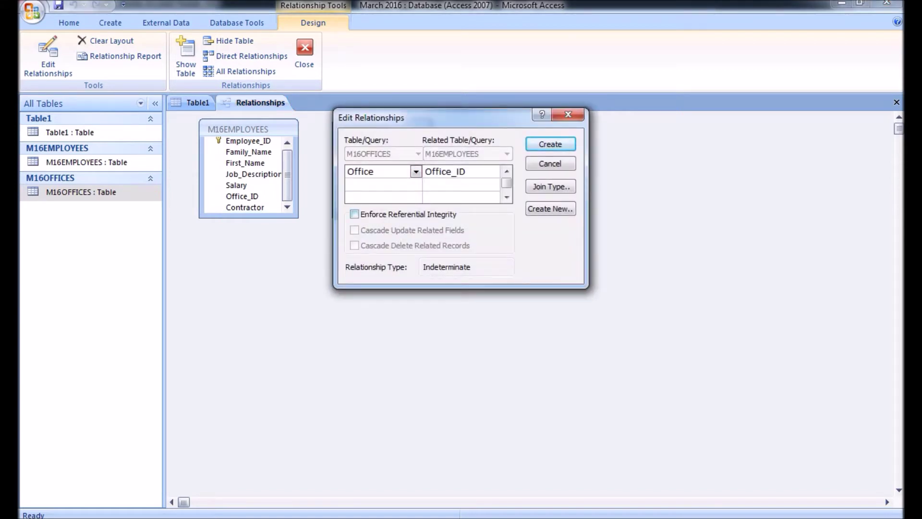
{"action": "left_click", "coordinate": [355, 214]}
{"action": "left_click", "coordinate": [354, 230]}
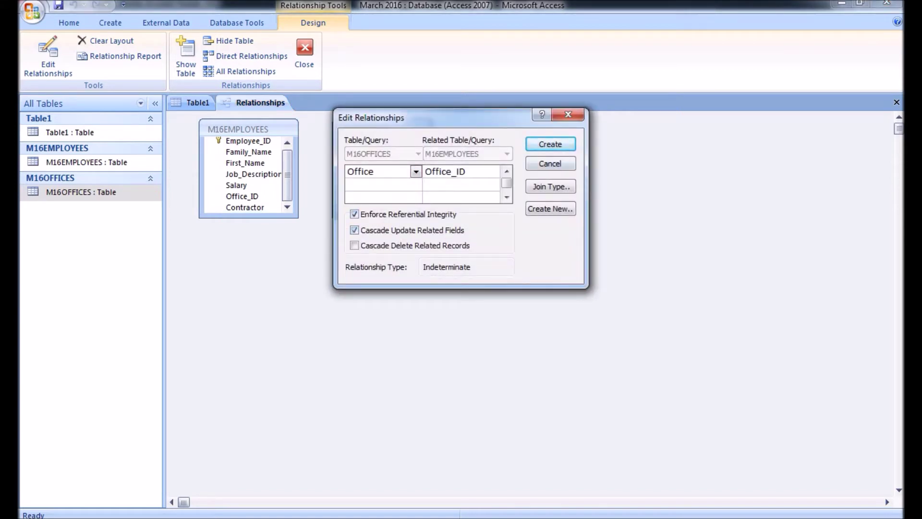
{"action": "left_click", "coordinate": [355, 245]}
{"action": "left_click", "coordinate": [532, 143]}
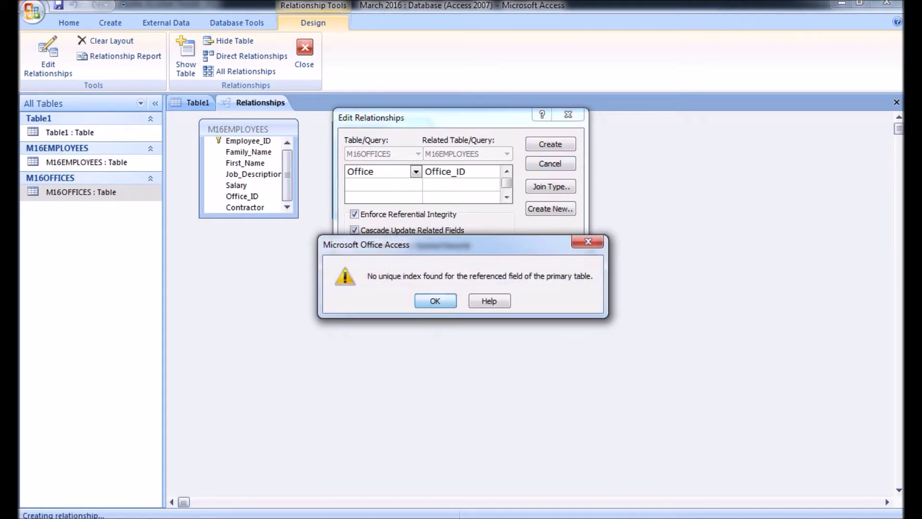
{"action": "key", "text": "Return"}
{"action": "key", "text": "alt+Tab"}
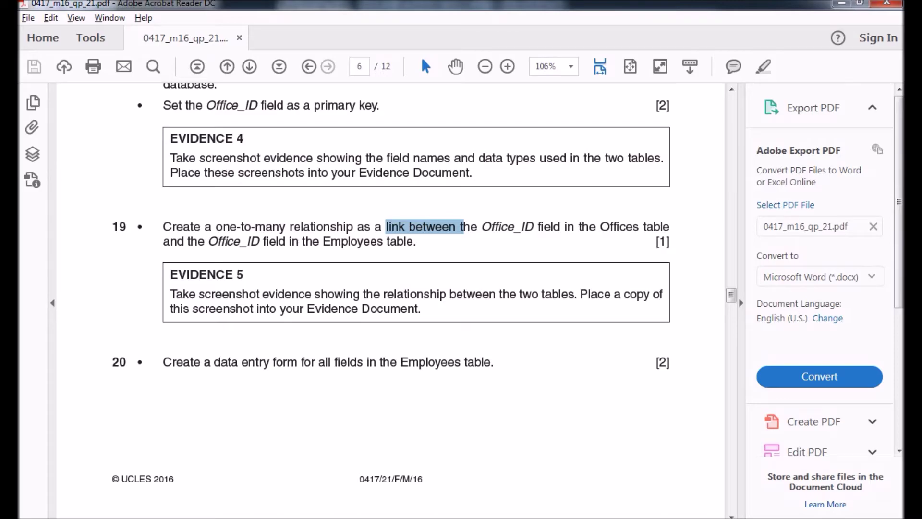
{"action": "key", "text": "alt+Tab"}
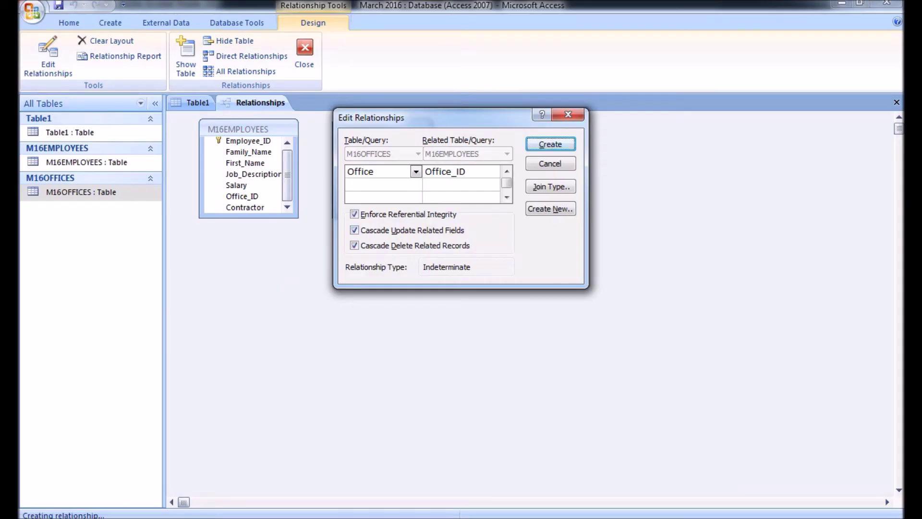
{"action": "left_click", "coordinate": [550, 164]}
{"action": "left_click", "coordinate": [242, 196]}
{"action": "left_click_drag", "start_coordinate": [242, 196], "coordinate": [370, 152]}
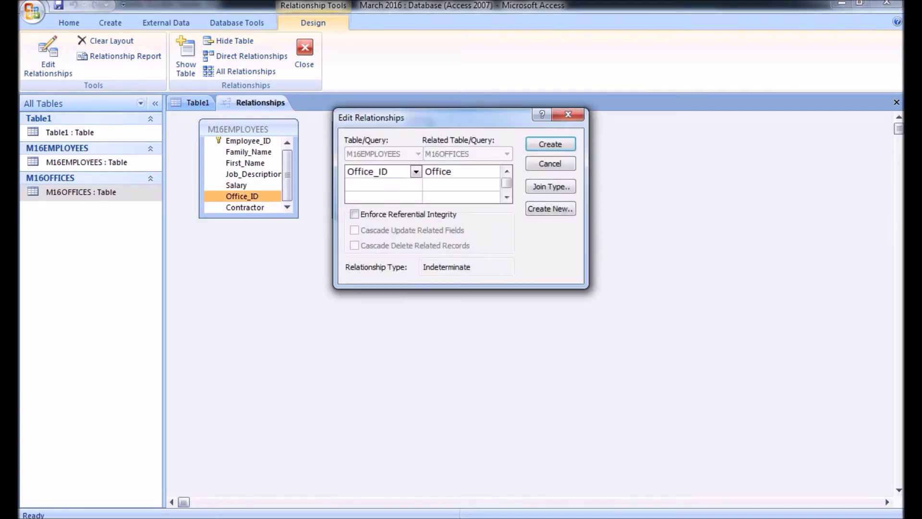
{"action": "left_click", "coordinate": [354, 214]}
{"action": "left_click", "coordinate": [354, 230]}
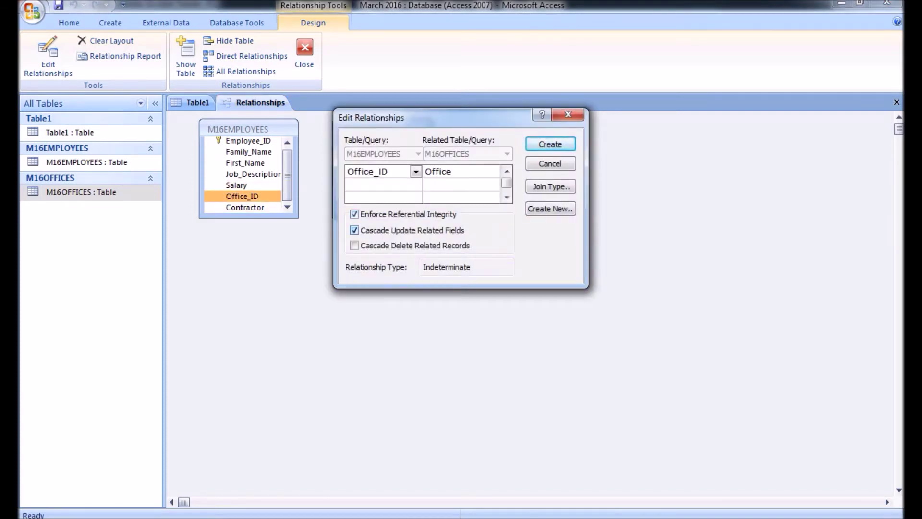
{"action": "key", "text": "alt+Tab"}
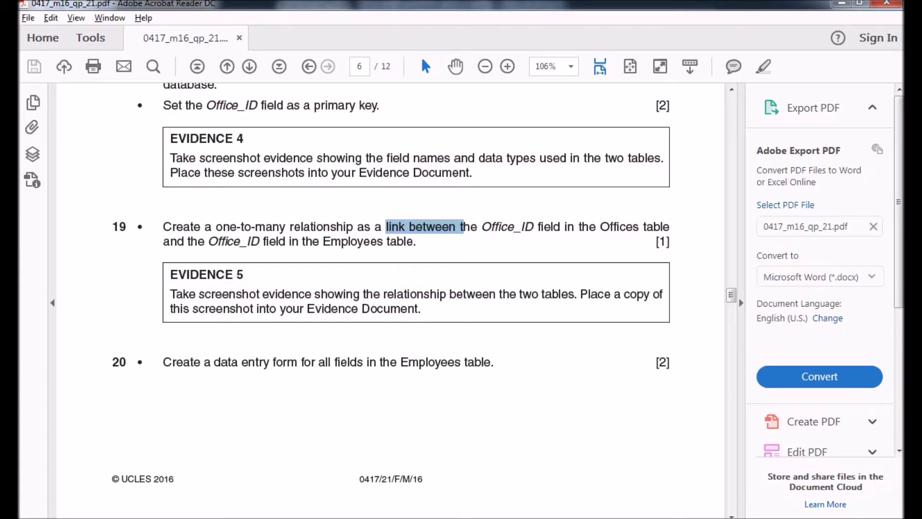
{"action": "key", "text": "alt+Tab"}
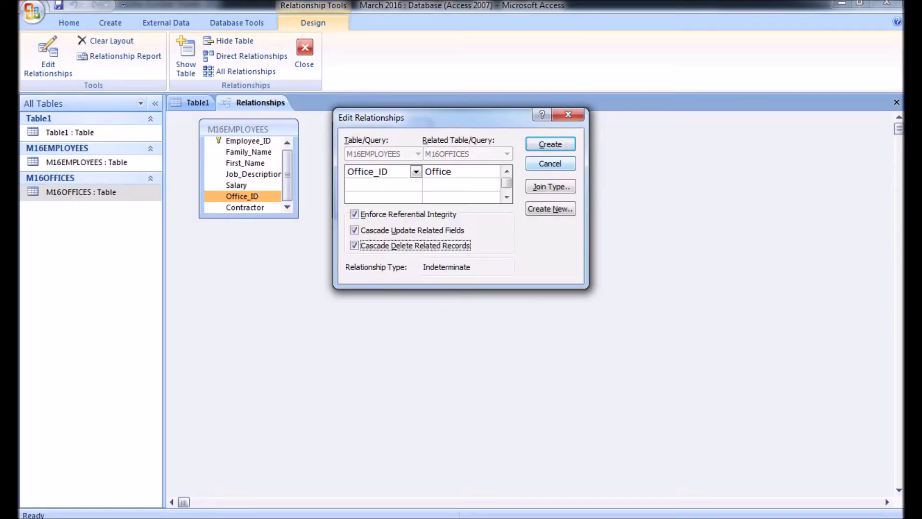
{"action": "left_click", "coordinate": [550, 163]}
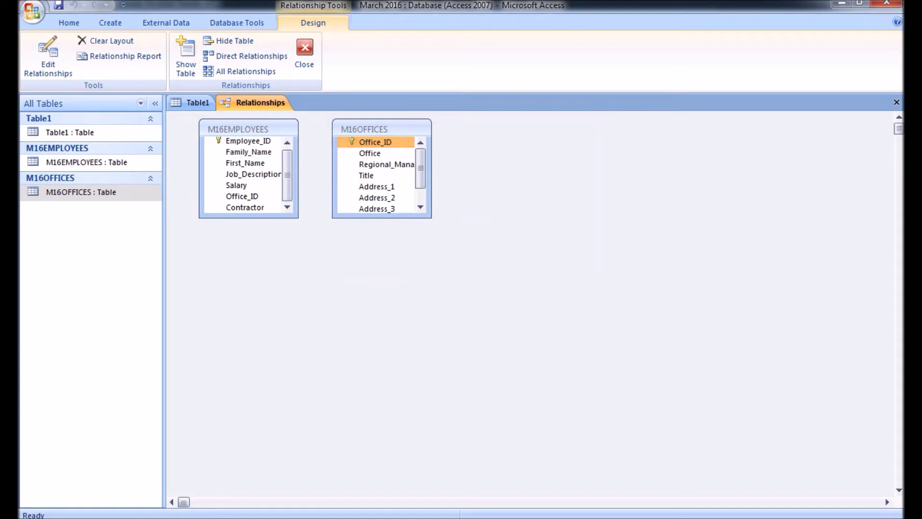
Create a relationship from Office_ID in M16OFFICES to Office_ID in M16EMPLOYEES, enforcing referential integrity with cascading updates and deletes.
{"action": "left_click_drag", "start_coordinate": [374, 141], "coordinate": [242, 196]}
{"action": "left_click", "coordinate": [354, 214]}
{"action": "left_click", "coordinate": [355, 230]}
{"action": "left_click", "coordinate": [354, 246]}
{"action": "left_click", "coordinate": [550, 144]}
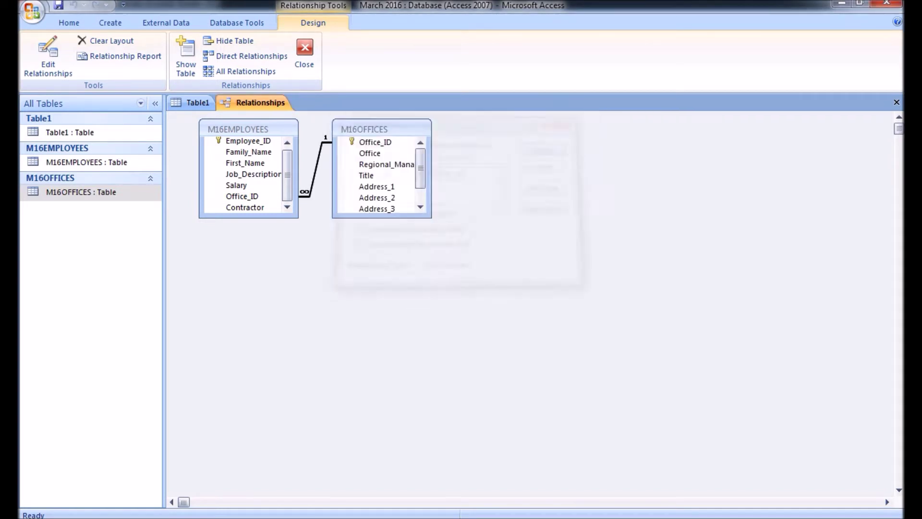
Move the M16OFFICES field list farther away from M16EMPLOYEES and inspect the link between their Office_ID fields.
{"action": "left_click_drag", "start_coordinate": [365, 128], "coordinate": [488, 135]}
{"action": "left_click", "coordinate": [377, 172]}
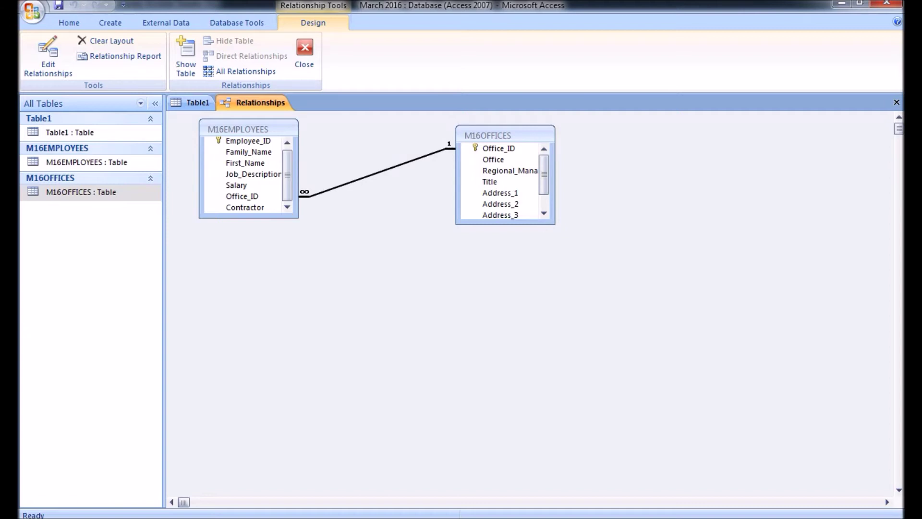
{"action": "left_click", "coordinate": [499, 148]}
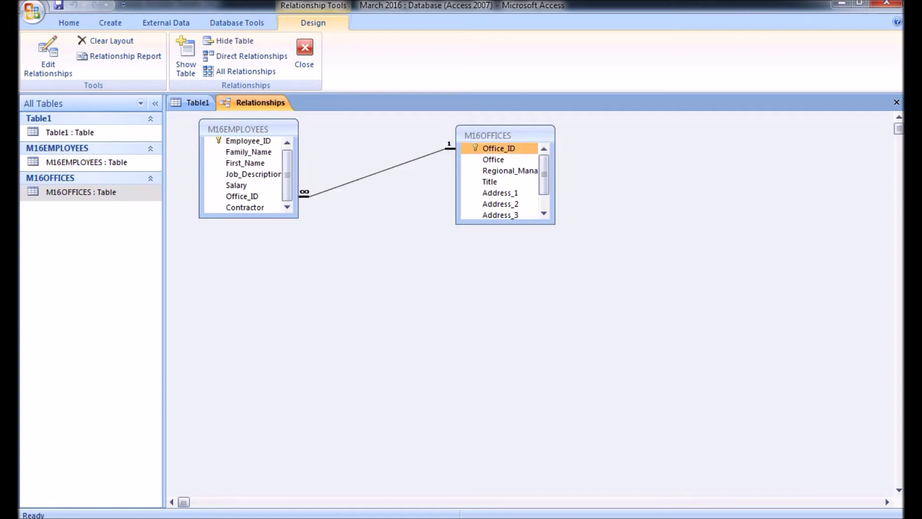
Delete the relationship between M16EMPLOYEES and M16OFFICES.
{"action": "left_click", "coordinate": [378, 173]}
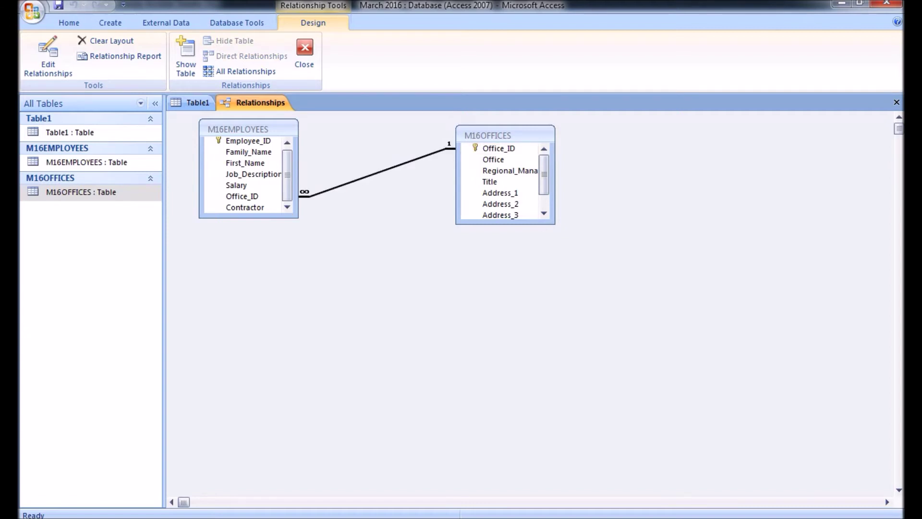
{"action": "key", "text": "Delete"}
{"action": "key", "text": "Return"}
Recreate the one-to-many relationship from M16OFFICES Office_ID to M16EMPLOYEES Office_ID with referential integrity, cascade update and cascade delete enabled.
{"action": "left_click_drag", "start_coordinate": [499, 148], "coordinate": [242, 196]}
{"action": "left_click", "coordinate": [355, 214]}
{"action": "left_click", "coordinate": [354, 230]}
{"action": "left_click", "coordinate": [355, 245]}
{"action": "left_click", "coordinate": [549, 144]}
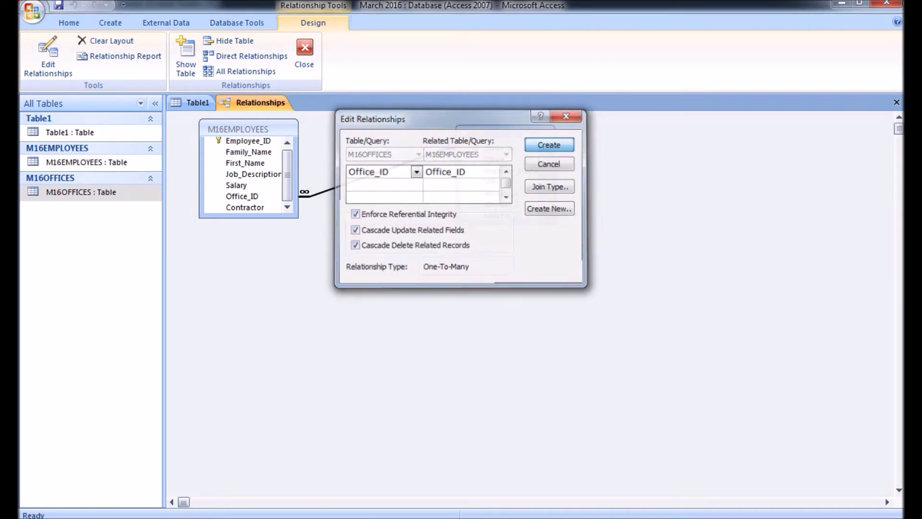
Close the Relationships window with its layout saved, and switch to the exam paper to read the tasks after 19.
{"action": "left_click", "coordinate": [304, 53]}
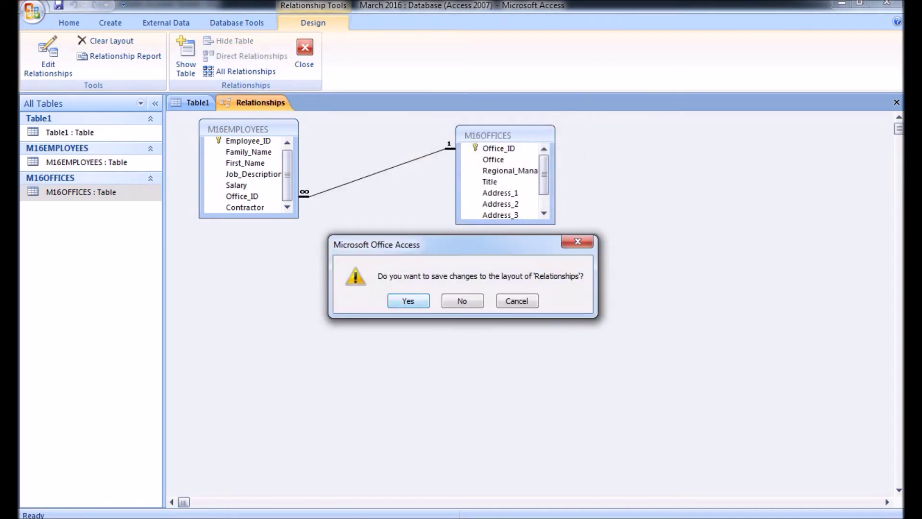
{"action": "key", "text": "Return"}
{"action": "key", "text": "alt+Tab"}
{"action": "scroll", "coordinate": [390, 298], "scroll_direction": "down", "scroll_amount": 3}
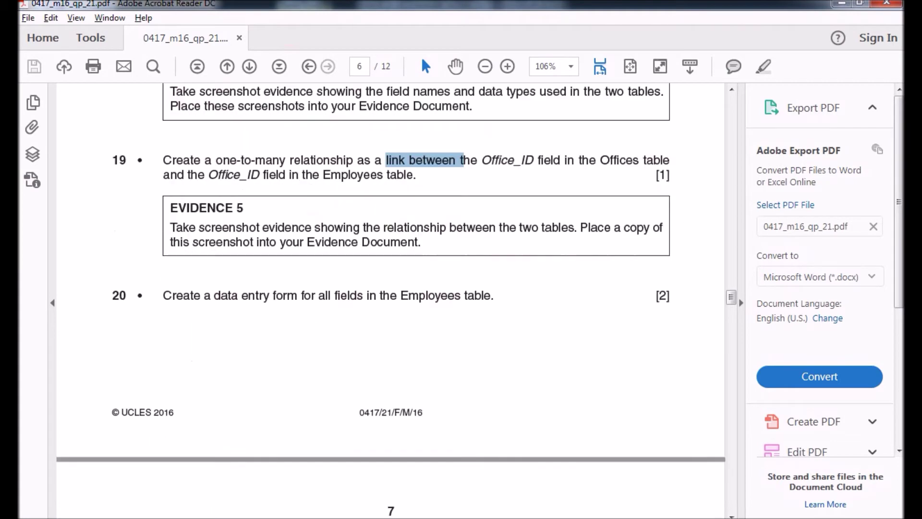
Switch to Access and add the task 21 employee record to M16EMPLOYEES, with job STRUCTURAL ENGINEER, salary 4416280, Office_ID AHM and Contractor No.
{"action": "scroll", "coordinate": [390, 298], "scroll_direction": "down", "scroll_amount": 4}
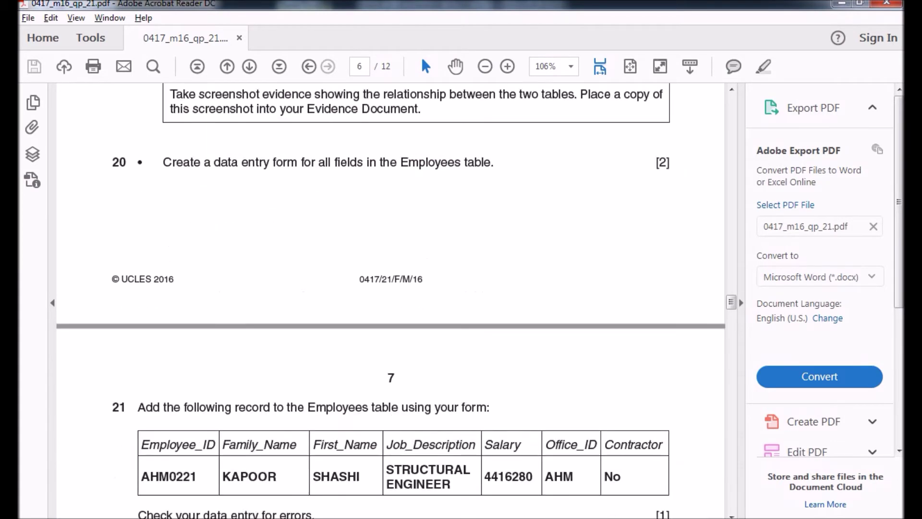
{"action": "scroll", "coordinate": [390, 298], "scroll_direction": "up", "scroll_amount": 3}
{"action": "scroll", "coordinate": [397, 300], "scroll_direction": "down", "scroll_amount": 1}
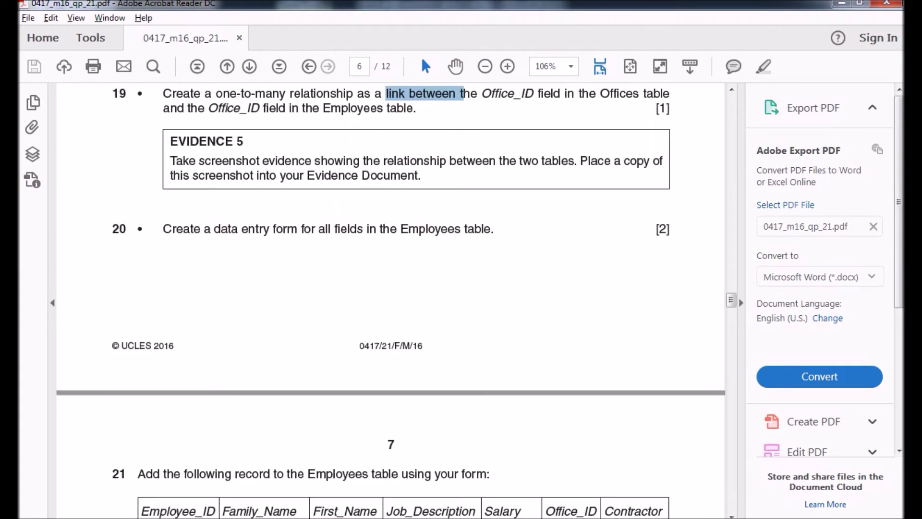
{"action": "scroll", "coordinate": [391, 288], "scroll_direction": "down", "scroll_amount": 9}
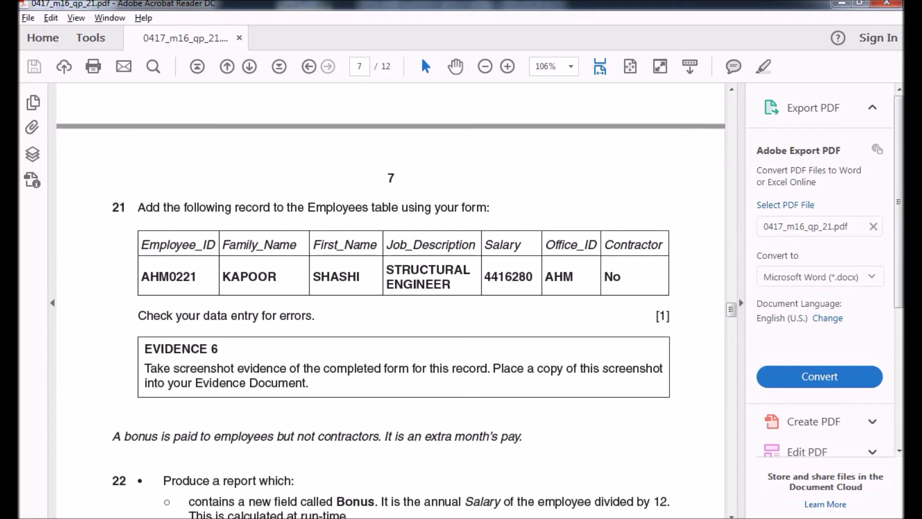
{"action": "scroll", "coordinate": [391, 288], "scroll_direction": "down", "scroll_amount": 1}
{"action": "key", "text": "alt+Tab"}
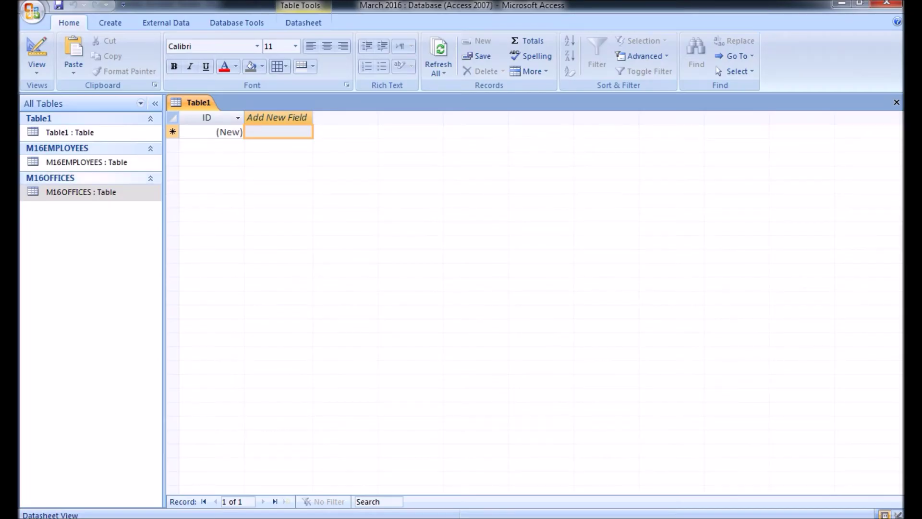
{"action": "double_click", "coordinate": [87, 162]}
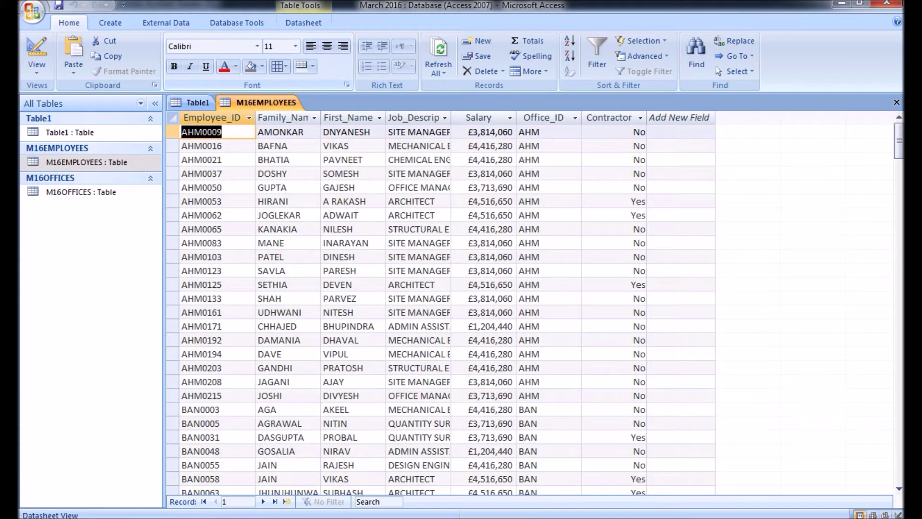
{"action": "scroll", "coordinate": [528, 308], "scroll_direction": "down", "scroll_amount": 6}
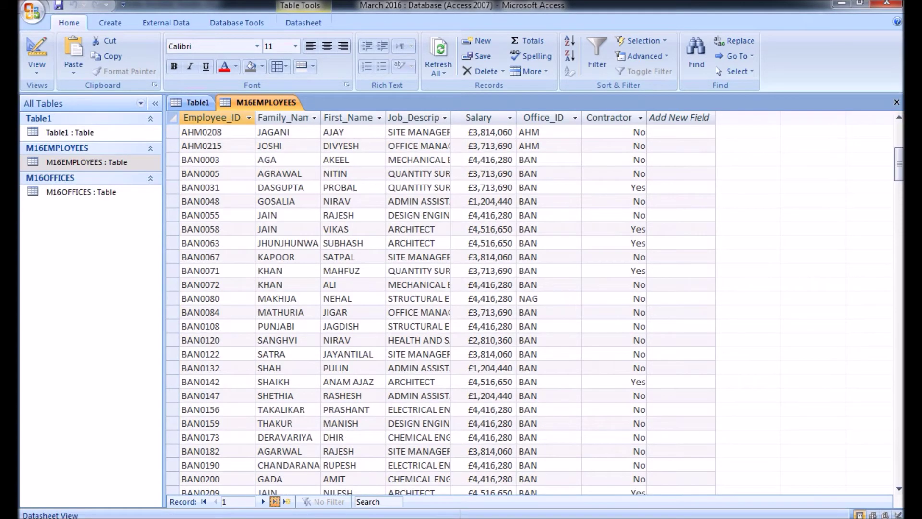
{"action": "key", "text": "ctrl+Down"}
{"action": "left_click", "coordinate": [216, 242]}
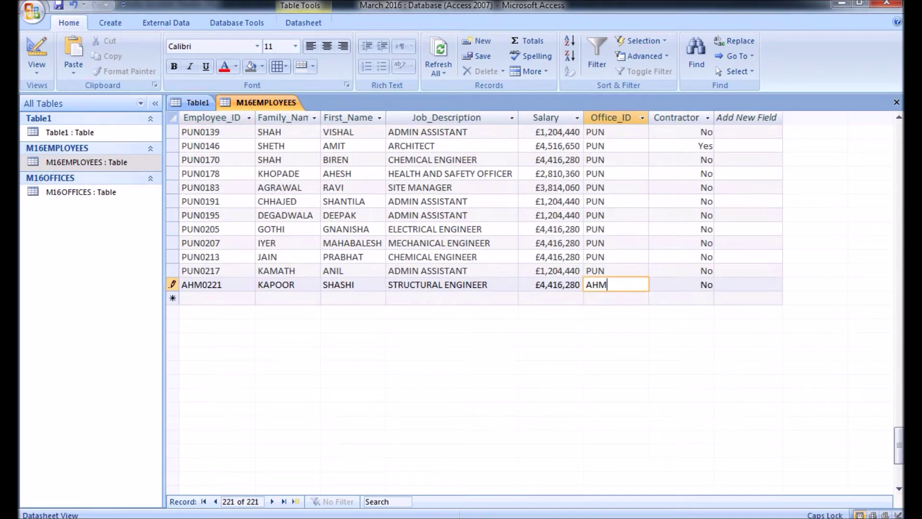
{"action": "left_click", "coordinate": [216, 298]}
Switch to the exam paper and examine task 22's requirements for the Bonus field's calculation and currency display.
{"action": "key", "text": "alt+Tab"}
{"action": "scroll", "coordinate": [391, 301], "scroll_direction": "down", "scroll_amount": 1}
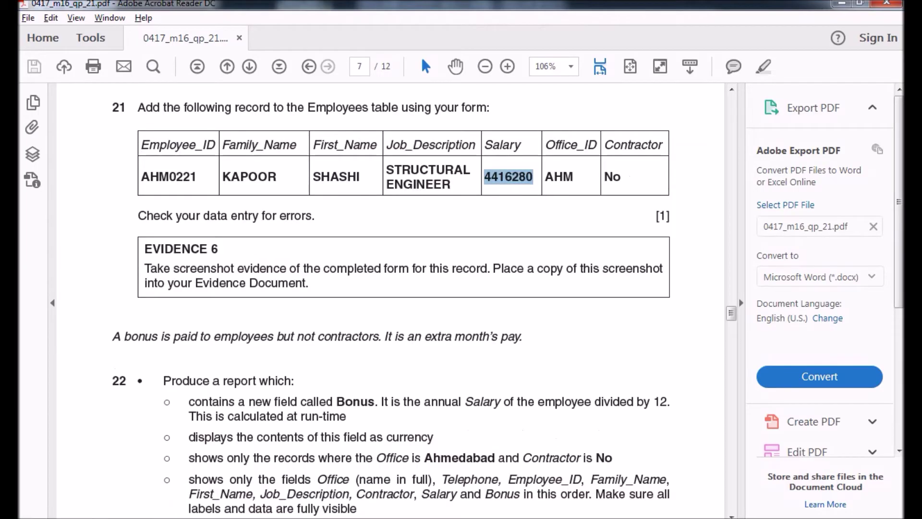
{"action": "scroll", "coordinate": [424, 310], "scroll_direction": "down", "scroll_amount": 4}
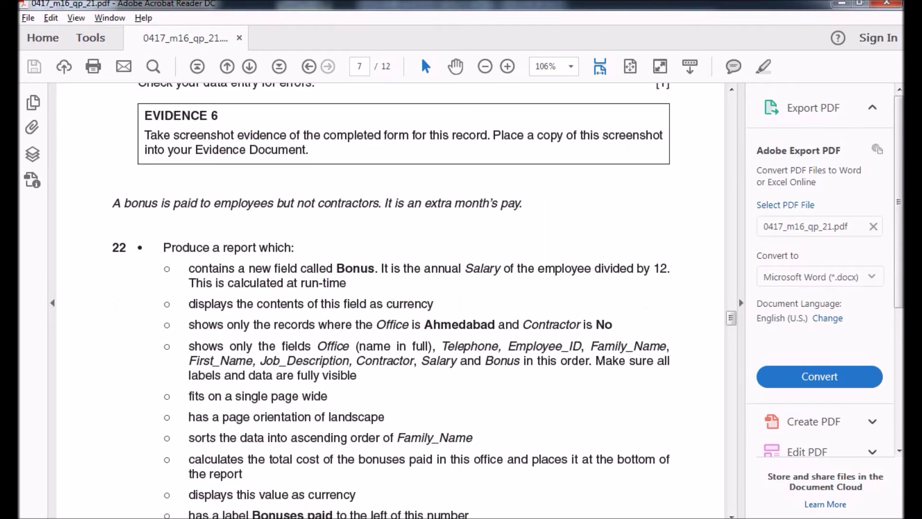
{"action": "scroll", "coordinate": [424, 311], "scroll_direction": "down", "scroll_amount": 1}
{"action": "key", "text": "alt+Tab"}
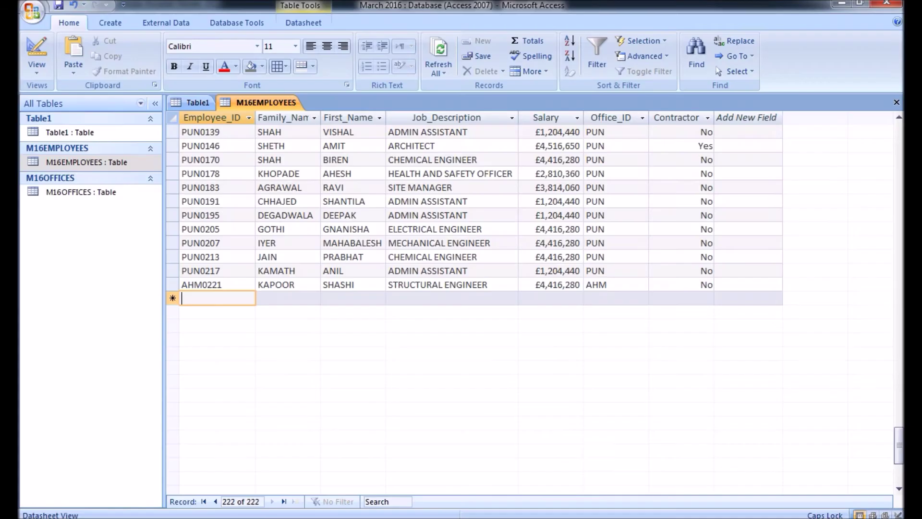
{"action": "key", "text": "alt+Tab"}
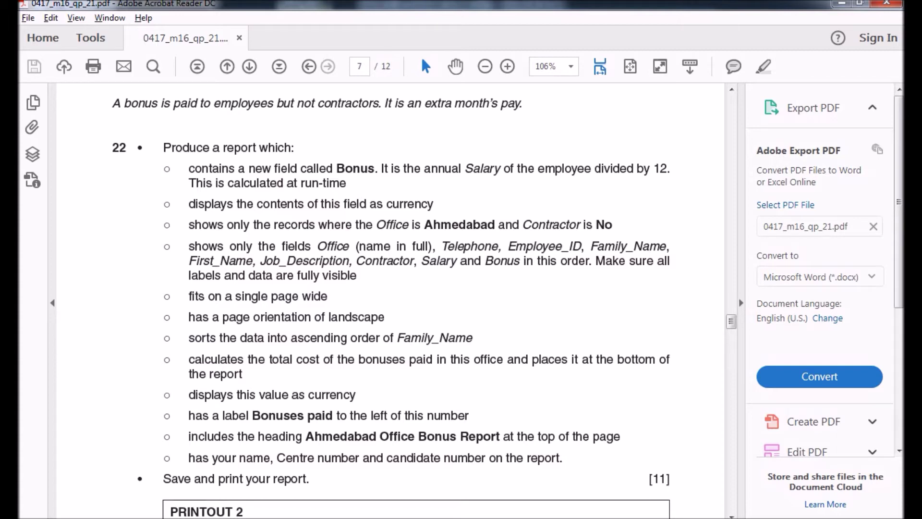
{"action": "left_click_drag", "start_coordinate": [336, 168], "coordinate": [368, 168]}
{"action": "left_click_drag", "start_coordinate": [465, 168], "coordinate": [670, 168]}
{"action": "left_click_drag", "start_coordinate": [189, 183], "coordinate": [346, 183]}
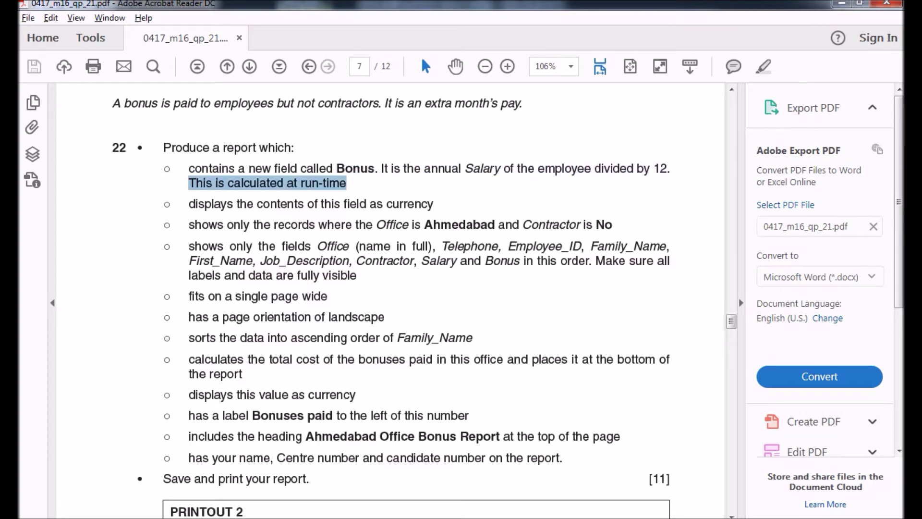
{"action": "left_click_drag", "start_coordinate": [422, 204], "coordinate": [392, 204]}
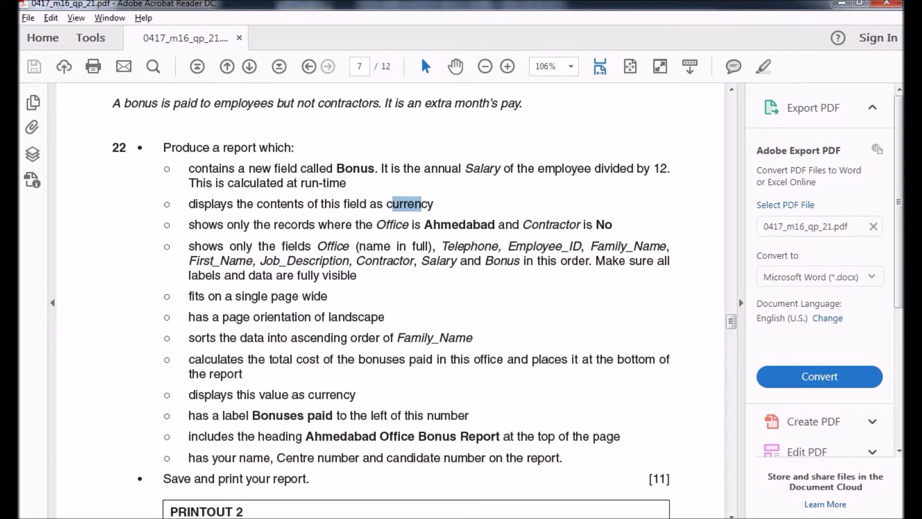
Switch to Access, create a simple wizard query with all fields of M16EMPLOYEES and M16OFFICES, and open it in Design view.
{"action": "key", "text": "alt+Tab"}
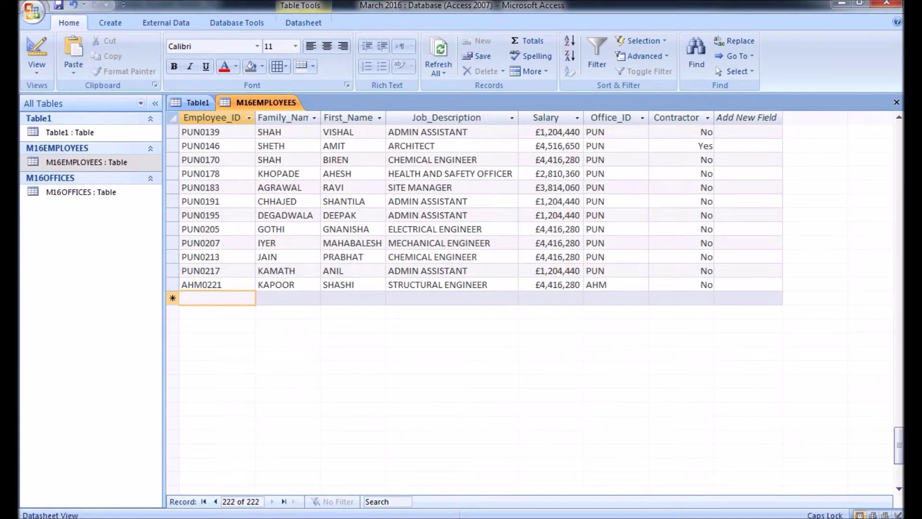
{"action": "left_click", "coordinate": [110, 23]}
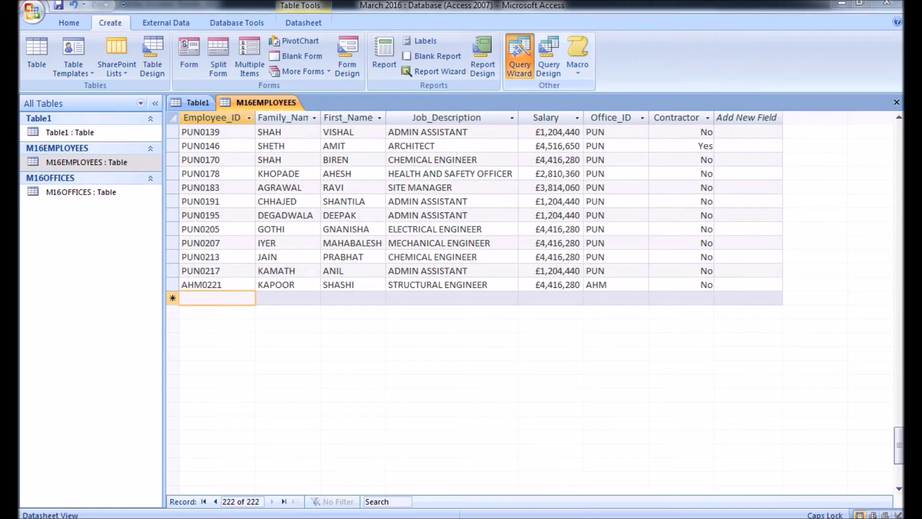
{"action": "left_click", "coordinate": [520, 56]}
{"action": "left_click", "coordinate": [517, 330]}
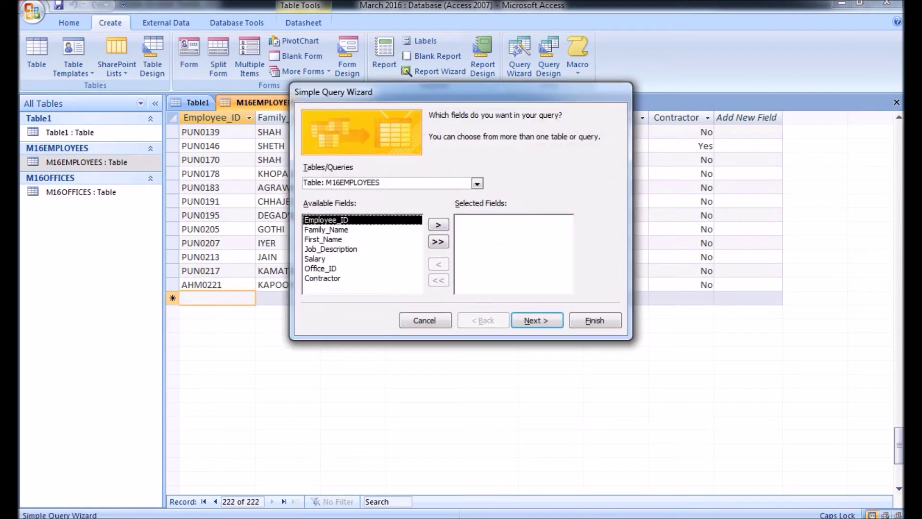
{"action": "left_click", "coordinate": [438, 241]}
{"action": "left_click", "coordinate": [477, 183]}
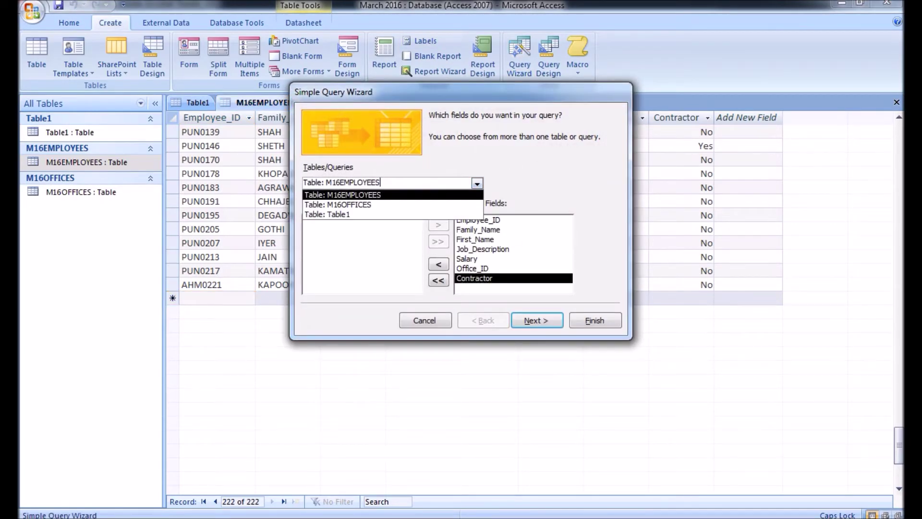
{"action": "left_click", "coordinate": [343, 204]}
{"action": "left_click", "coordinate": [438, 242]}
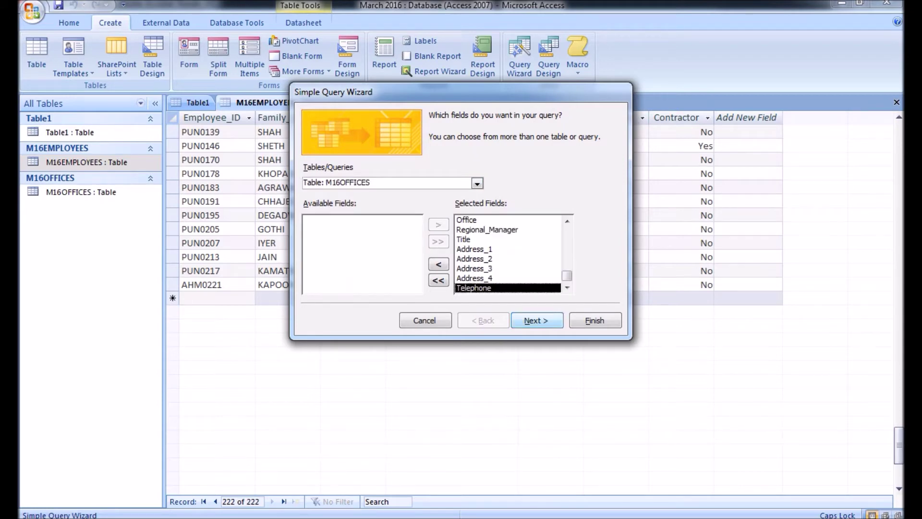
{"action": "left_click", "coordinate": [537, 321]}
{"action": "left_click", "coordinate": [537, 320]}
{"action": "left_click", "coordinate": [594, 320]}
{"action": "right_click", "coordinate": [396, 104]}
{"action": "left_click", "coordinate": [439, 162]}
{"action": "left_click_drag", "start_coordinate": [233, 466], "coordinate": [710, 465]}
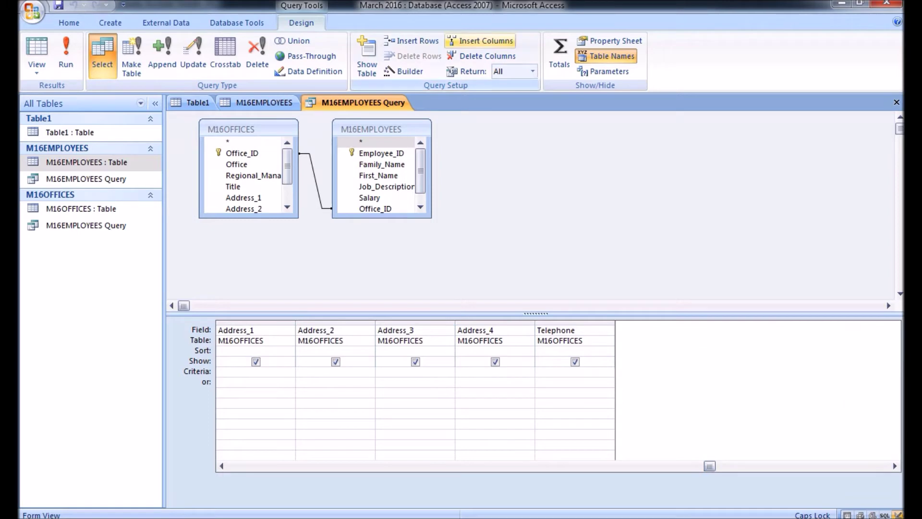
{"action": "left_click", "coordinate": [480, 41]}
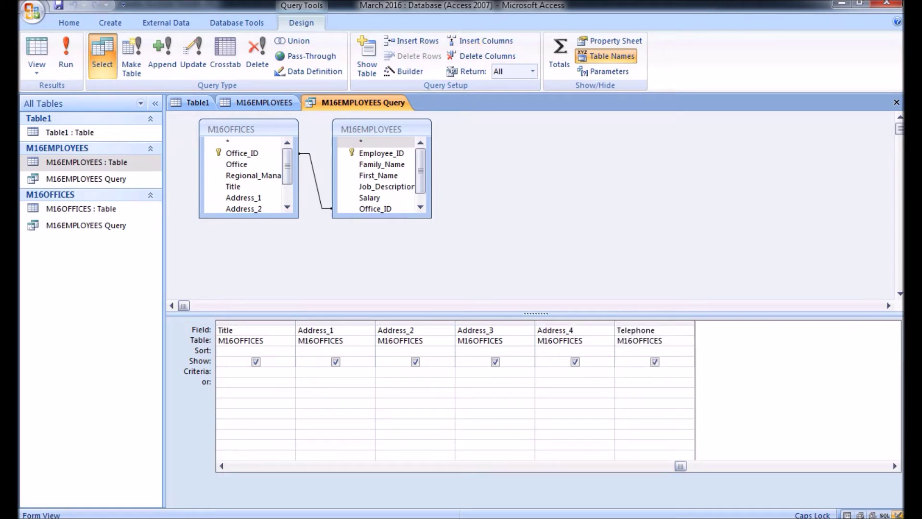
{"action": "left_click_drag", "start_coordinate": [681, 466], "coordinate": [234, 466]}
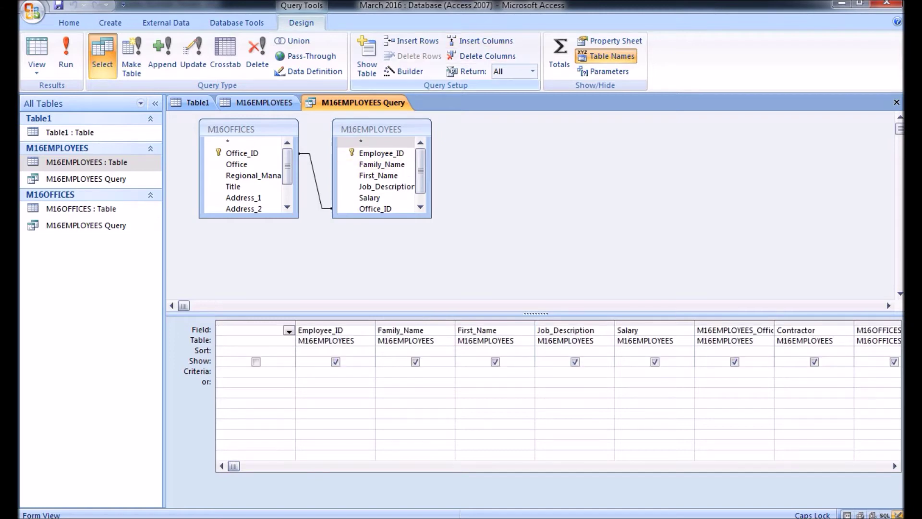
{"action": "left_click", "coordinate": [481, 56]}
Insert an empty column before the Telephone field in the query design grid.
{"action": "left_click_drag", "start_coordinate": [234, 465], "coordinate": [681, 465]}
{"action": "left_click", "coordinate": [608, 341]}
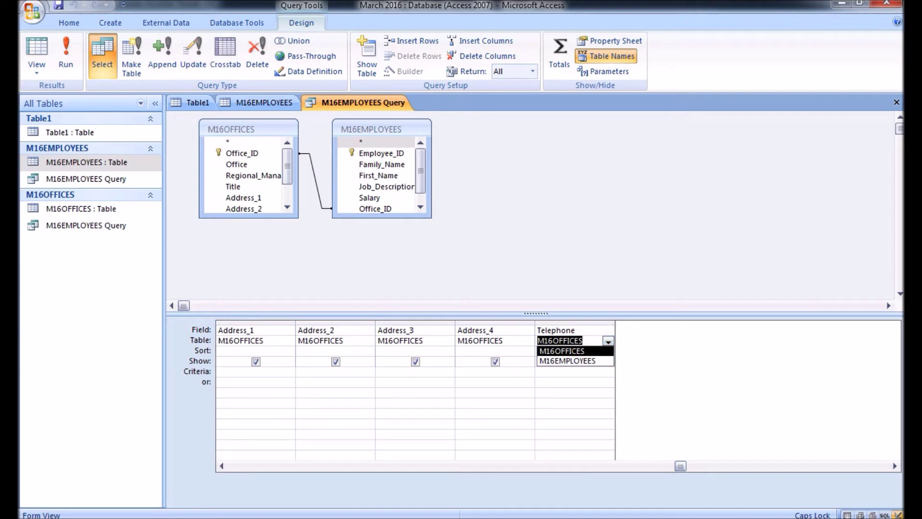
{"action": "left_click", "coordinate": [486, 40]}
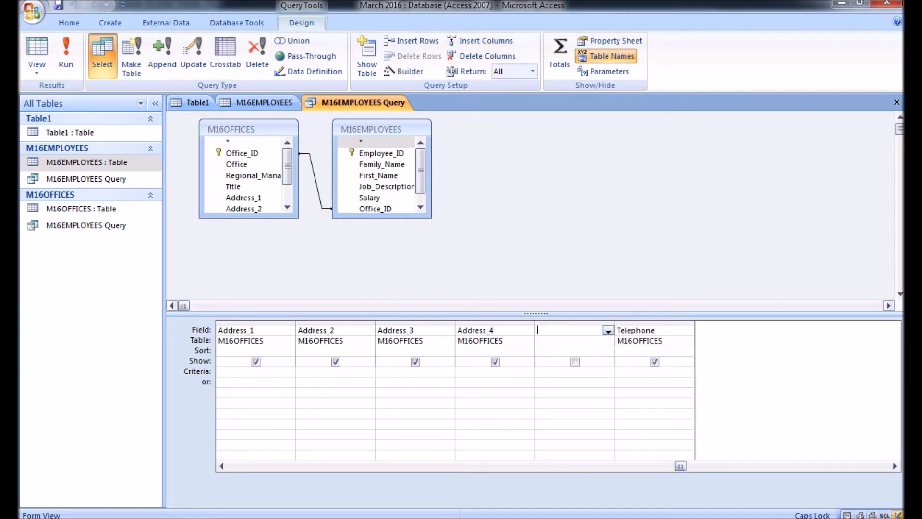
{"action": "left_click", "coordinate": [646, 330]}
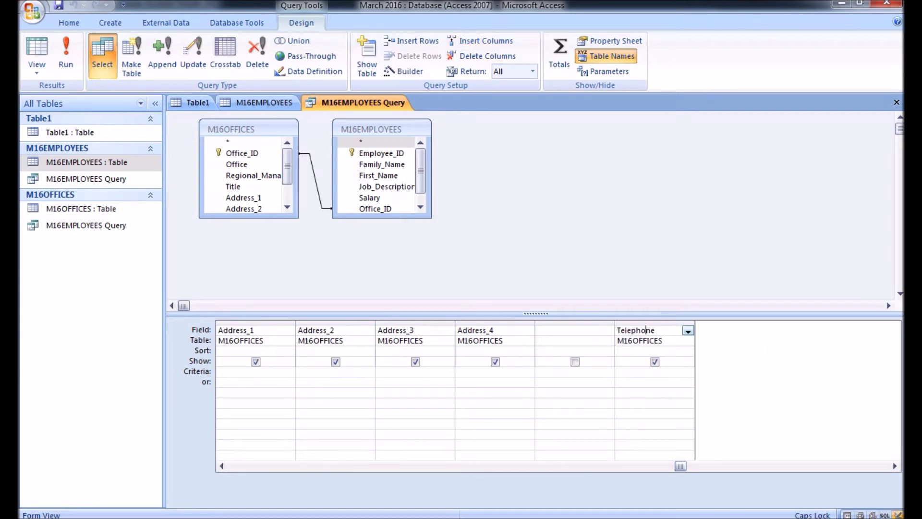
{"action": "left_click", "coordinate": [574, 330]}
Build the expression [Salary] / 12 for the empty query column in the Expression Builder.
{"action": "left_click", "coordinate": [403, 71]}
{"action": "left_click", "coordinate": [404, 71]}
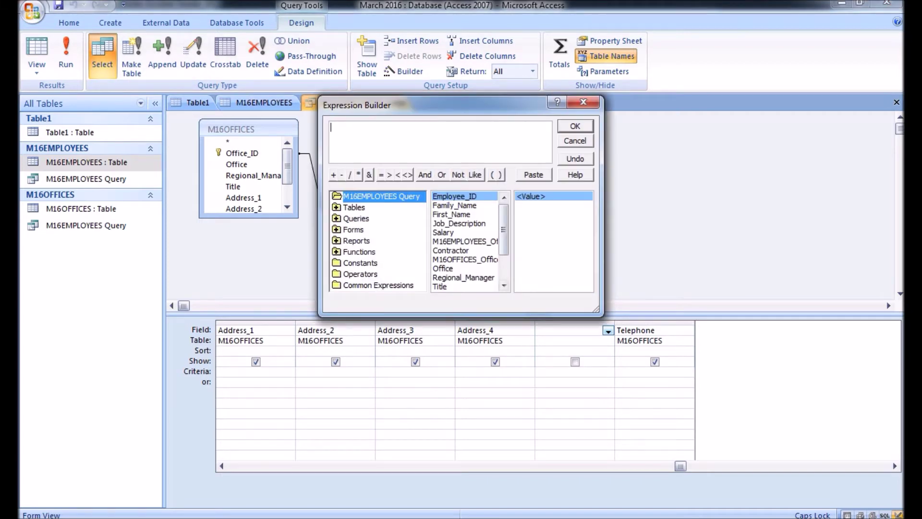
{"action": "scroll", "coordinate": [464, 240], "scroll_direction": "down", "scroll_amount": 2}
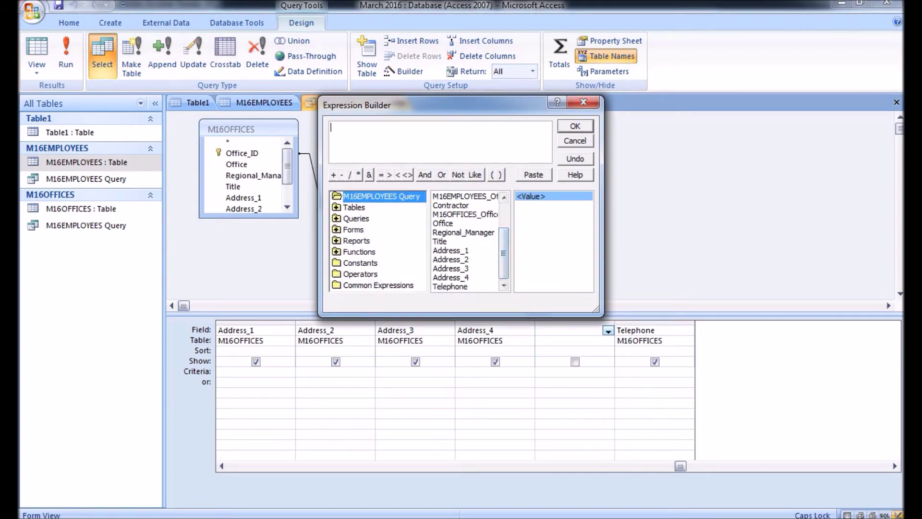
{"action": "left_click_drag", "start_coordinate": [503, 252], "coordinate": [504, 229]}
{"action": "left_click", "coordinate": [451, 231]}
{"action": "double_click", "coordinate": [456, 233]}
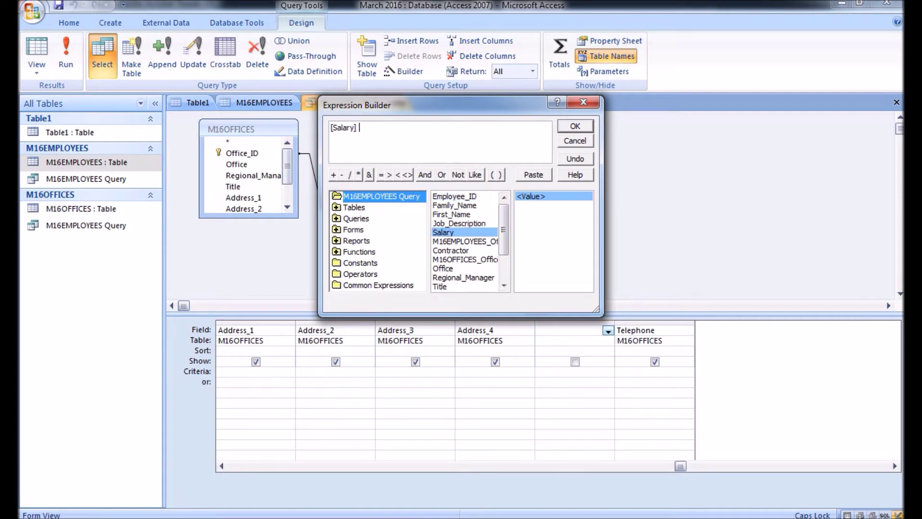
{"action": "type", "text": "/ 12"}
Name the calculated field Bonus in front of the expression, accept it and run the query.
{"action": "left_click", "coordinate": [330, 128]}
{"action": "type", "text": ":"}
{"action": "key", "text": "ctrl+v"}
{"action": "key", "text": "ctrl+z"}
{"action": "type", "text": "mON"}
{"action": "key", "text": "BackSpace"}
{"action": "key", "text": "BackSpace"}
{"action": "key", "text": "BackSpace"}
{"action": "key", "text": "Caps_Lock"}
{"action": "type", "text": "Bonus"}
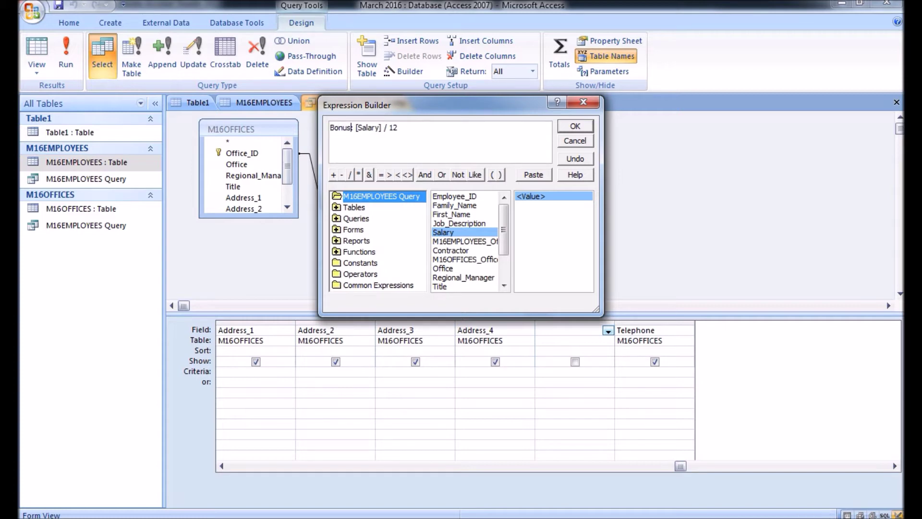
{"action": "left_click", "coordinate": [575, 126]}
{"action": "left_click", "coordinate": [66, 53]}
Return the query to Design view and format the Bonus field as Currency with 0 decimal places.
{"action": "right_click", "coordinate": [342, 102]}
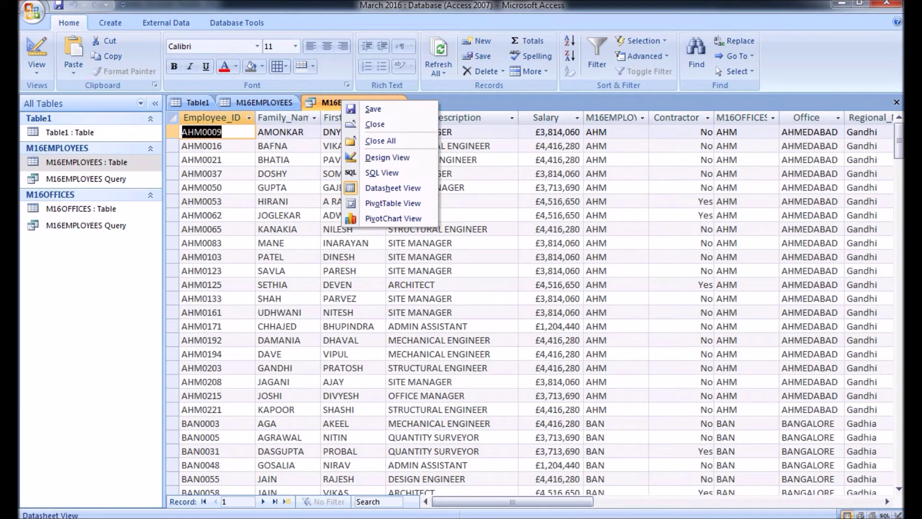
{"action": "left_click", "coordinate": [365, 157]}
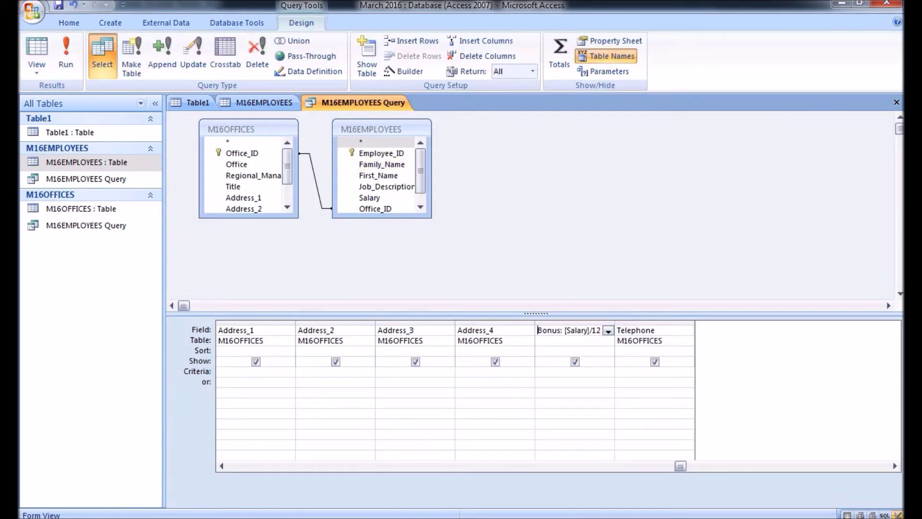
{"action": "right_click", "coordinate": [558, 349]}
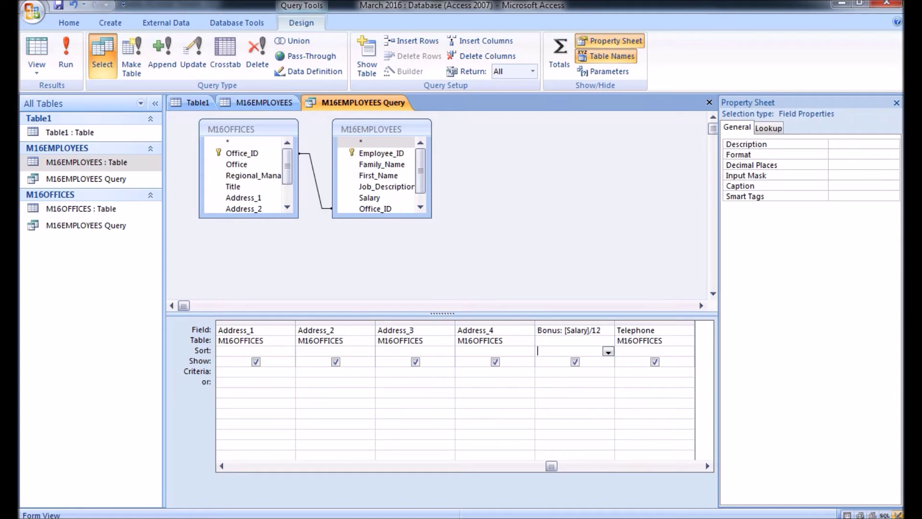
{"action": "left_click", "coordinate": [857, 154]}
{"action": "left_click", "coordinate": [893, 155]}
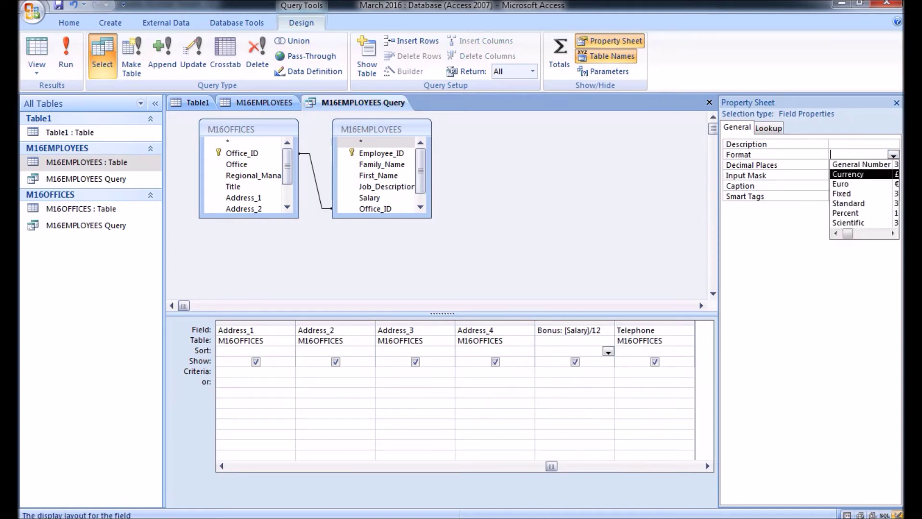
{"action": "left_click", "coordinate": [848, 174]}
{"action": "left_click", "coordinate": [858, 165]}
{"action": "left_click", "coordinate": [893, 165]}
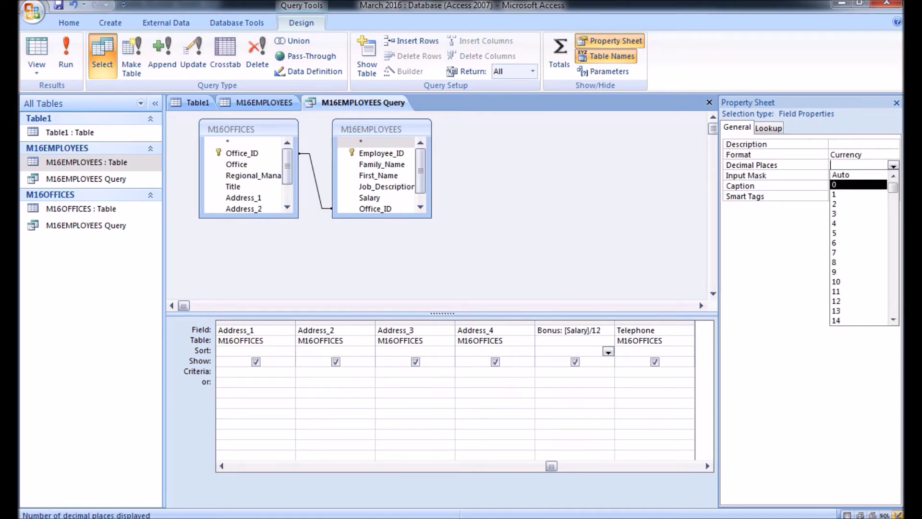
{"action": "left_click", "coordinate": [858, 185]}
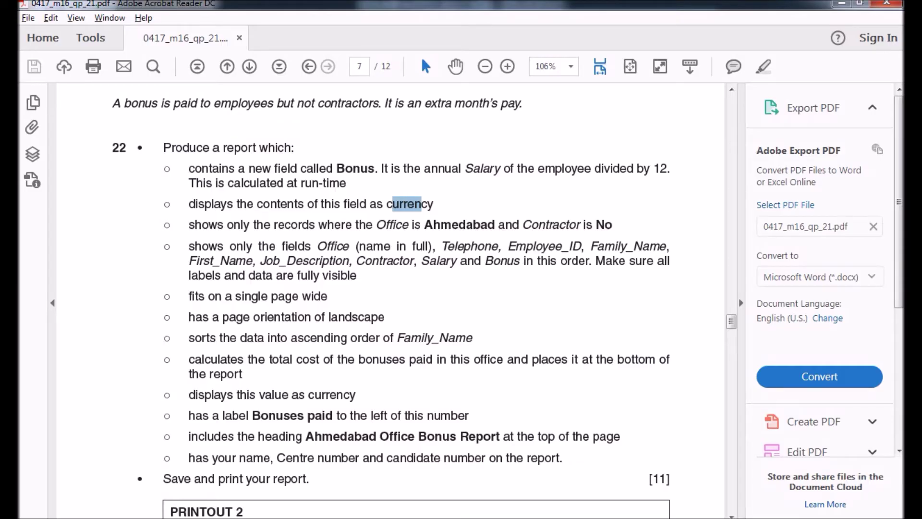
Check the required Office value in the exam paper and return the M16EMPLOYEES Query to Design view.
{"action": "left_click_drag", "start_coordinate": [432, 225], "coordinate": [499, 225]}
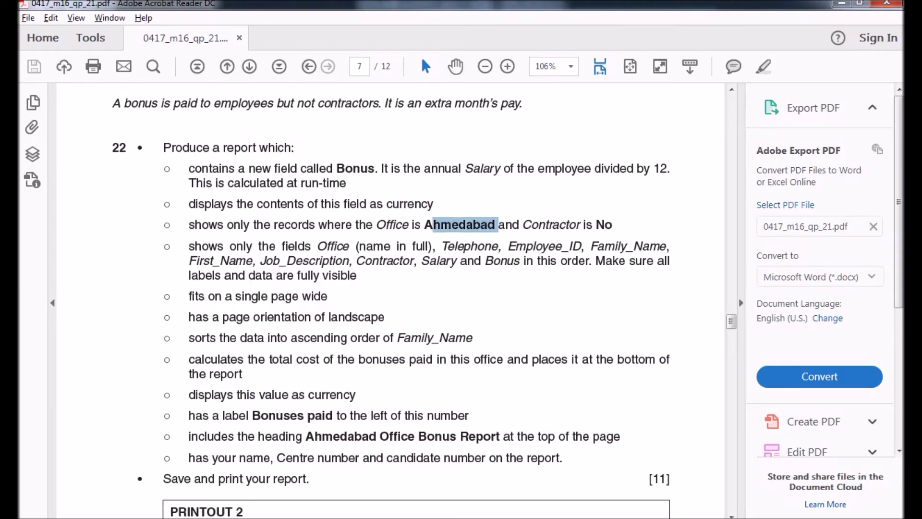
{"action": "key", "text": "alt+Tab"}
{"action": "right_click", "coordinate": [353, 102]}
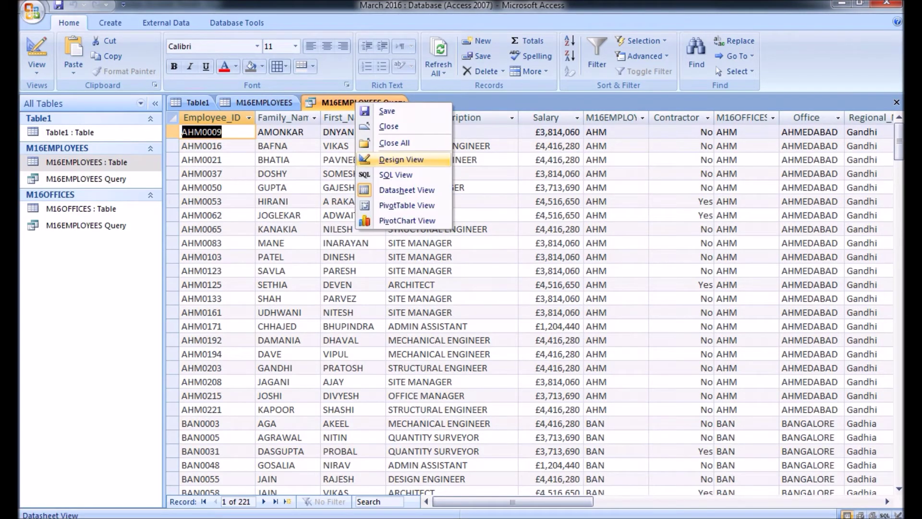
{"action": "left_click", "coordinate": [384, 159]}
{"action": "left_click_drag", "start_coordinate": [551, 465], "coordinate": [436, 465]}
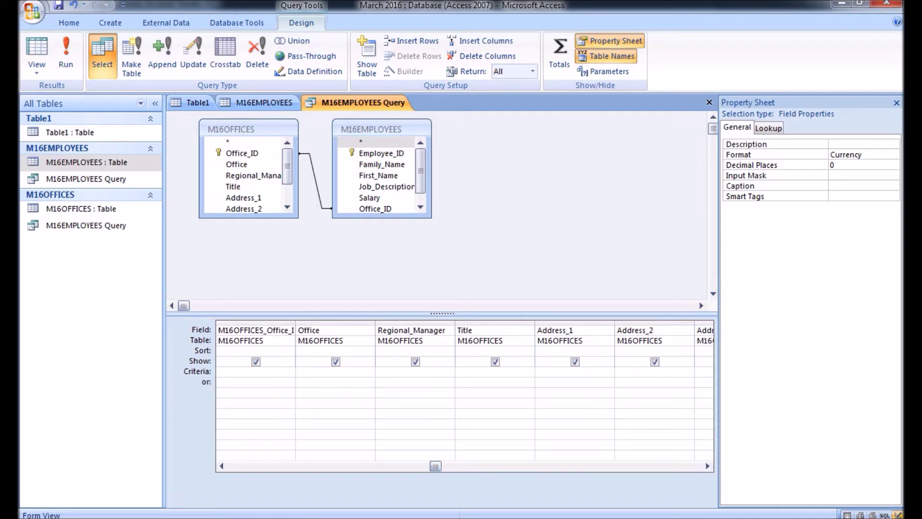
Copy Ahmedabad from the exam paper and enter it as the criterion for the query's Office field.
{"action": "left_click", "coordinate": [299, 371]}
{"action": "key", "text": "alt+Tab"}
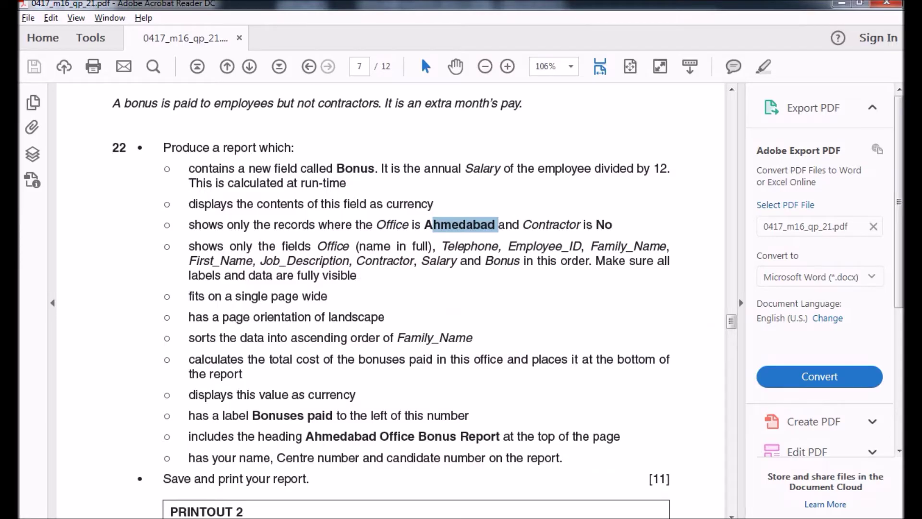
{"action": "key", "text": "Escape"}
{"action": "left_click_drag", "start_coordinate": [495, 224], "coordinate": [424, 225]}
{"action": "key", "text": "ctrl+c"}
{"action": "key", "text": "alt+Tab"}
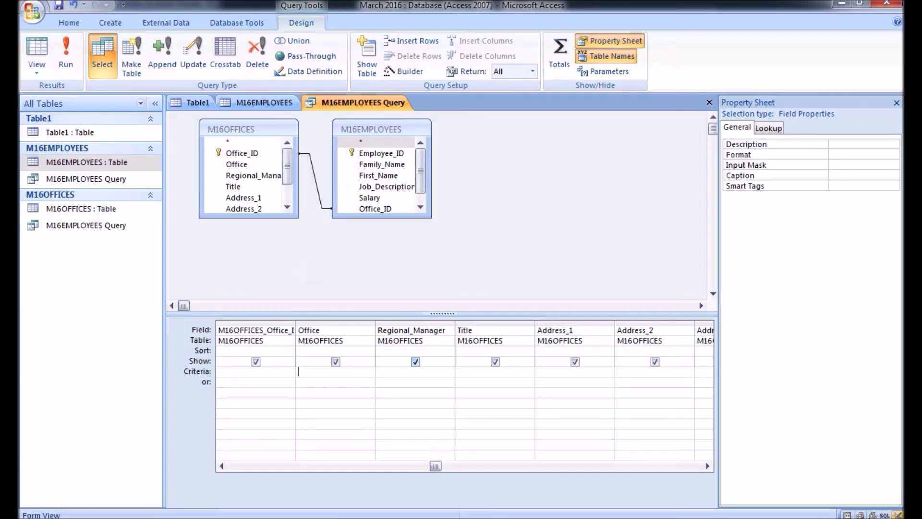
{"action": "key", "text": "ctrl+v"}
Close the property sheet, set the Contractor field's criterion to No and run the query.
{"action": "key", "text": "alt+Tab"}
{"action": "key", "text": "alt+Tab"}
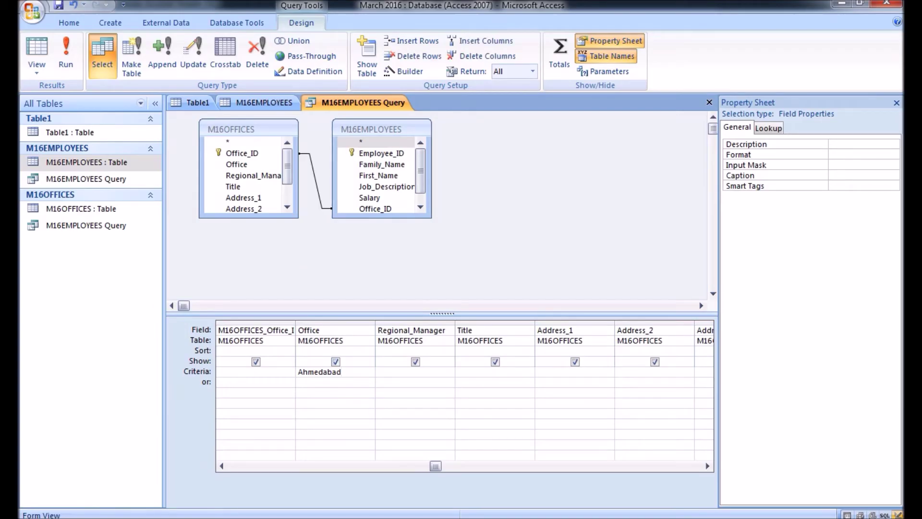
{"action": "left_click", "coordinate": [896, 102]}
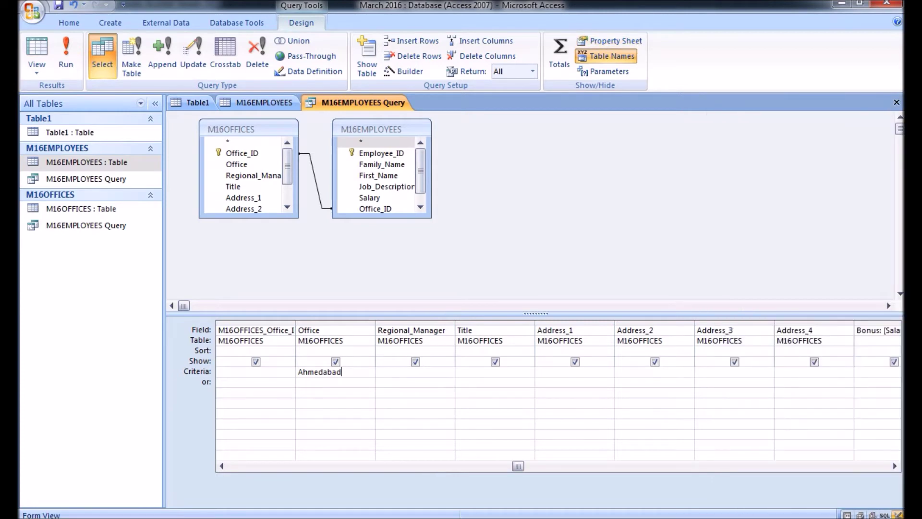
{"action": "left_click", "coordinate": [221, 466]}
{"action": "left_click", "coordinate": [255, 371]}
{"action": "type", "text": "No"}
{"action": "left_click", "coordinate": [66, 53]}
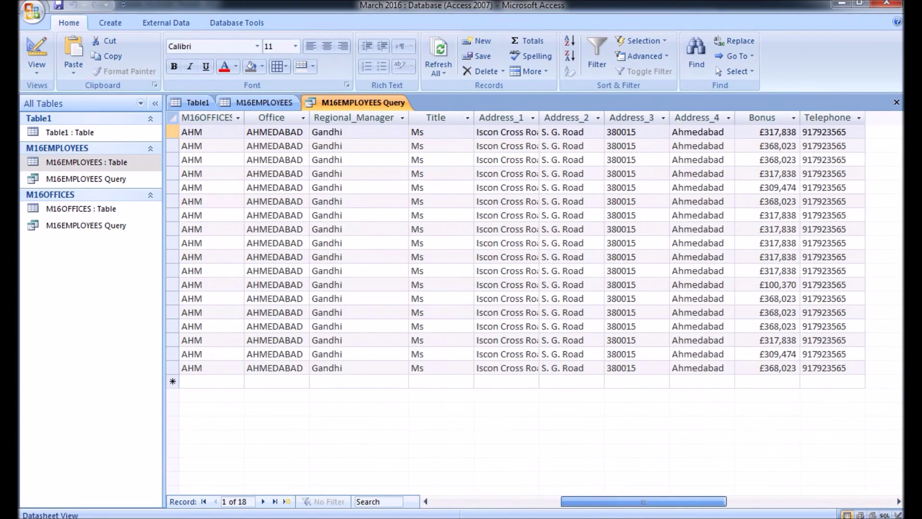
Start a Report Wizard report from M16EMPLOYEES Query with the fields Office, Telephone, Employee_ID, Family_Name, First_Name, Job_Description, Contractor, Salary and Bonus, in this order.
{"action": "key", "text": "alt+Tab"}
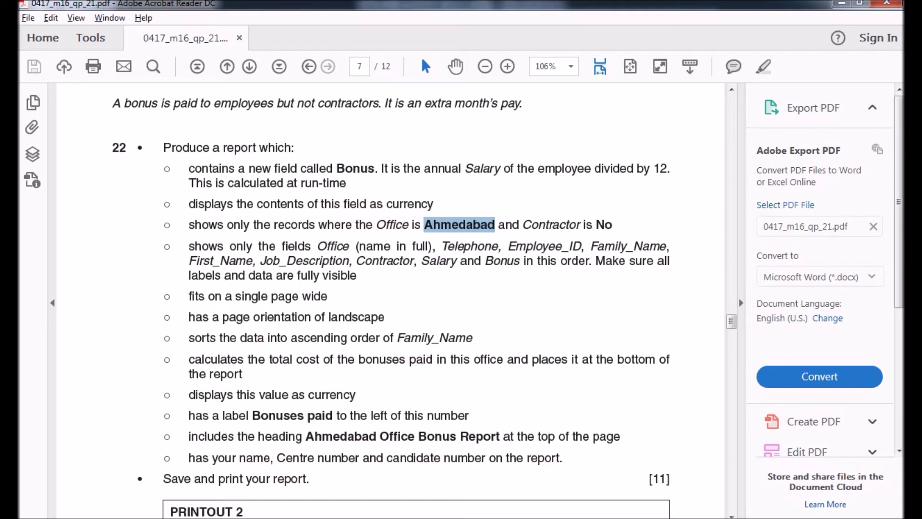
{"action": "key", "text": "alt+Tab"}
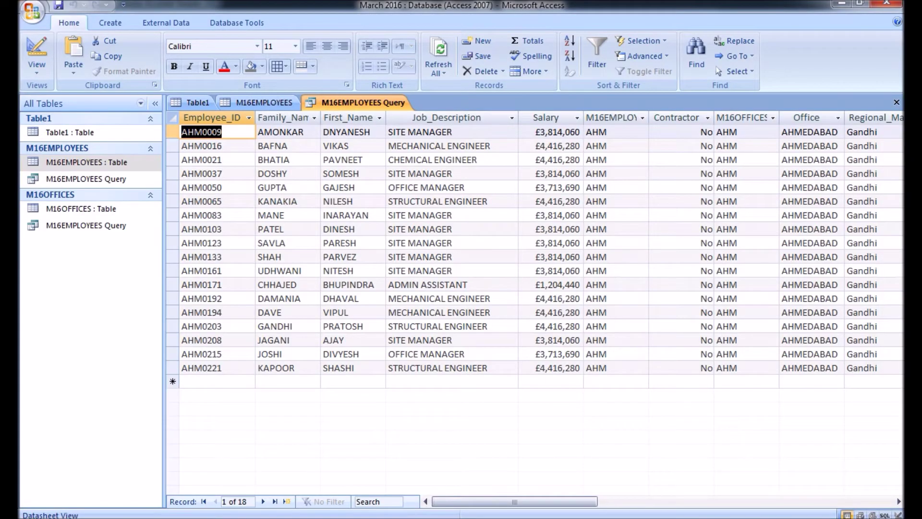
{"action": "left_click", "coordinate": [110, 22]}
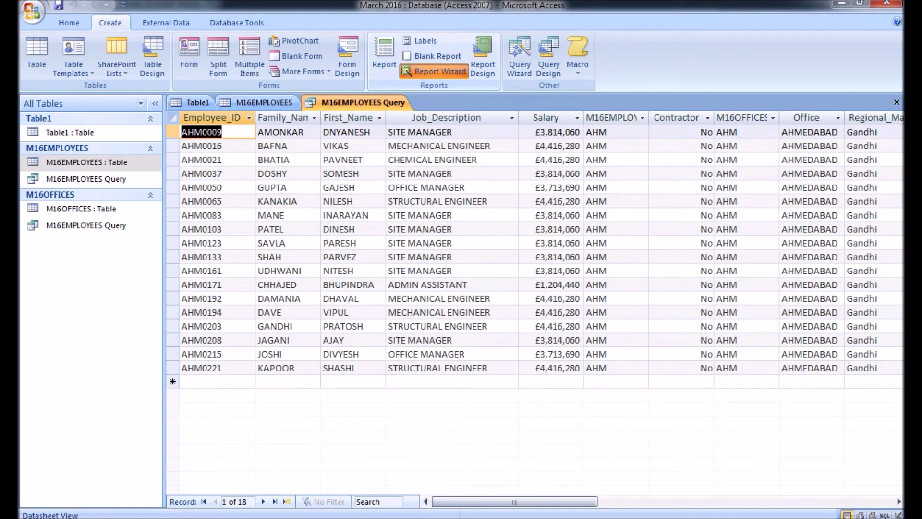
{"action": "left_click", "coordinate": [434, 71]}
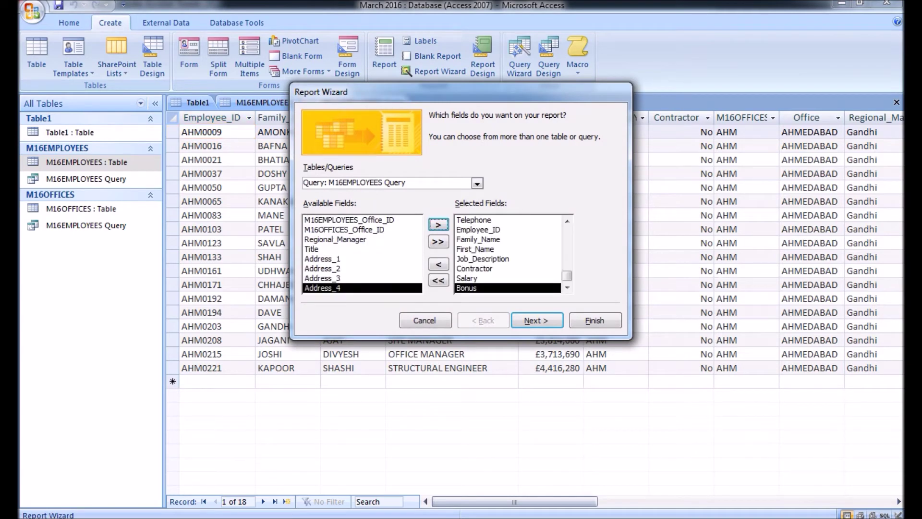
{"action": "left_click_drag", "start_coordinate": [567, 275], "coordinate": [566, 232]}
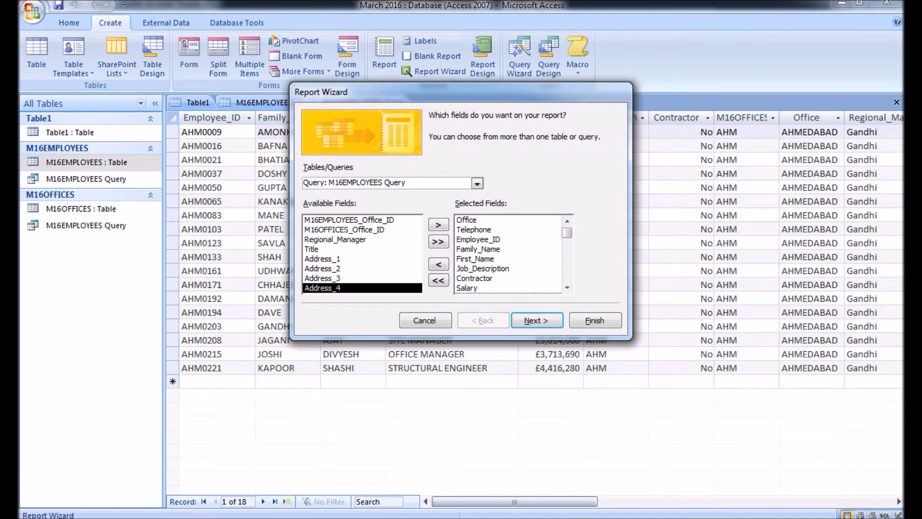
{"action": "left_click", "coordinate": [567, 288]}
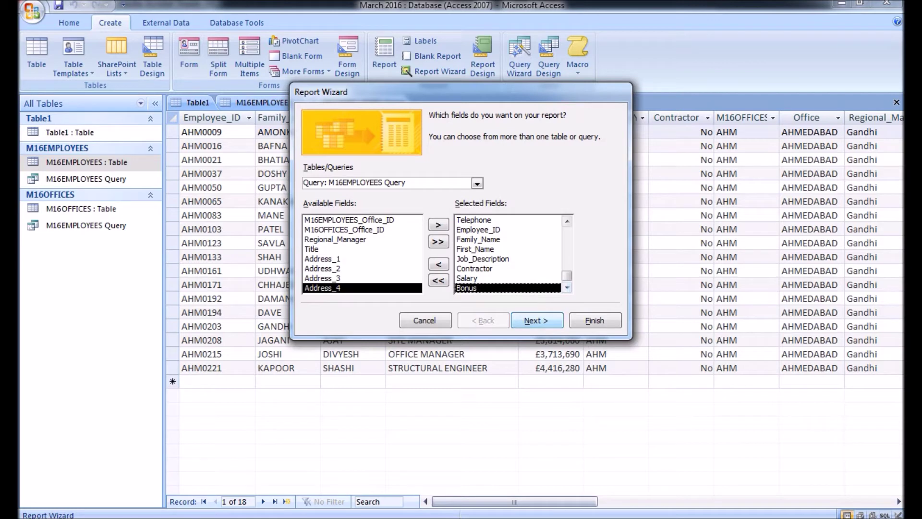
{"action": "left_click", "coordinate": [536, 320]}
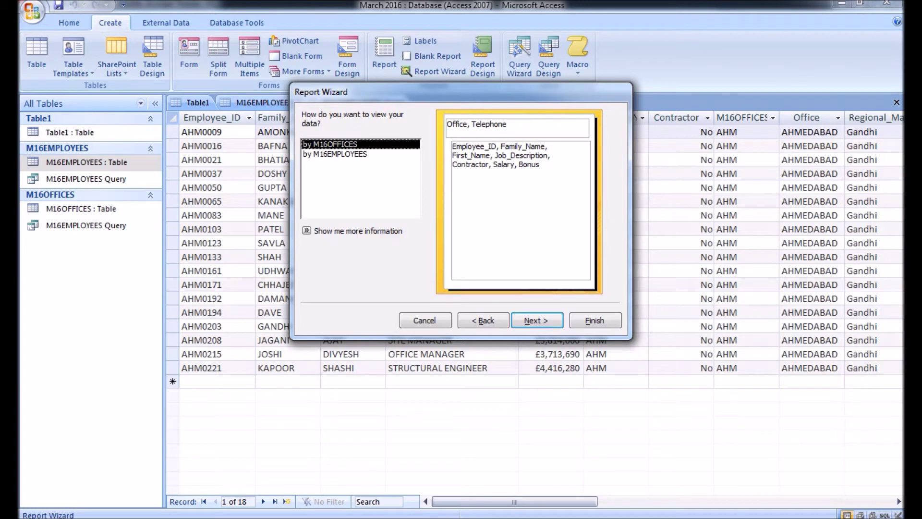
Sort the report by Family_Name in ascending order and set its page orientation to landscape.
{"action": "left_click", "coordinate": [536, 321]}
{"action": "left_click", "coordinate": [537, 321]}
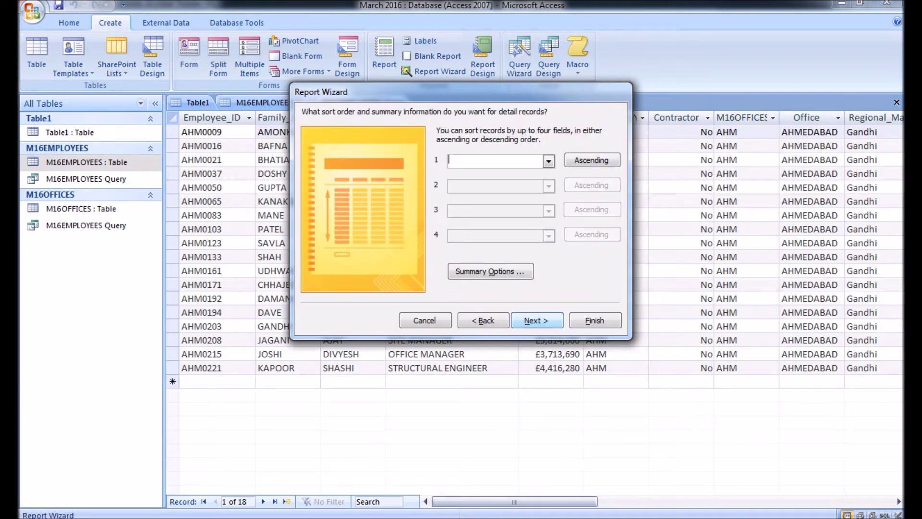
{"action": "key", "text": "alt+Tab"}
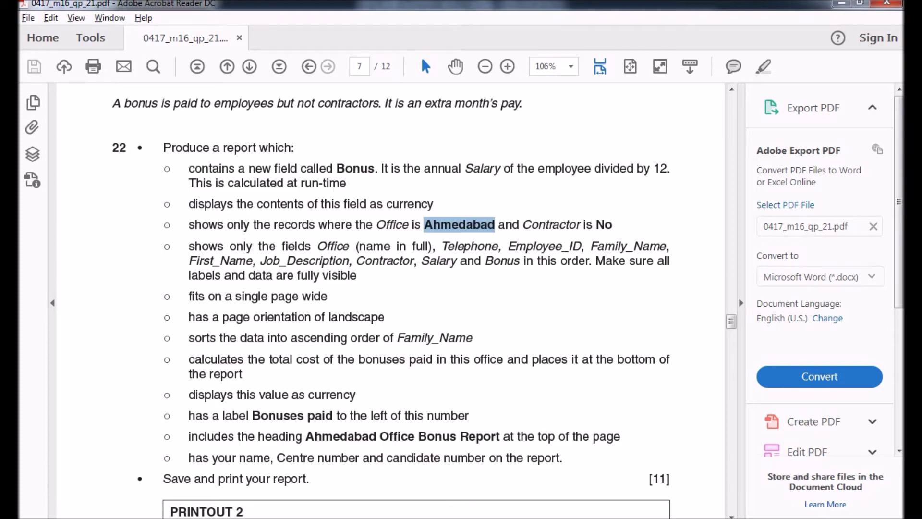
{"action": "key", "text": "alt+Tab"}
{"action": "left_click", "coordinate": [548, 161]}
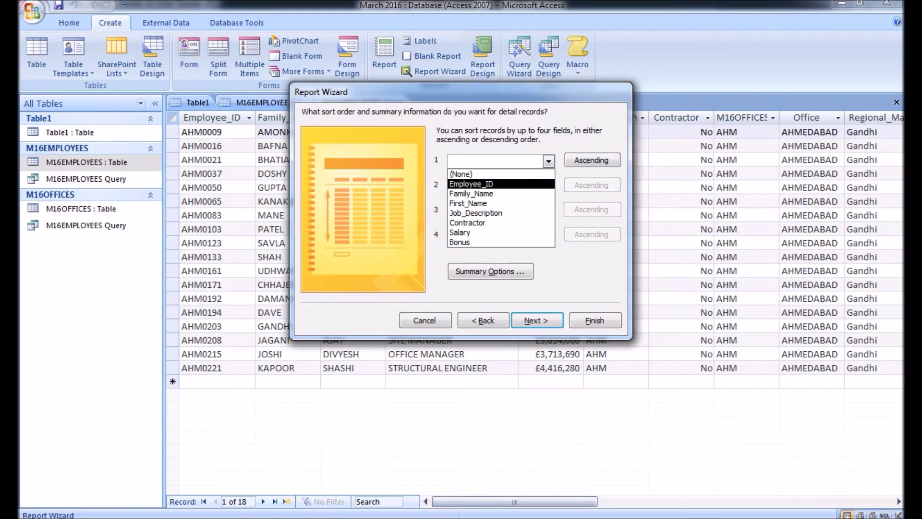
{"action": "left_click", "coordinate": [494, 194]}
{"action": "left_click", "coordinate": [536, 320]}
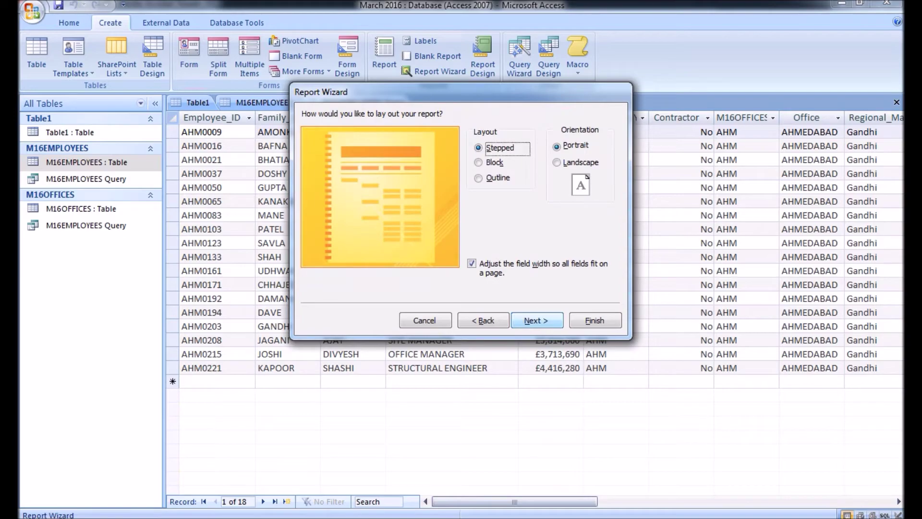
{"action": "left_click", "coordinate": [585, 168]}
{"action": "left_click", "coordinate": [536, 320]}
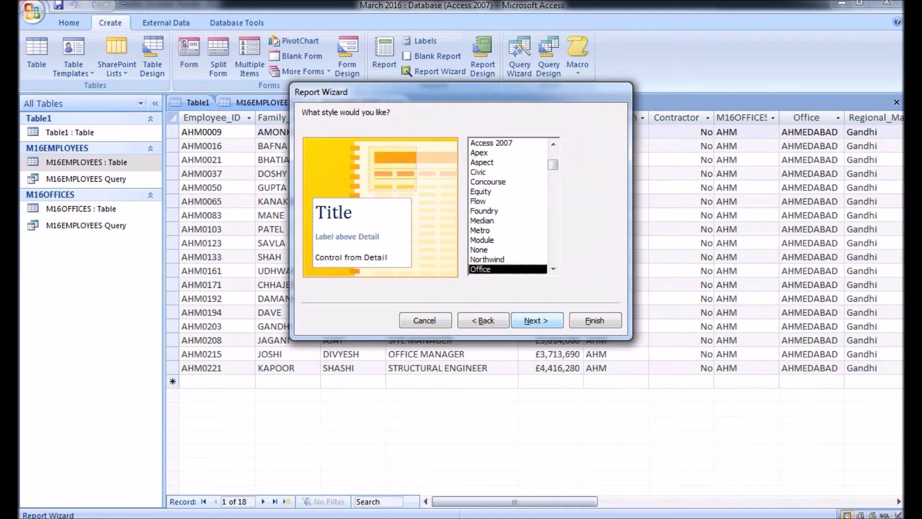
Finish the report with the Office style and the title Ahmedabad Office Bonus Report, copied from the exam paper.
{"action": "key", "text": "alt+Tab"}
{"action": "scroll", "coordinate": [424, 307], "scroll_direction": "down", "scroll_amount": 1}
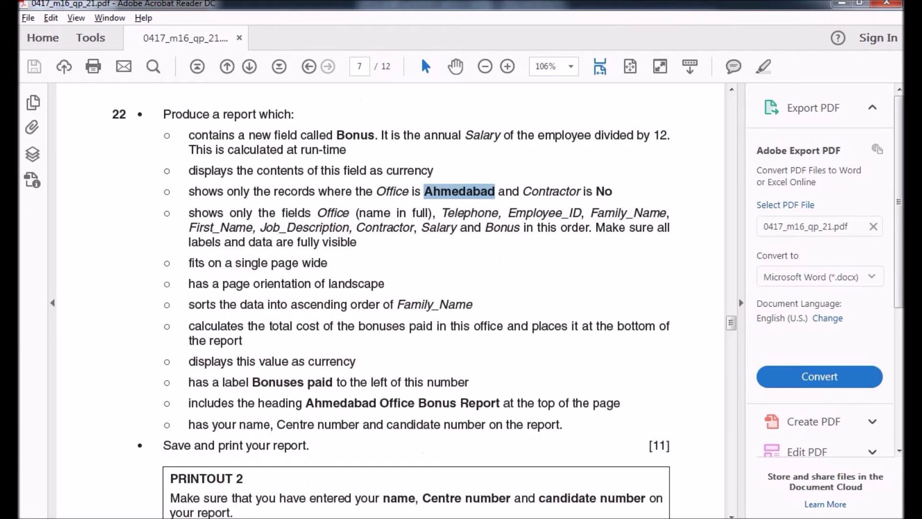
{"action": "scroll", "coordinate": [424, 308], "scroll_direction": "down", "scroll_amount": 1}
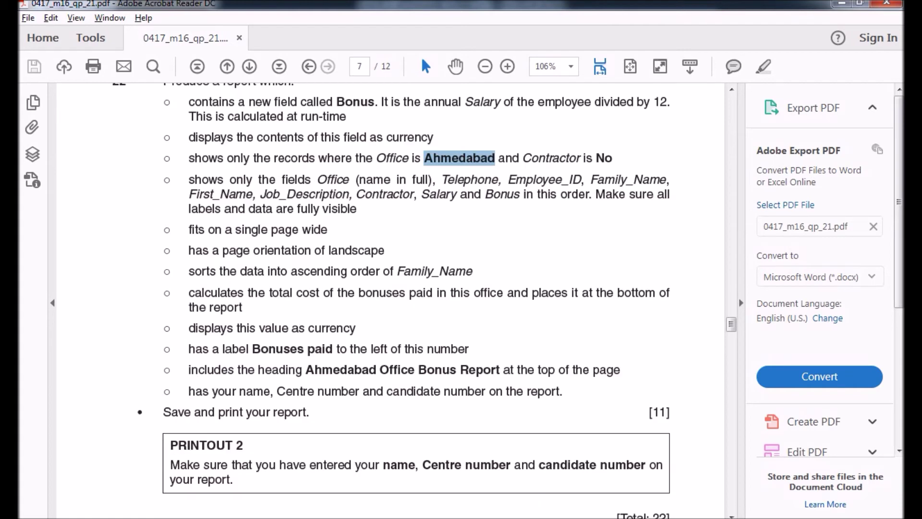
{"action": "left_click_drag", "start_coordinate": [501, 369], "coordinate": [305, 370]}
{"action": "key", "text": "ctrl+c"}
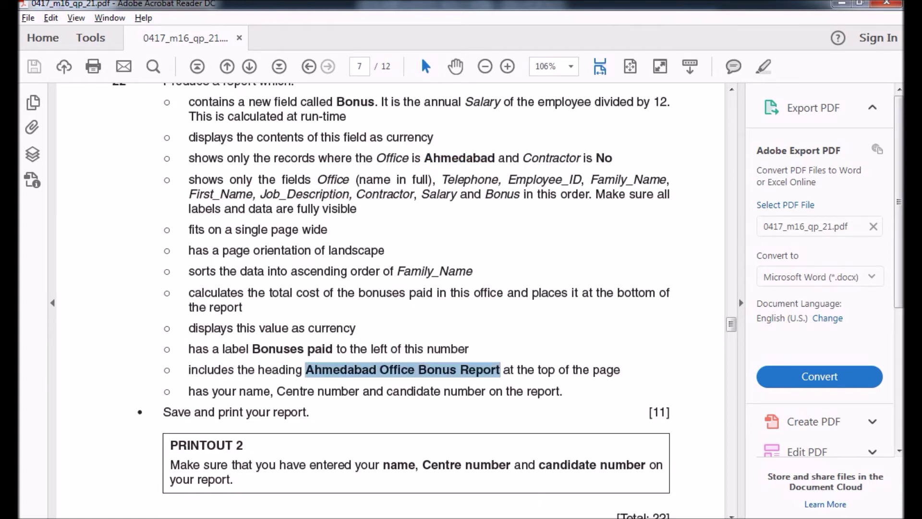
{"action": "key", "text": "alt+Tab"}
{"action": "left_click", "coordinate": [536, 320]}
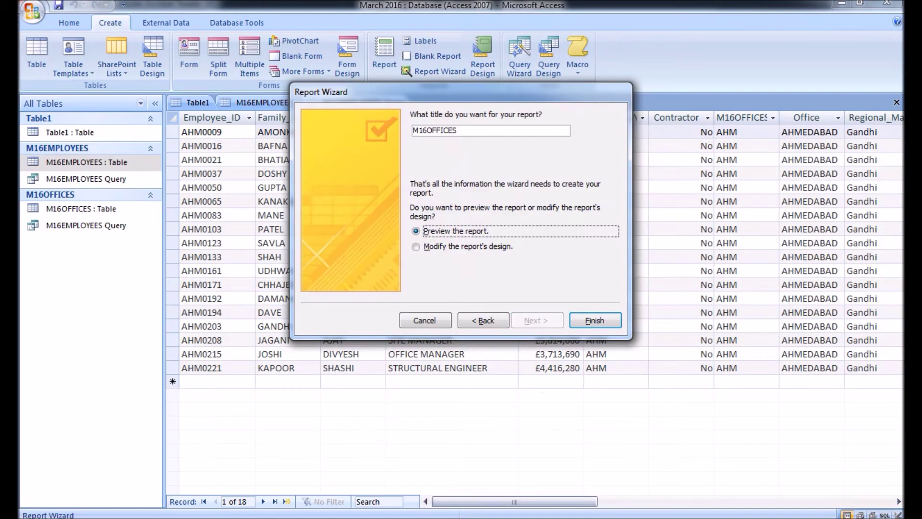
{"action": "key", "text": "shift+Tab"}
{"action": "key", "text": "Delete"}
{"action": "key", "text": "ctrl+v"}
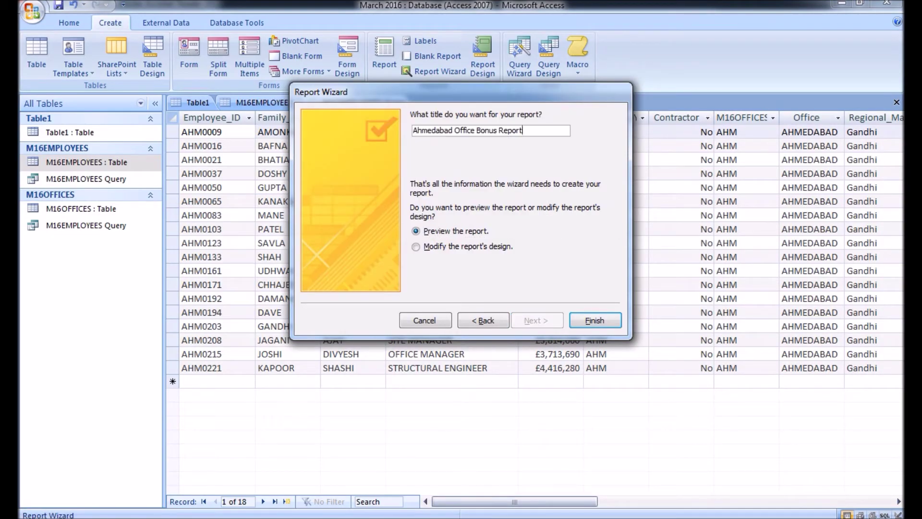
{"action": "key", "text": "Return"}
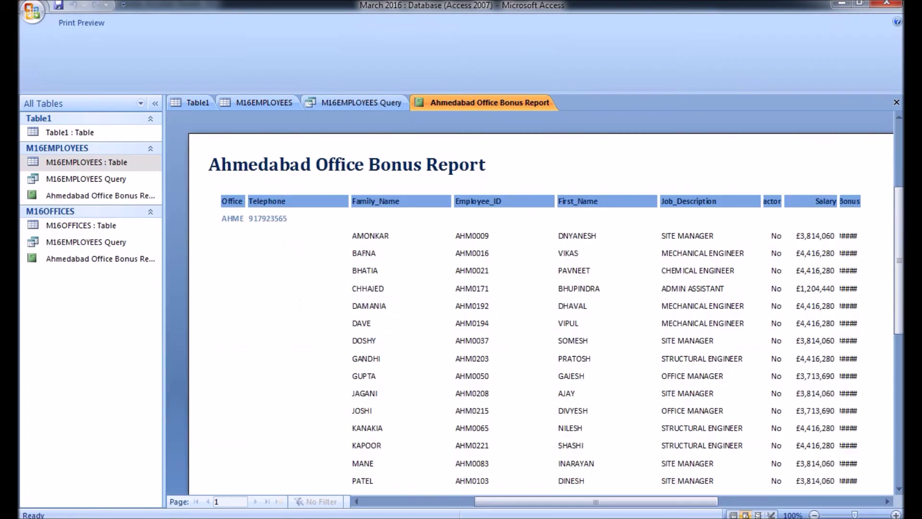
Switch the Ahmedabad Office Bonus Report to Layout view and select the Office column heading.
{"action": "right_click", "coordinate": [510, 103]}
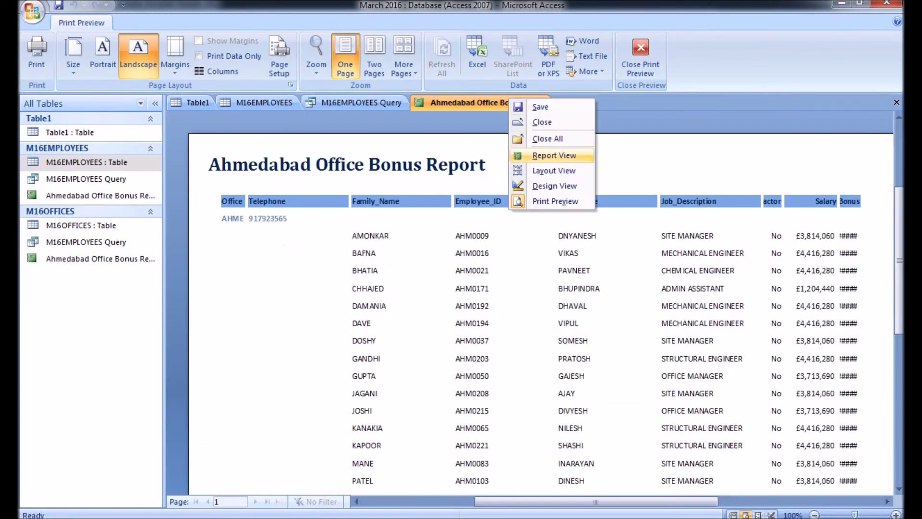
{"action": "left_click", "coordinate": [554, 171]}
{"action": "left_click", "coordinate": [209, 178]}
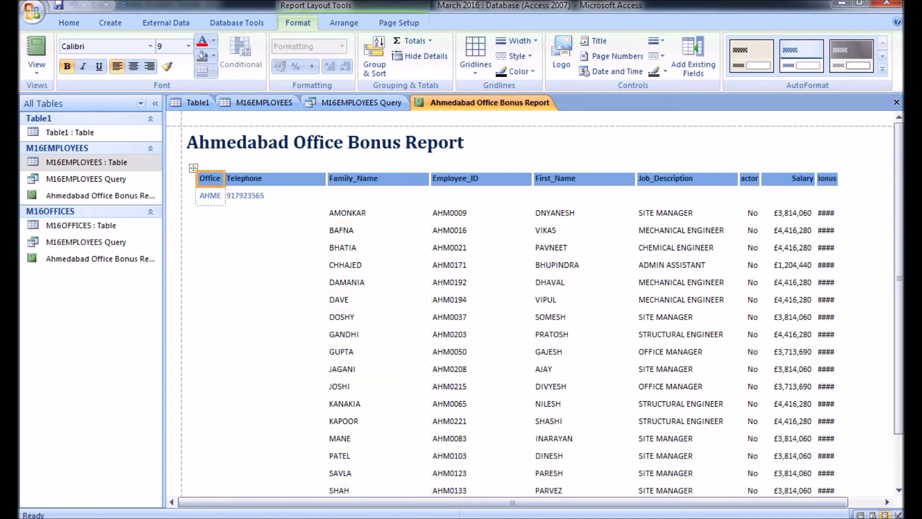
{"action": "left_click", "coordinate": [343, 22]}
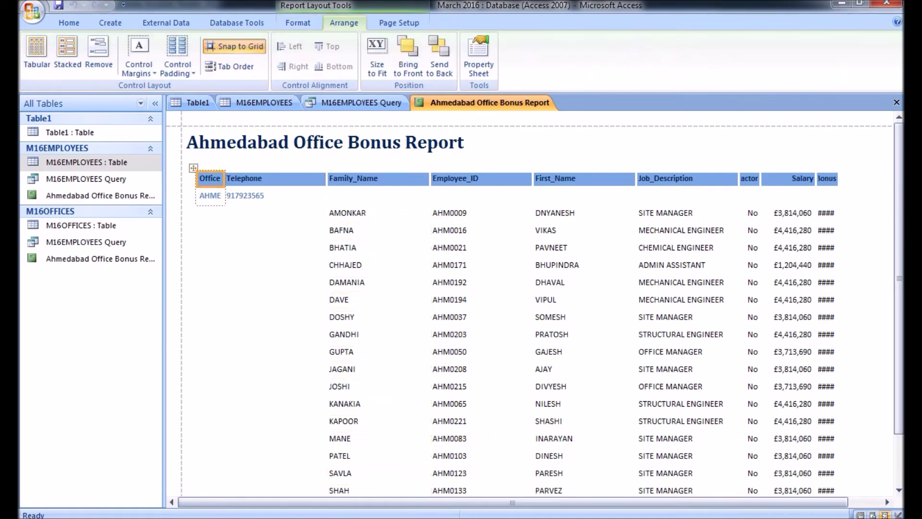
{"action": "left_click", "coordinate": [398, 22]}
{"action": "left_click", "coordinate": [298, 22]}
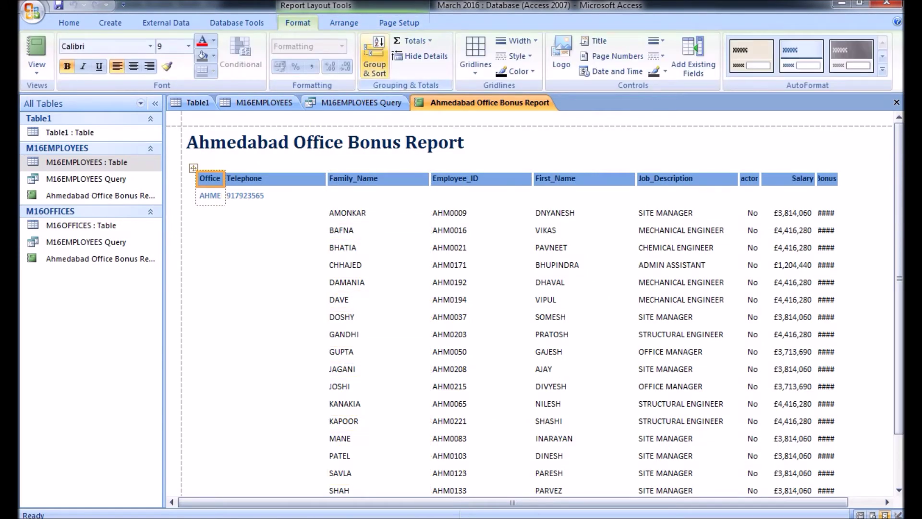
Remove the Office_ID grouping and the Family_Name sort from the report.
{"action": "left_click", "coordinate": [374, 57]}
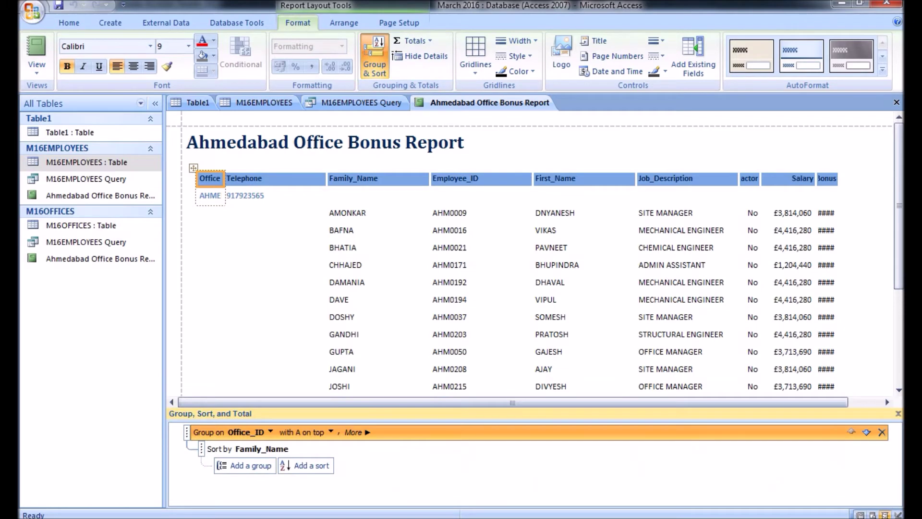
{"action": "left_click", "coordinate": [882, 432]}
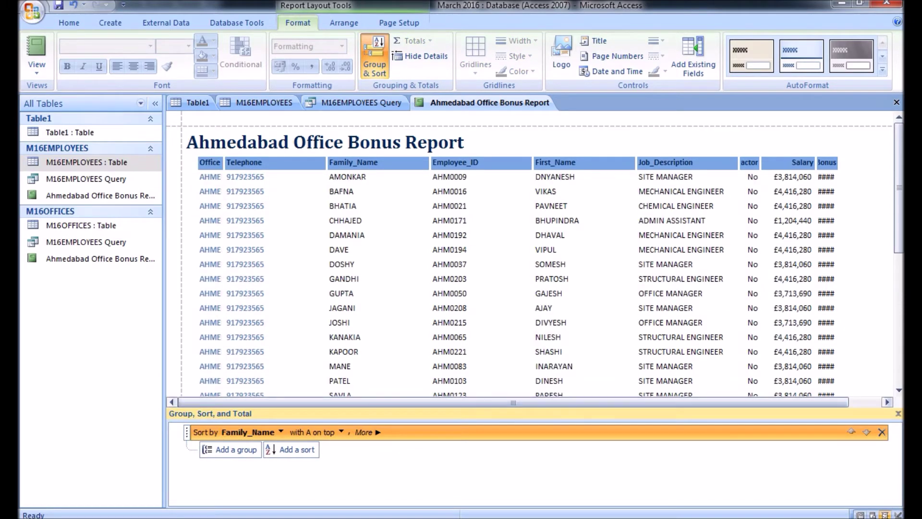
{"action": "left_click", "coordinate": [881, 432]}
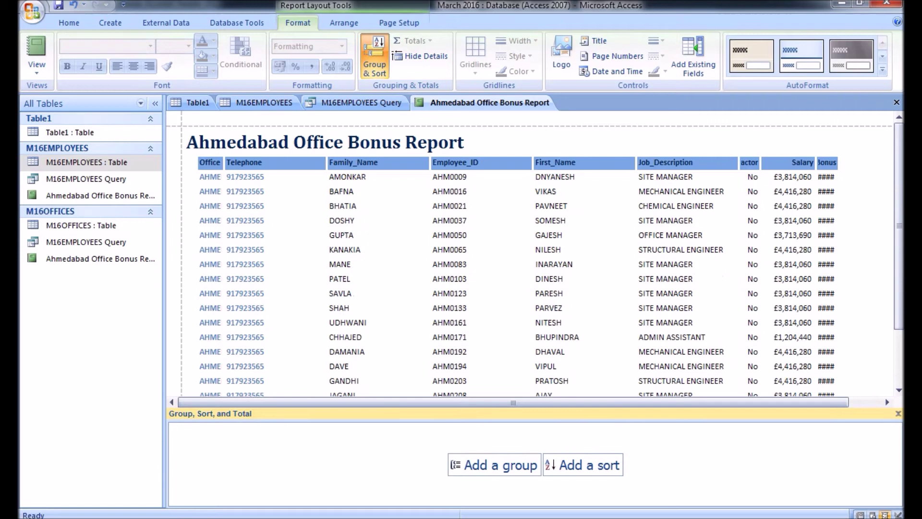
{"action": "left_click", "coordinate": [898, 413]}
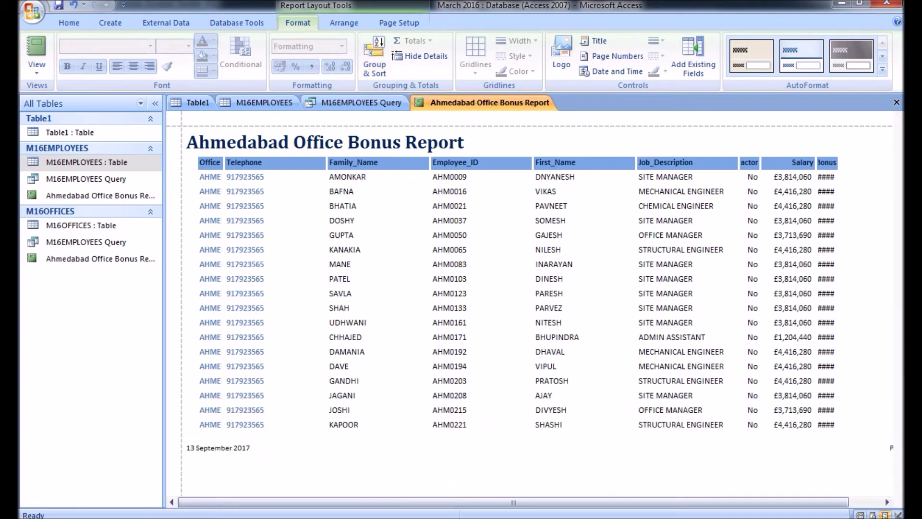
Widen the report's Office column to fit the full office names and narrow the Telephone column to fit its numbers.
{"action": "left_click", "coordinate": [210, 163]}
{"action": "left_click_drag", "start_coordinate": [222, 163], "coordinate": [255, 162]}
{"action": "left_click", "coordinate": [306, 162]}
{"action": "left_click_drag", "start_coordinate": [357, 163], "coordinate": [306, 163]}
{"action": "left_click", "coordinate": [358, 162]}
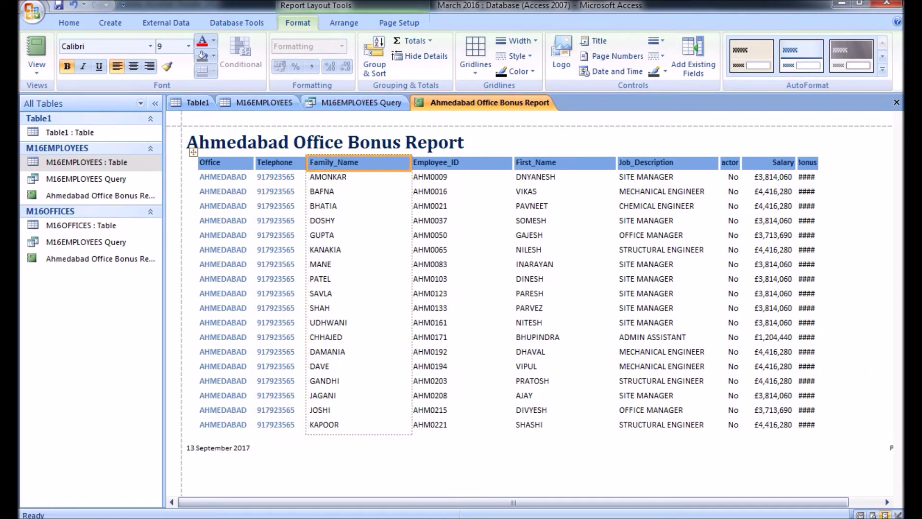
Narrow the report's Family_Name column and widen the Bonus and Contractor columns so their headings and values show in full.
{"action": "left_click_drag", "start_coordinate": [411, 177], "coordinate": [379, 176]}
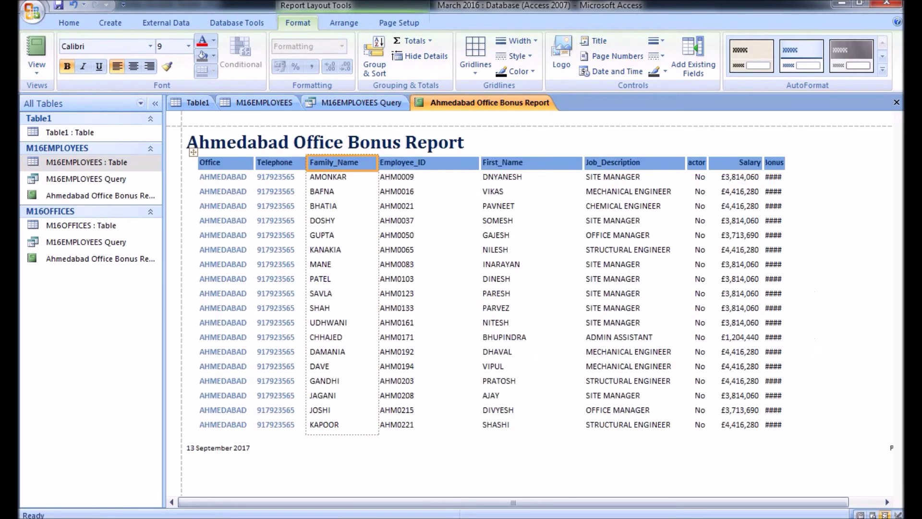
{"action": "left_click", "coordinate": [774, 162]}
{"action": "left_click_drag", "start_coordinate": [785, 176], "coordinate": [824, 177]}
{"action": "left_click", "coordinate": [696, 162]}
{"action": "left_click_drag", "start_coordinate": [710, 176], "coordinate": [736, 177]}
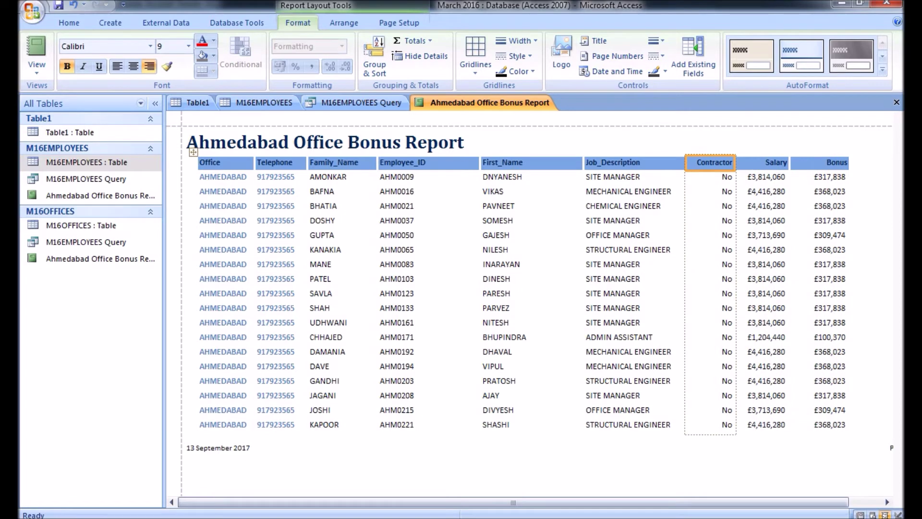
Delete the date from the footer of the Ahmedabad Office Bonus Report.
{"action": "left_click", "coordinate": [218, 447]}
{"action": "key", "text": "Delete"}
{"action": "left_click_drag", "start_coordinate": [512, 502], "coordinate": [546, 502]}
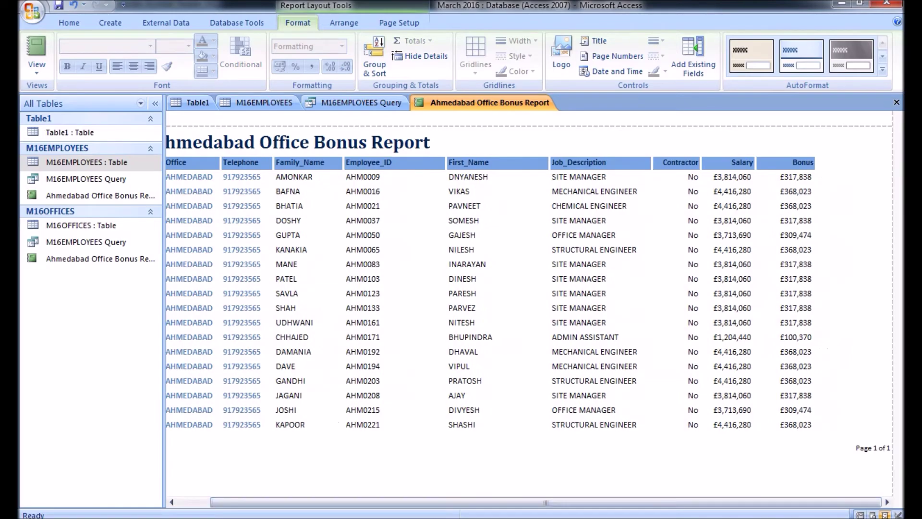
Check the total requirement in the exam paper and add a sum total beneath the report's Bonus column.
{"action": "key", "text": "alt+Tab"}
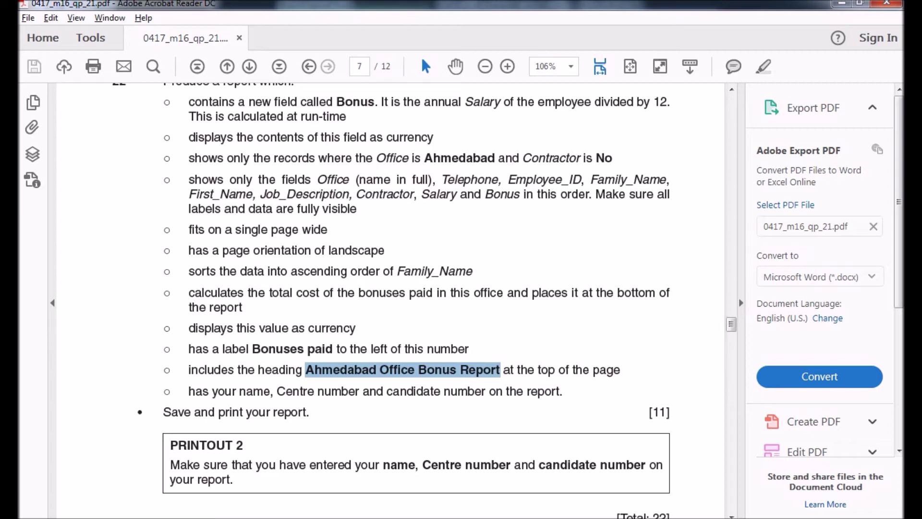
{"action": "left_click_drag", "start_coordinate": [269, 292], "coordinate": [334, 292]}
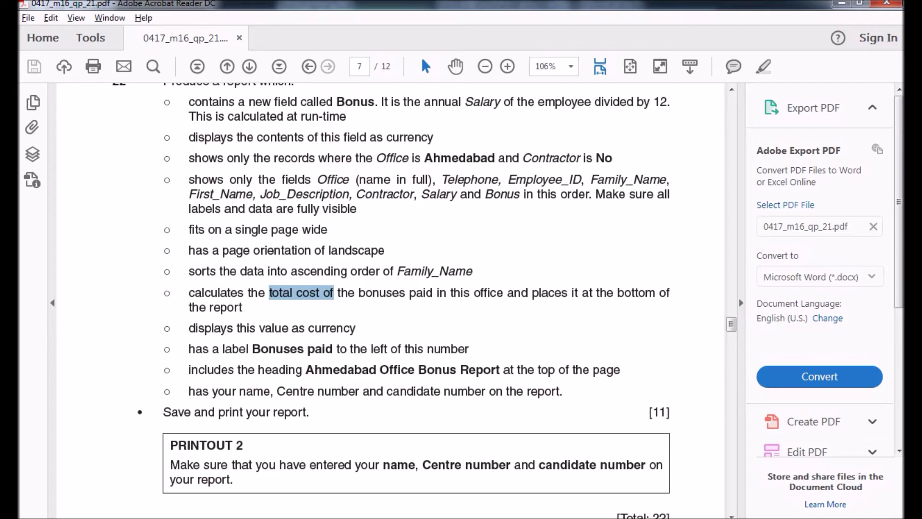
{"action": "key", "text": "alt+Tab"}
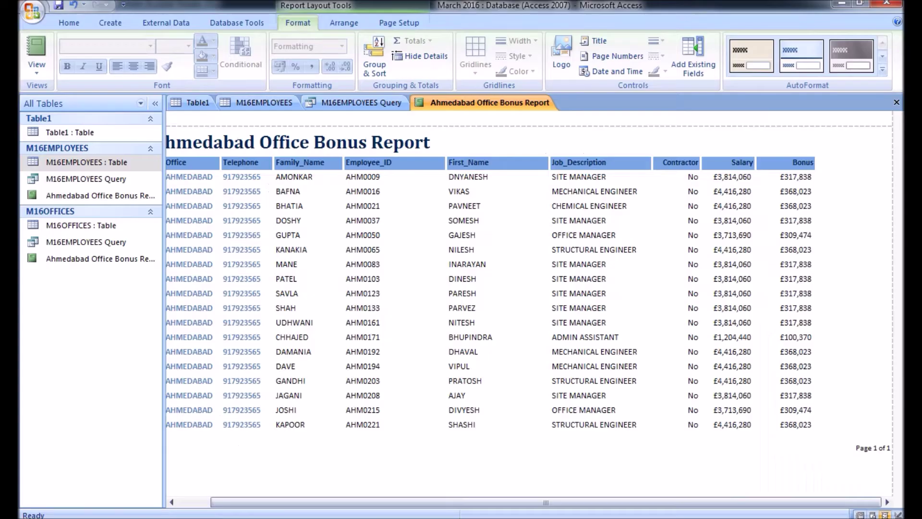
{"action": "right_click", "coordinate": [797, 249]}
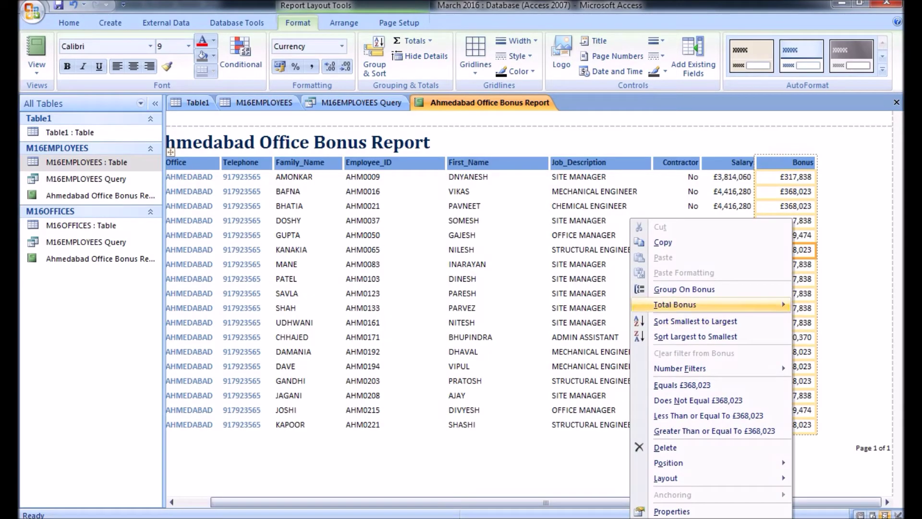
{"action": "mouse_move", "coordinate": [675, 305]}
{"action": "left_click", "coordinate": [825, 305]}
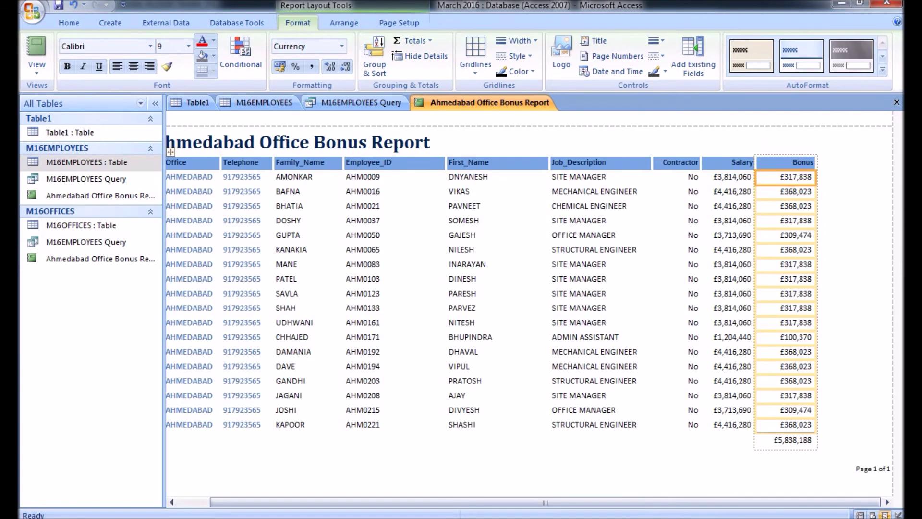
Add a caption beside the Bonus total and change its text to Bonuses paid, as worded in the exam paper.
{"action": "left_click", "coordinate": [793, 440]}
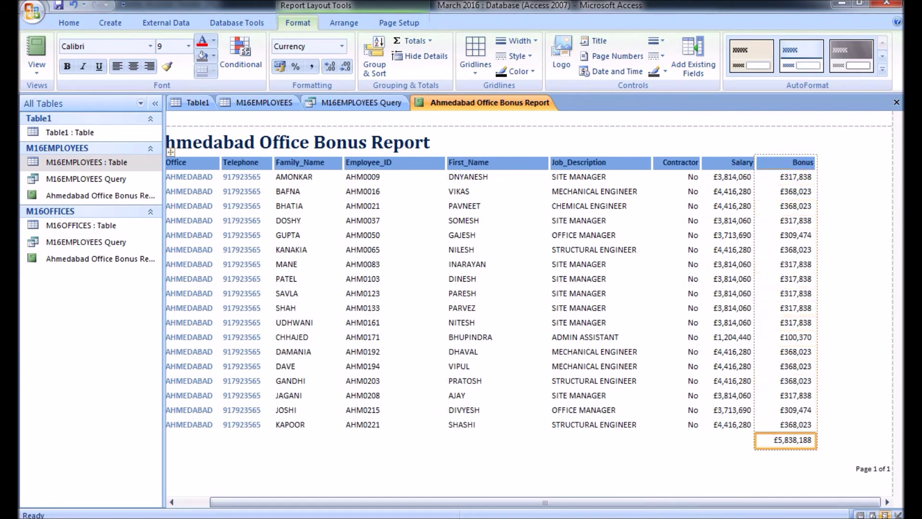
{"action": "right_click", "coordinate": [792, 440]}
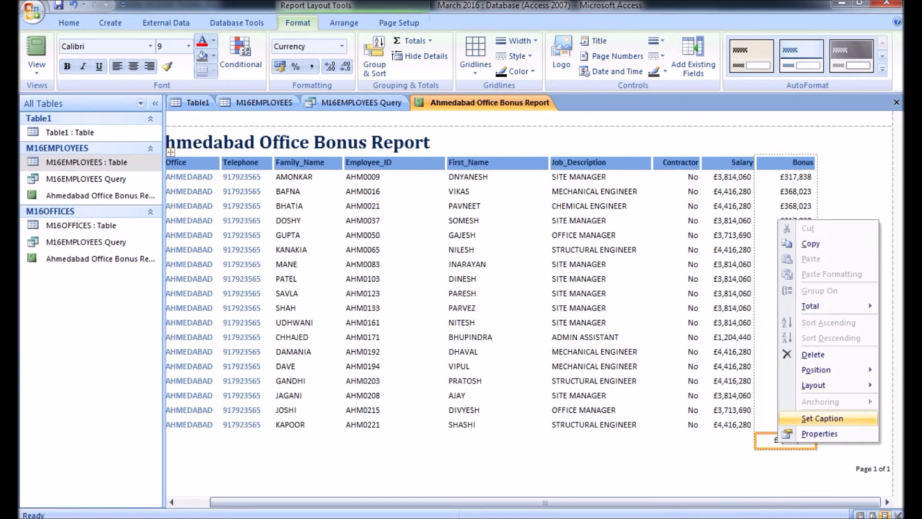
{"action": "left_click", "coordinate": [822, 418]}
{"action": "left_click", "coordinate": [740, 440]}
{"action": "key", "text": "alt+Tab"}
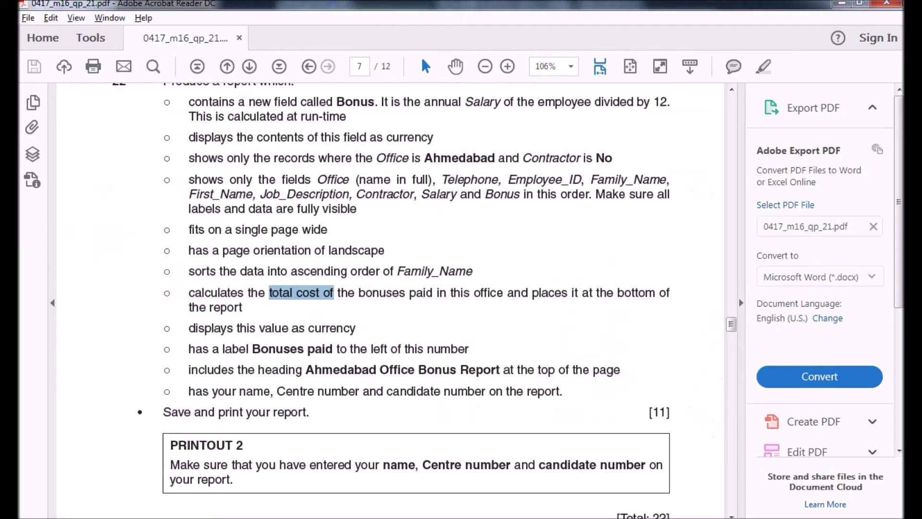
{"action": "left_click_drag", "start_coordinate": [333, 348], "coordinate": [252, 348]}
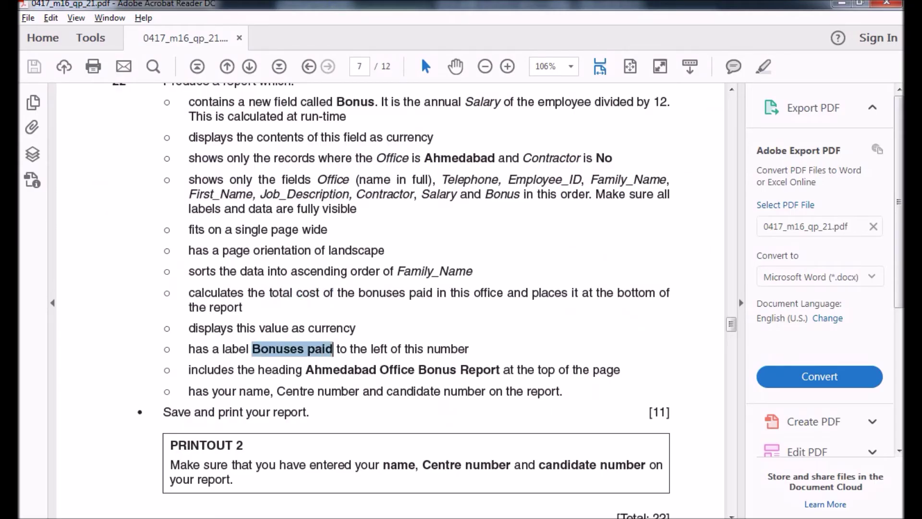
{"action": "key", "text": "alt+Tab"}
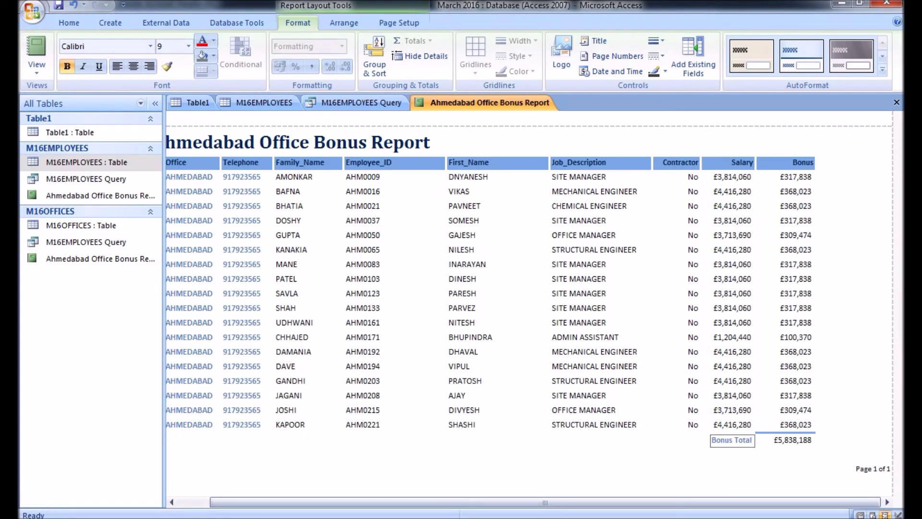
{"action": "left_click_drag", "start_coordinate": [752, 440], "coordinate": [712, 440]}
{"action": "type", "text": "Bonuses paid"}
Switch the report to Design view and delete the page number control from the page footer.
{"action": "right_click", "coordinate": [503, 98]}
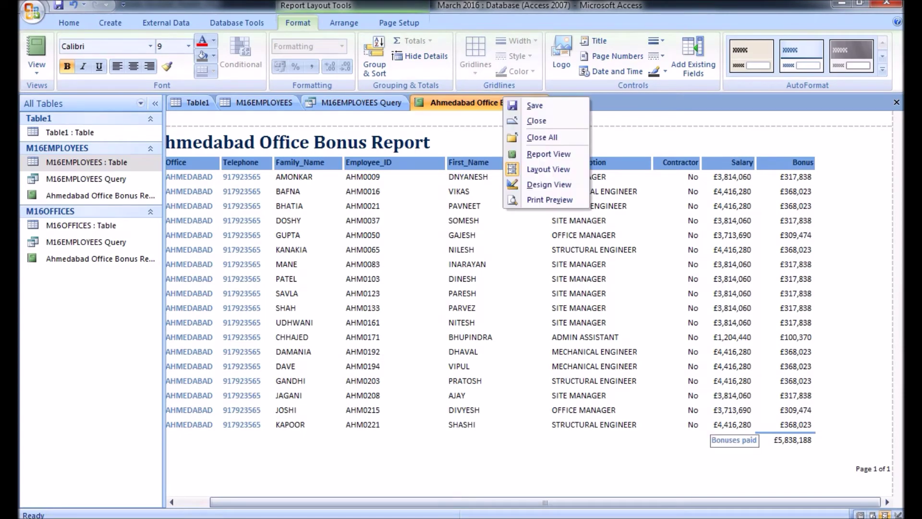
{"action": "left_click", "coordinate": [538, 184]}
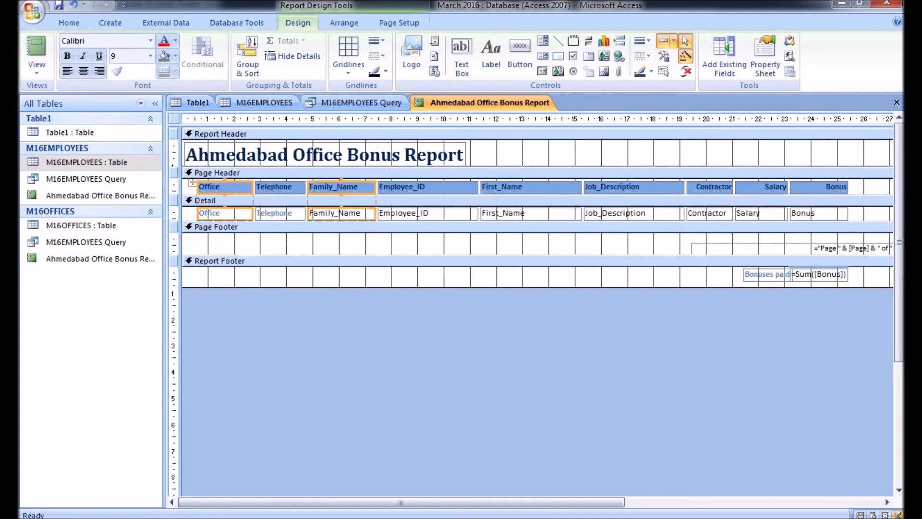
{"action": "left_click", "coordinate": [807, 247]}
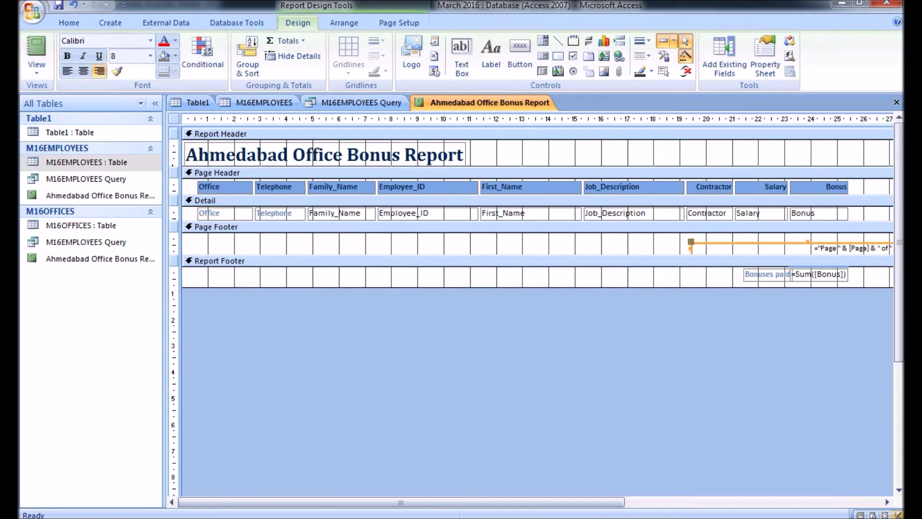
{"action": "key", "text": "Delete"}
Add a label in the page footer containing the candidate's name, Centre number and candidate number, as the exam paper requires.
{"action": "key", "text": "alt+Tab"}
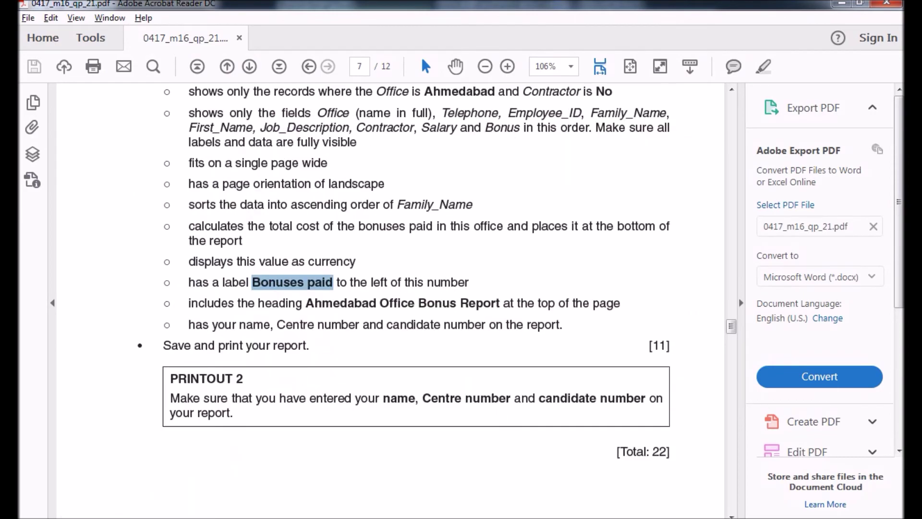
{"action": "key", "text": "alt+Tab"}
{"action": "left_click", "coordinate": [491, 56]}
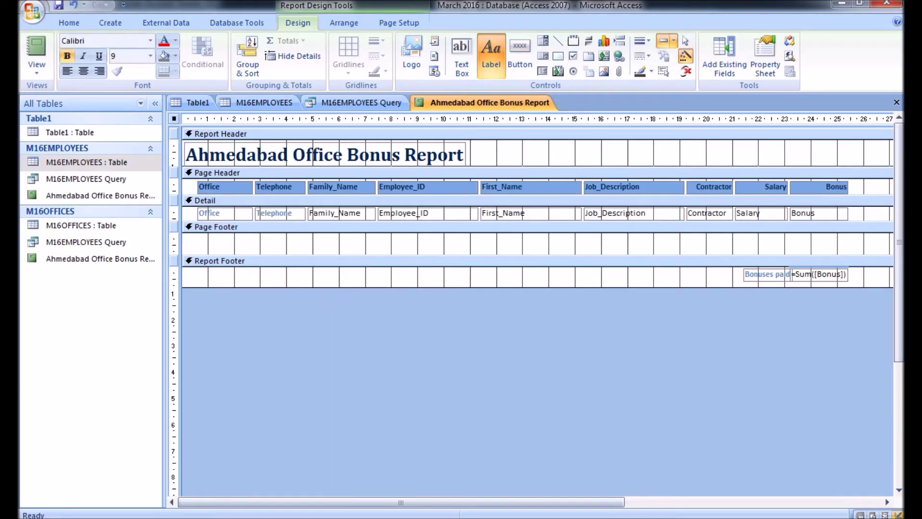
{"action": "left_click_drag", "start_coordinate": [197, 236], "coordinate": [320, 249]}
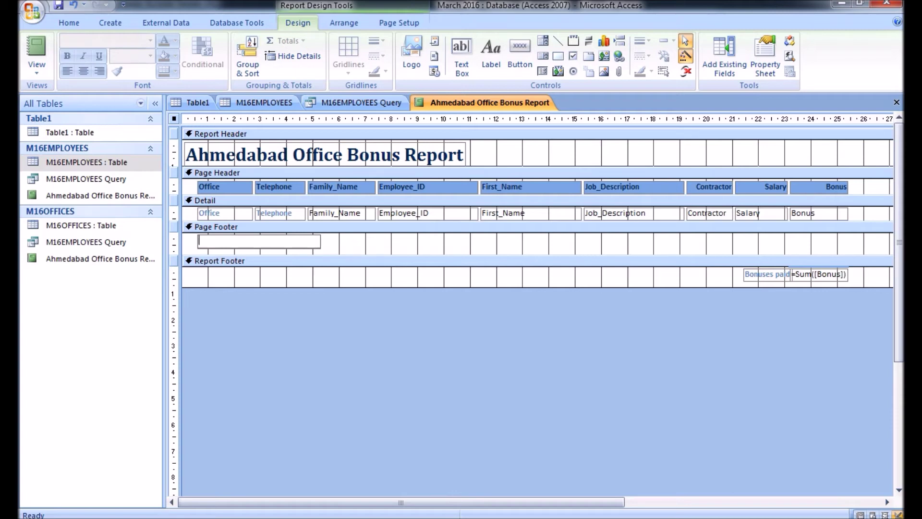
{"action": "type", "text": "name."}
{"action": "type", "text": "/123/eg123"}
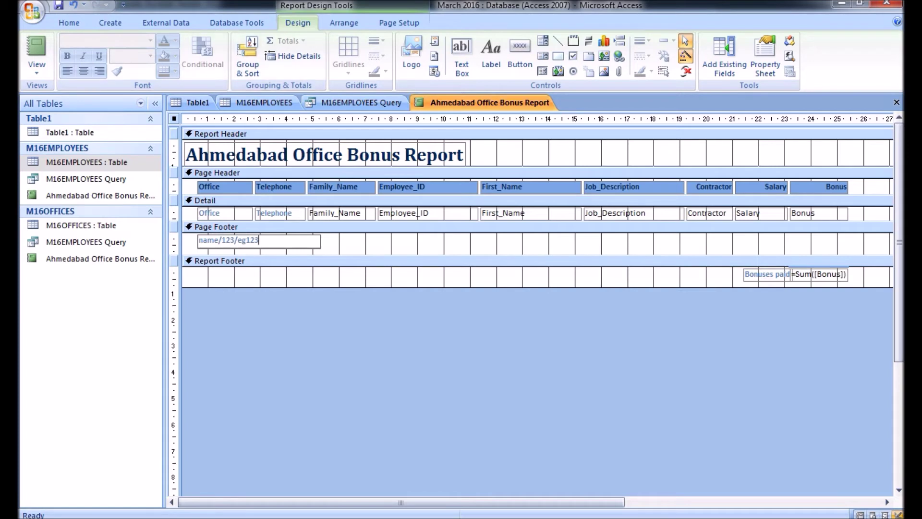
Choose the paper size for the landscape report.
{"action": "left_click", "coordinate": [398, 22]}
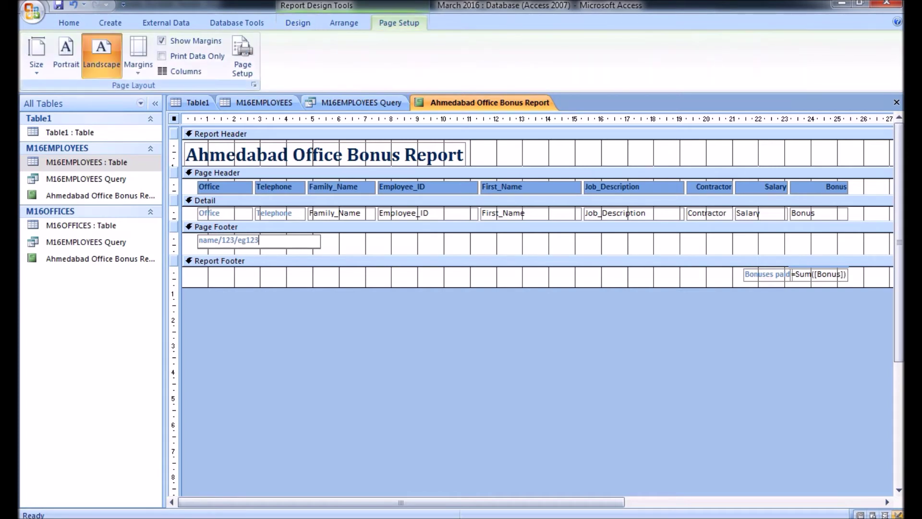
{"action": "left_click", "coordinate": [36, 55]}
{"action": "left_click", "coordinate": [79, 184]}
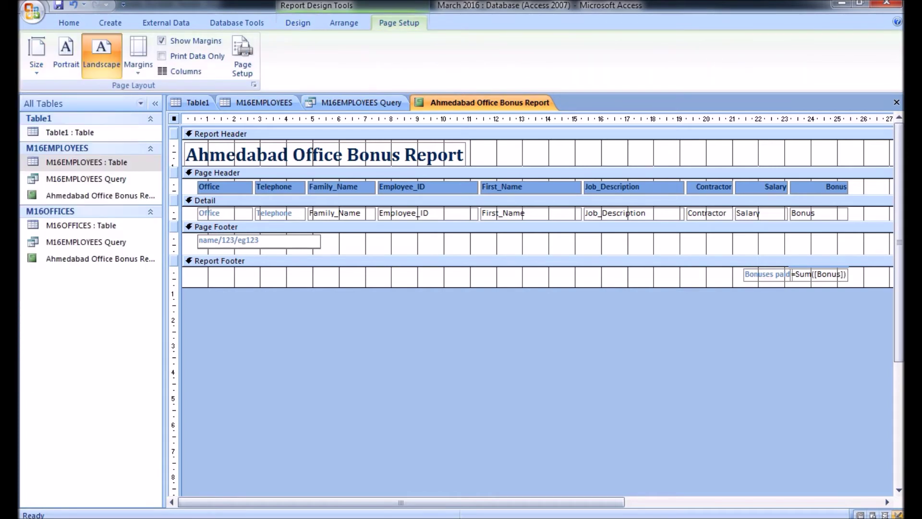
Read task 23 on database labels in the exam paper and open the M16EMPLOYEES Query in Design view.
{"action": "key", "text": "alt+Tab"}
{"action": "scroll", "coordinate": [391, 298], "scroll_direction": "down", "scroll_amount": 6}
{"action": "scroll", "coordinate": [390, 297], "scroll_direction": "down", "scroll_amount": 5}
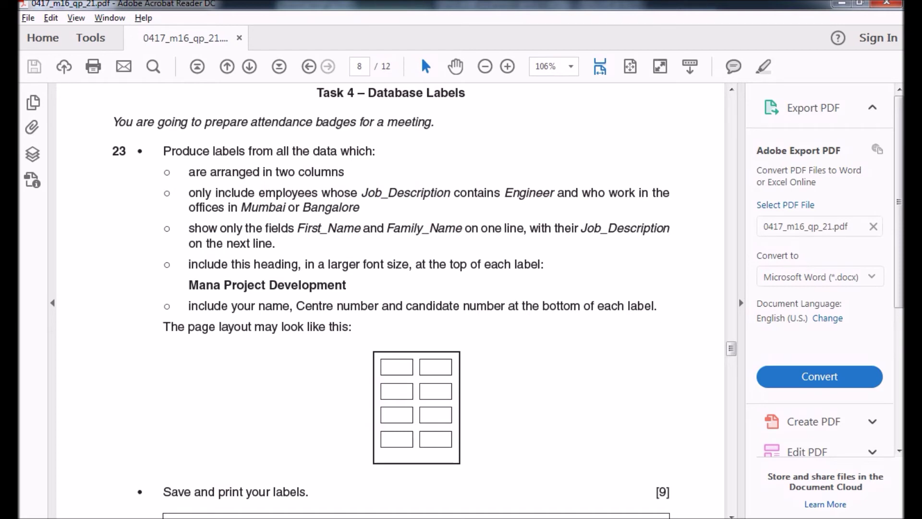
{"action": "key", "text": "alt+Tab"}
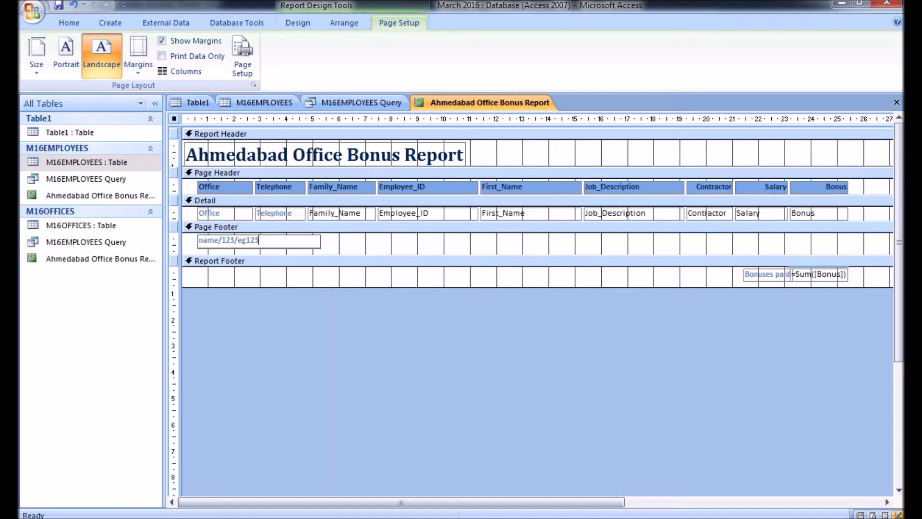
{"action": "left_click", "coordinate": [68, 22]}
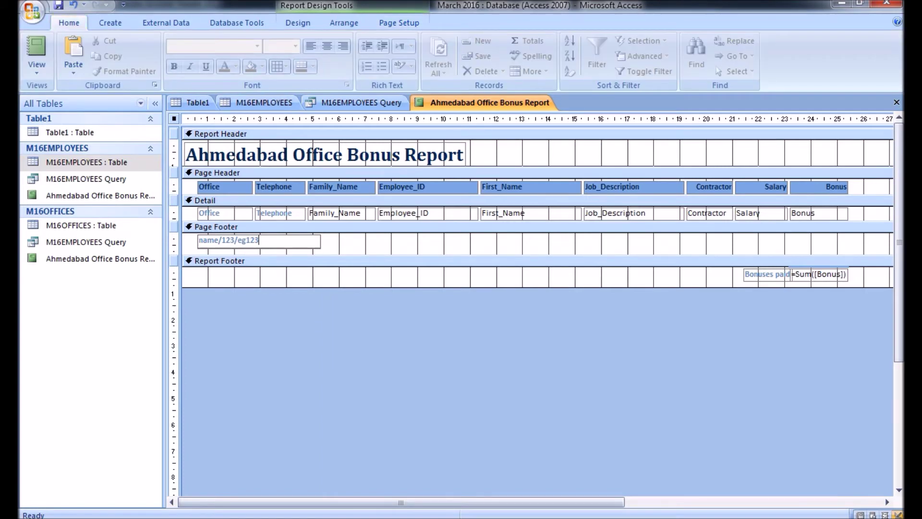
{"action": "left_click", "coordinate": [361, 103]}
{"action": "right_click", "coordinate": [365, 102]}
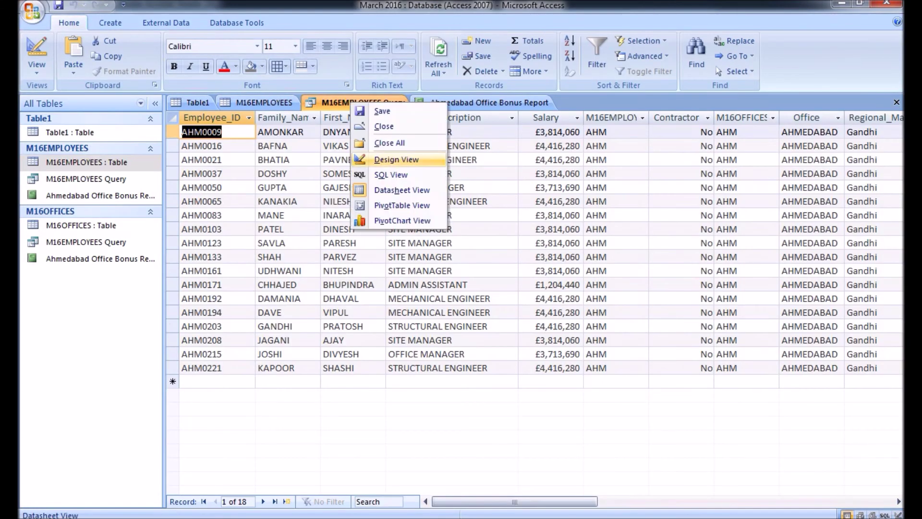
{"action": "left_click", "coordinate": [387, 158]}
Clear the Office and Contractor criteria from the query.
{"action": "left_click_drag", "start_coordinate": [426, 371], "coordinate": [379, 372]}
{"action": "key", "text": "Delete"}
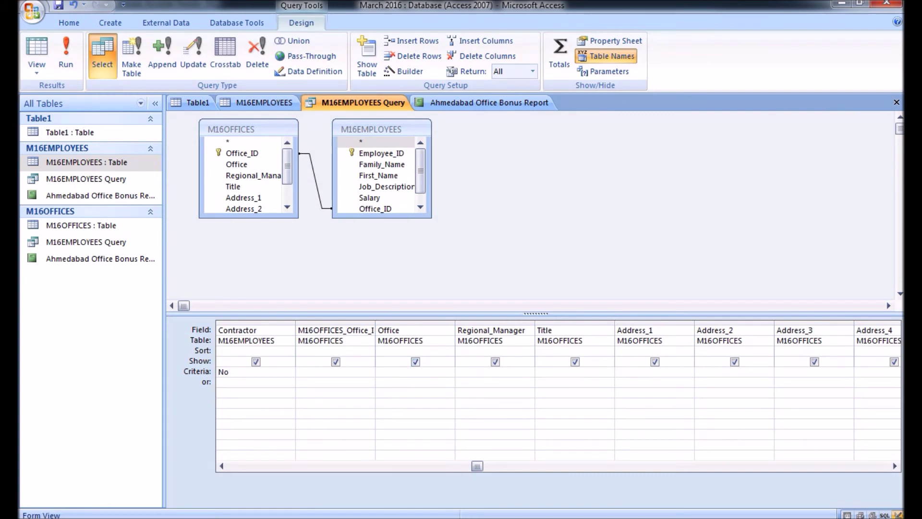
{"action": "key", "text": "BackSpace"}
{"action": "key", "text": "BackSpace"}
Set the Job_Description criterion to *Engineer*, copying the word Engineer from the exam paper.
{"action": "left_click_drag", "start_coordinate": [477, 465], "coordinate": [234, 465]}
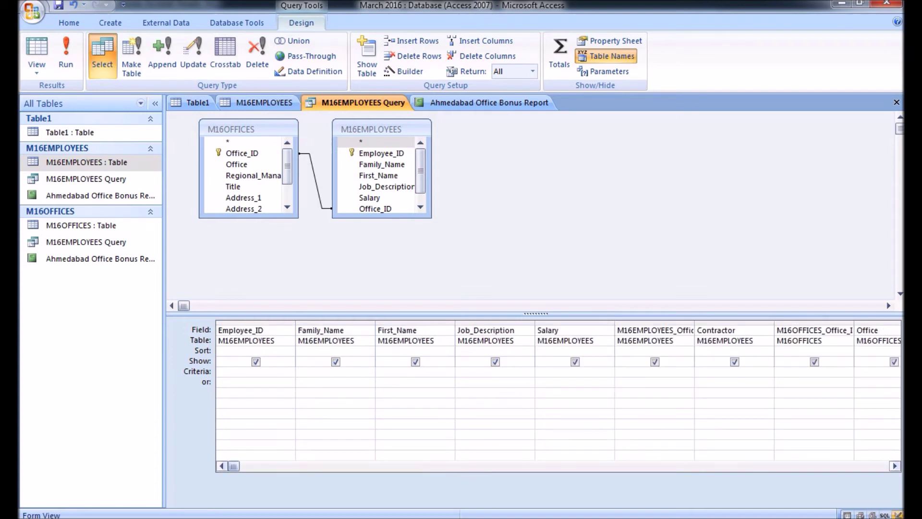
{"action": "left_click", "coordinate": [459, 372]}
{"action": "type", "text": "*Eng"}
{"action": "key", "text": "BackSpace"}
{"action": "key", "text": "BackSpace"}
{"action": "key", "text": "BackSpace"}
{"action": "key", "text": "alt+Tab"}
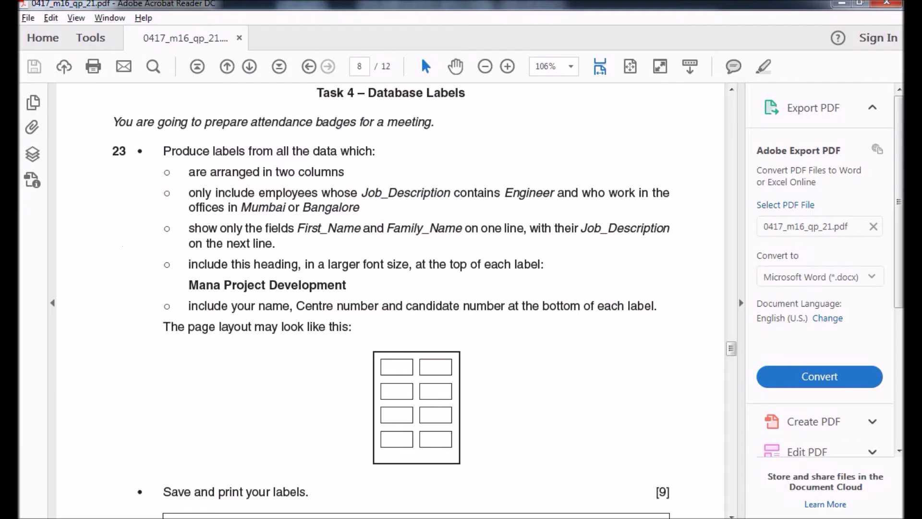
{"action": "left_click_drag", "start_coordinate": [554, 192], "coordinate": [504, 192]}
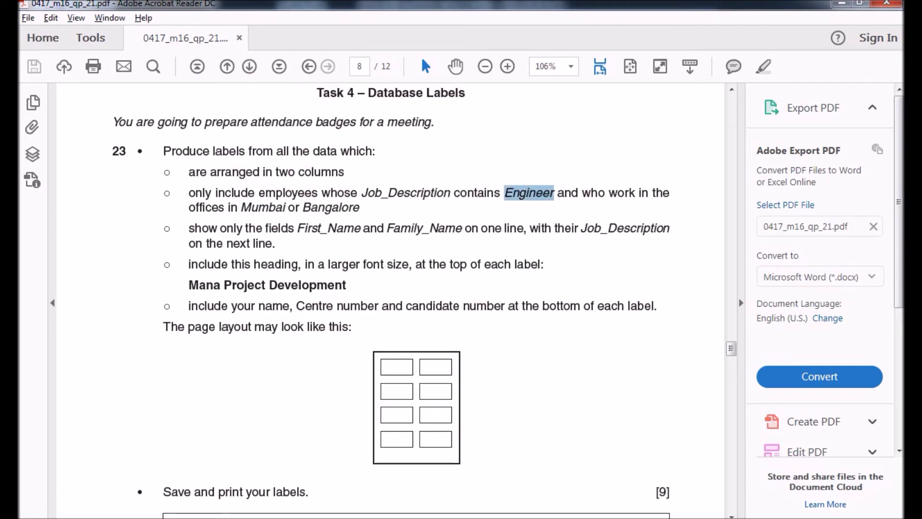
{"action": "key", "text": "ctrl+c"}
{"action": "key", "text": "alt+Tab"}
{"action": "key", "text": "ctrl+v"}
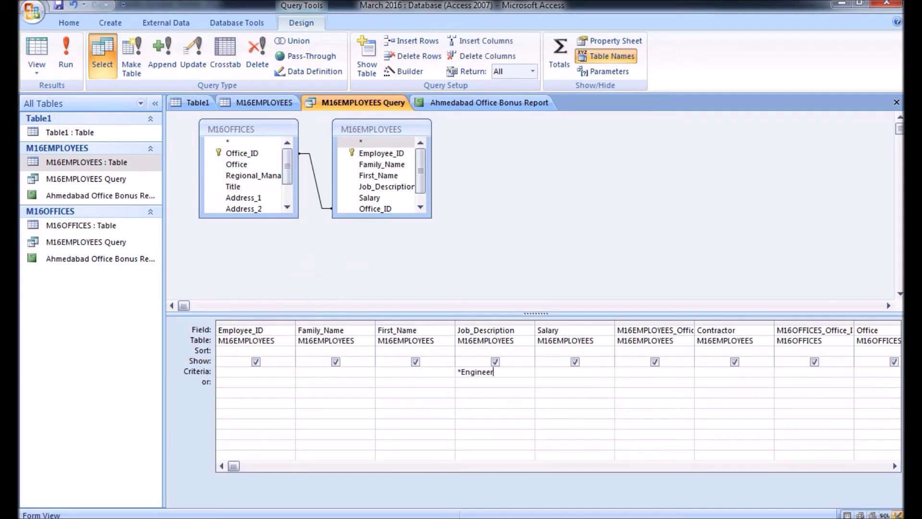
{"action": "type", "text": "*"}
Set the query's Office criterion to Mumbai or Bangalore and check it against task 23 in the exam paper.
{"action": "key", "text": "alt+Tab"}
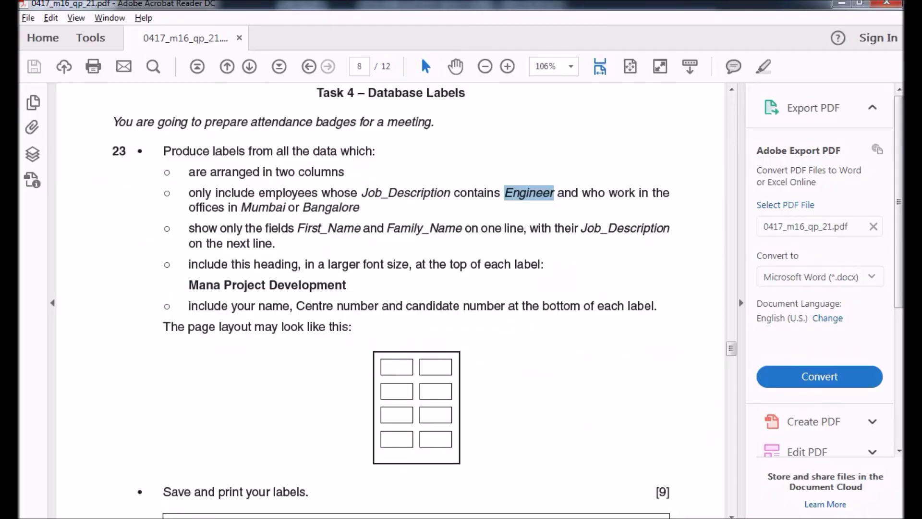
{"action": "key", "text": "alt+Tab"}
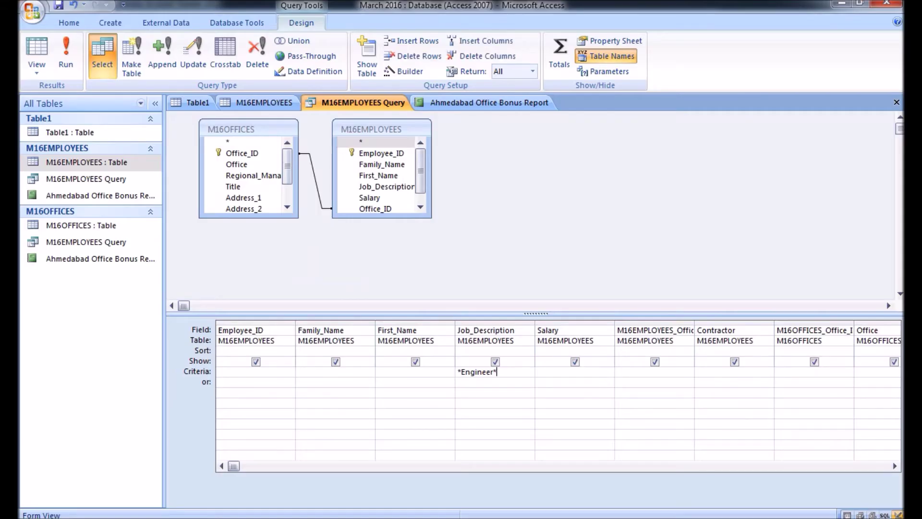
{"action": "left_click", "coordinate": [894, 465]}
{"action": "left_click", "coordinate": [894, 465]}
{"action": "left_click", "coordinate": [733, 371]}
{"action": "type", "text": "Mumbai "}
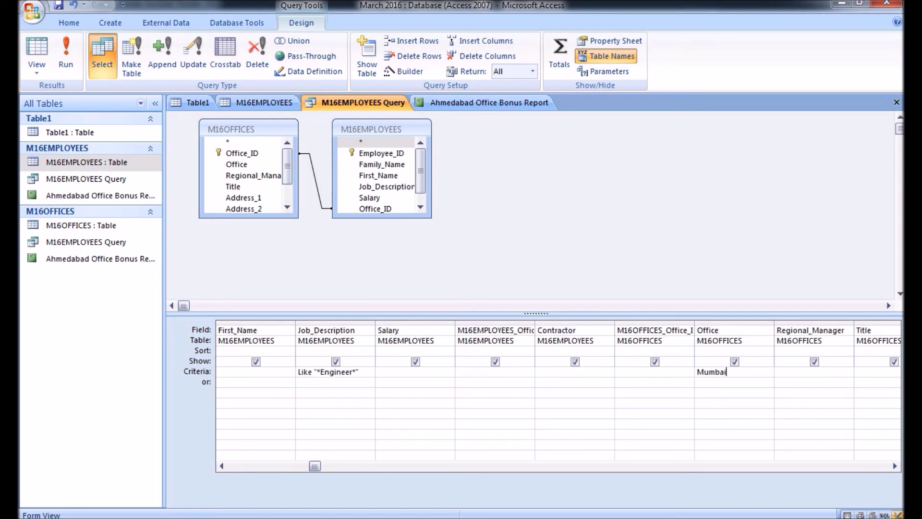
{"action": "type", "text": "or Bangalore"}
{"action": "key", "text": "alt+Tab"}
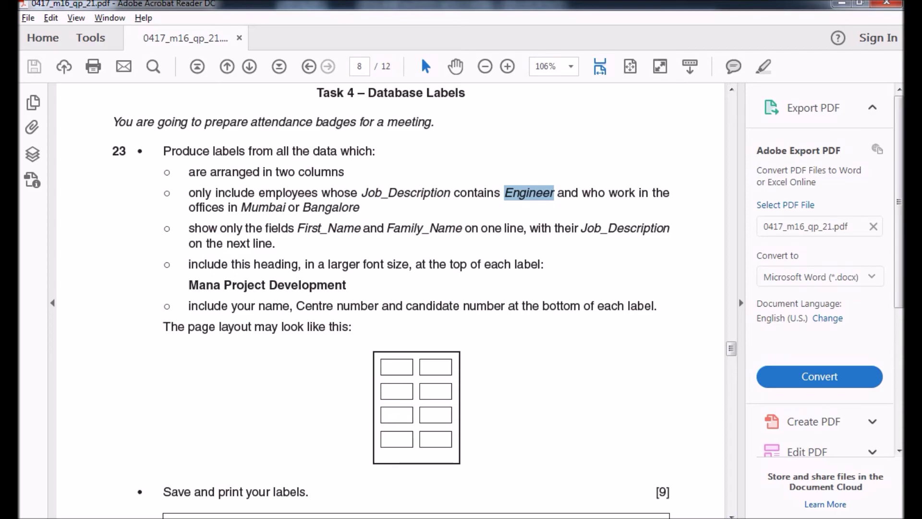
Run the M16EMPLOYEES Query and look through all the columns of the filtered engineer records.
{"action": "key", "text": "alt+Tab"}
{"action": "left_click", "coordinate": [66, 54]}
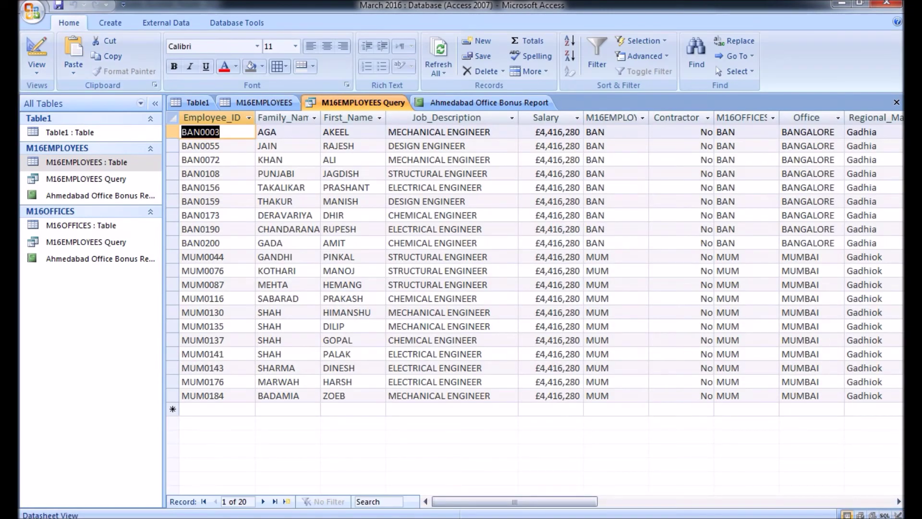
{"action": "mouse_move", "coordinate": [514, 501]}
{"action": "left_mouse_down"}
{"action": "mouse_move", "coordinate": [605, 501]}
{"action": "mouse_move", "coordinate": [514, 501]}
{"action": "left_mouse_up"}
{"action": "left_click_drag", "start_coordinate": [514, 501], "coordinate": [588, 501]}
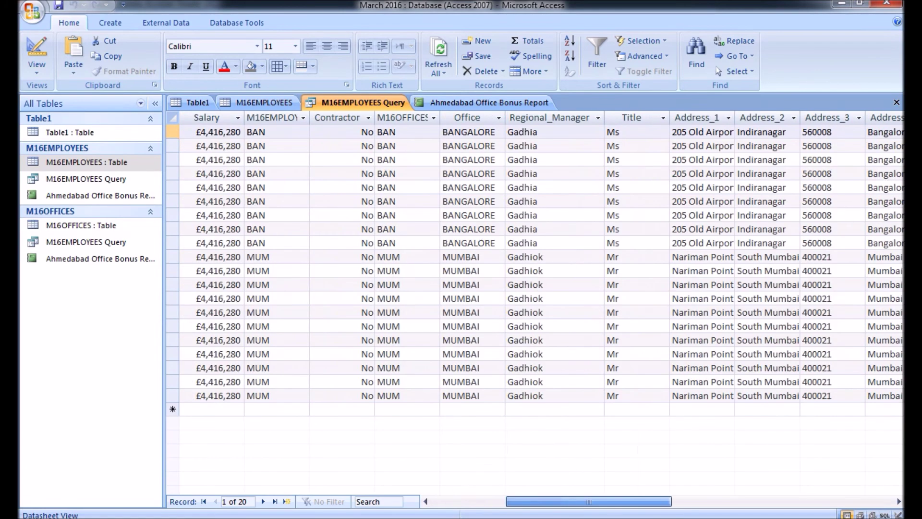
{"action": "scroll", "coordinate": [533, 259], "scroll_direction": "right", "scroll_amount": 2}
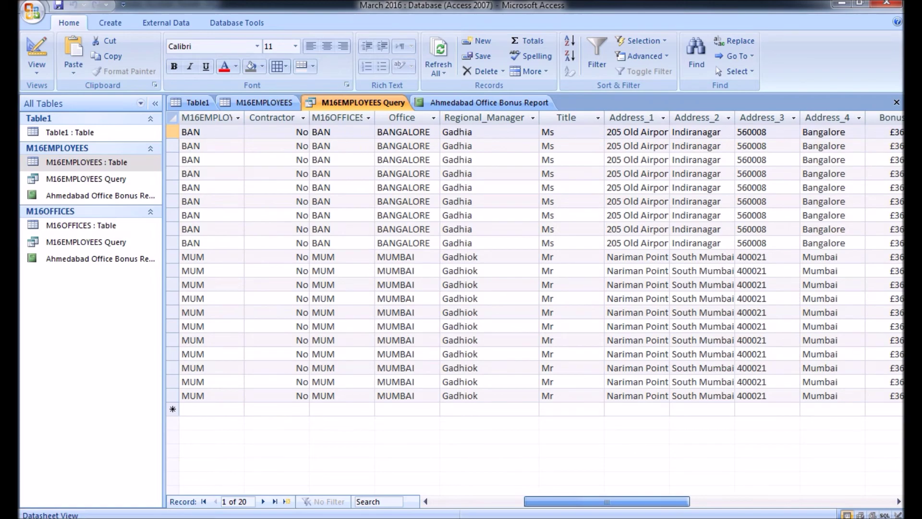
{"action": "scroll", "coordinate": [533, 259], "scroll_direction": "right", "scroll_amount": 2}
{"action": "scroll", "coordinate": [533, 259], "scroll_direction": "left", "scroll_amount": 9}
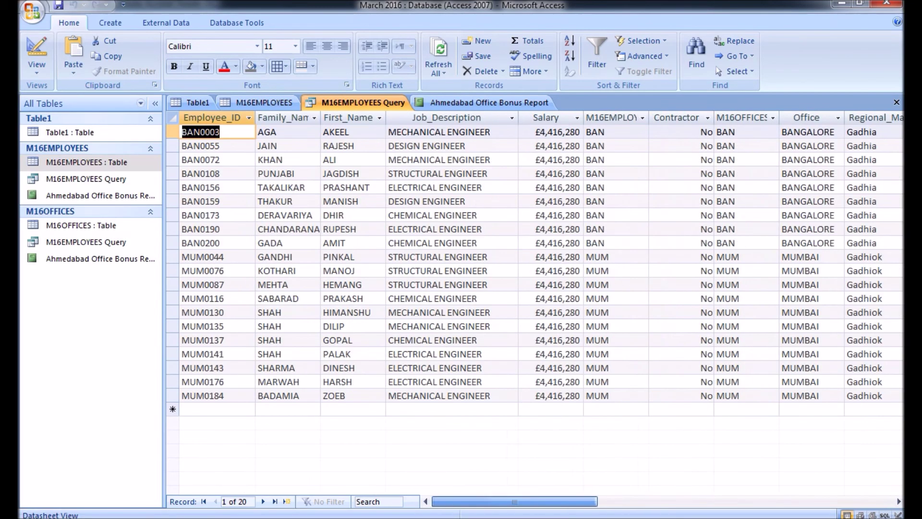
Start label creation from the query with the two-across Avery C2166 size (52 mm x 70 mm) and the default text appearance.
{"action": "key", "text": "alt+Tab"}
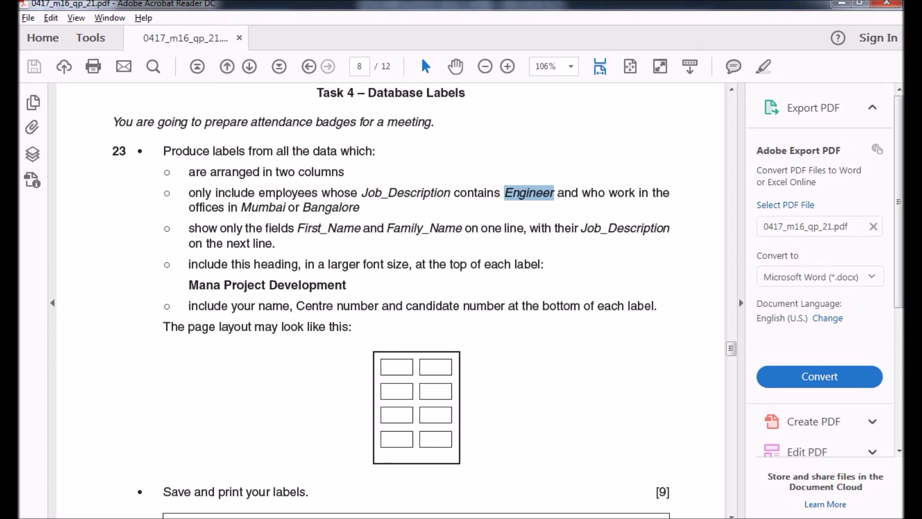
{"action": "key", "text": "alt+Tab"}
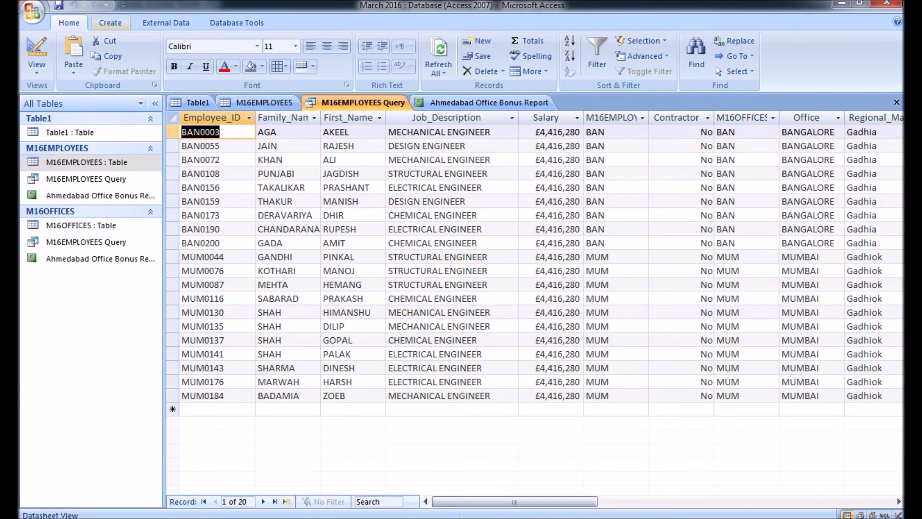
{"action": "left_click", "coordinate": [110, 23]}
{"action": "left_click", "coordinate": [420, 41]}
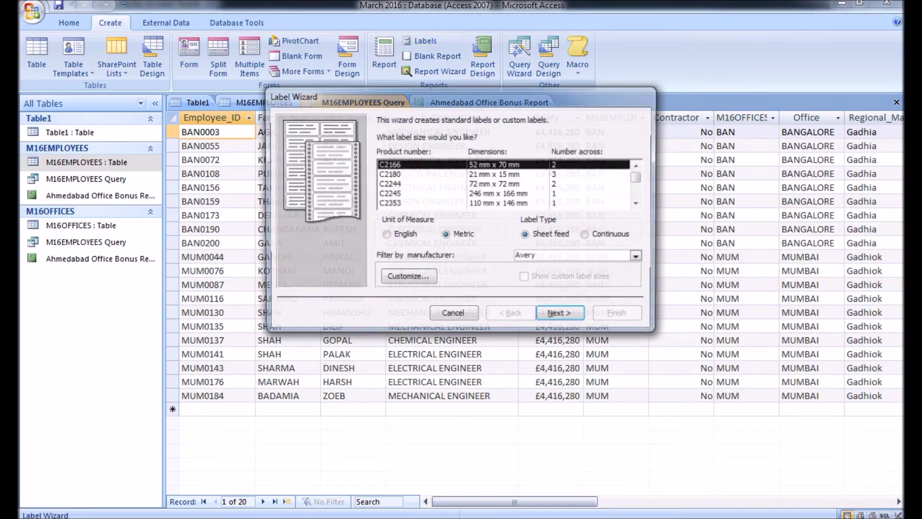
{"action": "key", "text": "alt+Tab"}
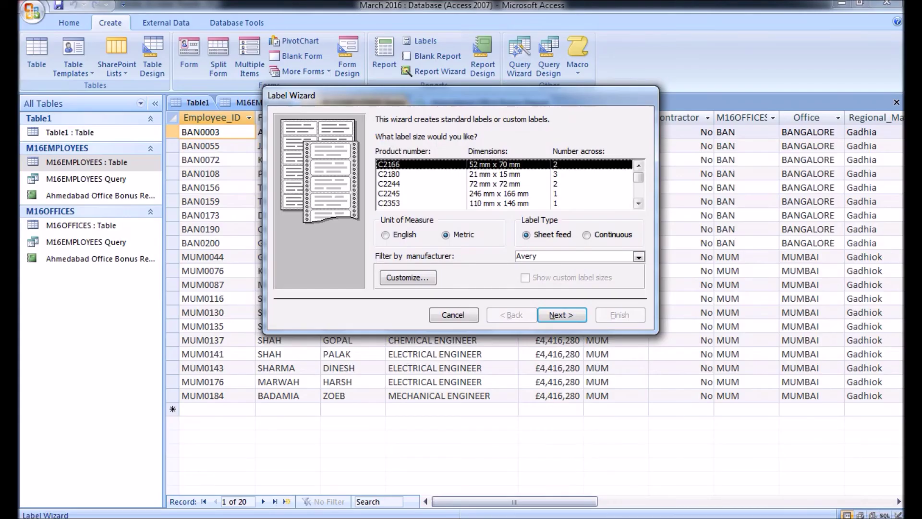
{"action": "scroll", "coordinate": [504, 183], "scroll_direction": "down", "scroll_amount": 5}
{"action": "left_click_drag", "start_coordinate": [639, 181], "coordinate": [638, 176]}
{"action": "left_click", "coordinate": [505, 174]}
{"action": "left_click", "coordinate": [504, 164]}
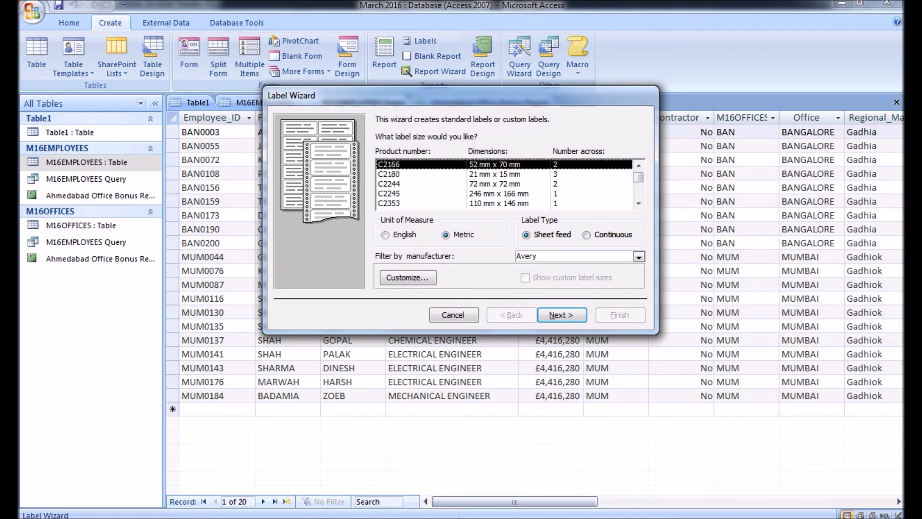
{"action": "left_click", "coordinate": [561, 314]}
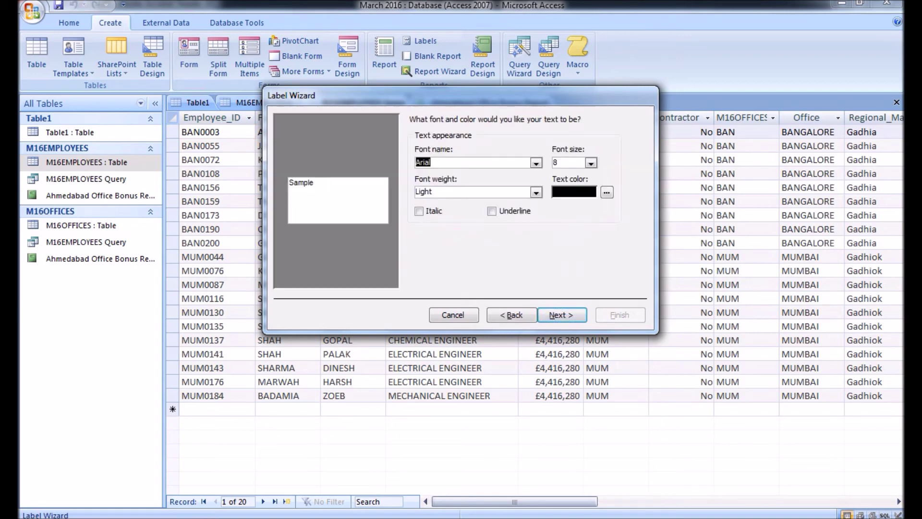
{"action": "key", "text": "Return"}
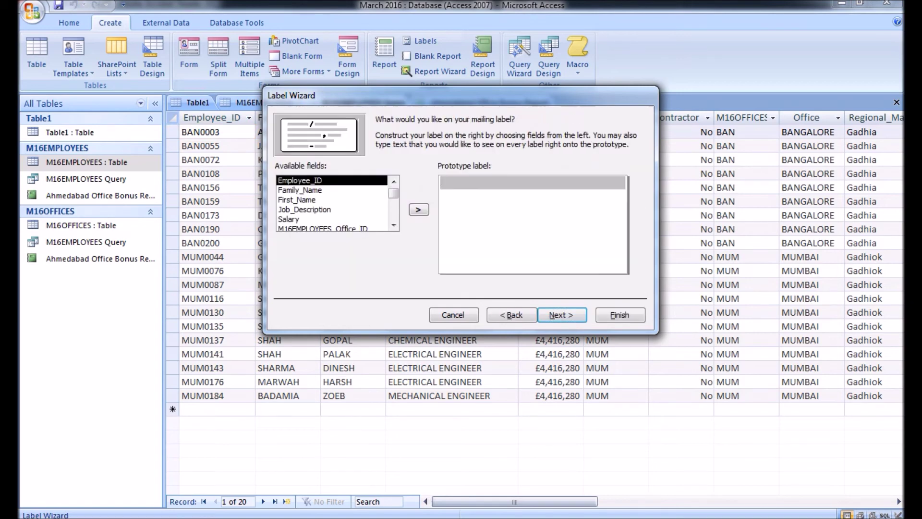
Check the required label fields in the exam paper and place First_Name and Family_Name on the prototype label's first line.
{"action": "key", "text": "alt+Tab"}
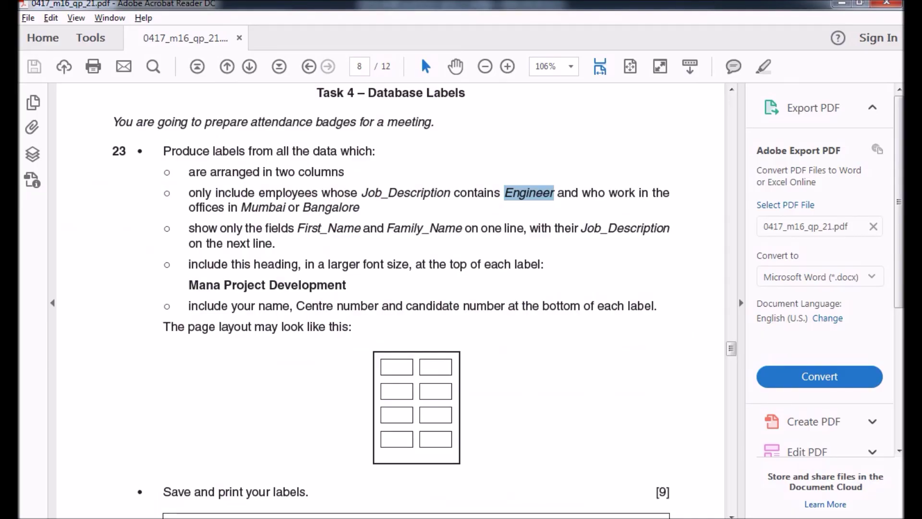
{"action": "key", "text": "alt+Tab"}
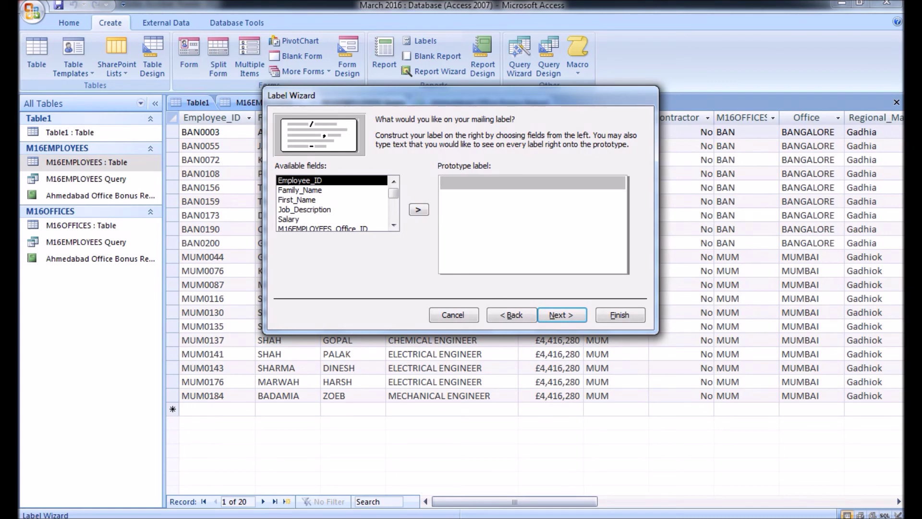
{"action": "key", "text": "alt+Tab"}
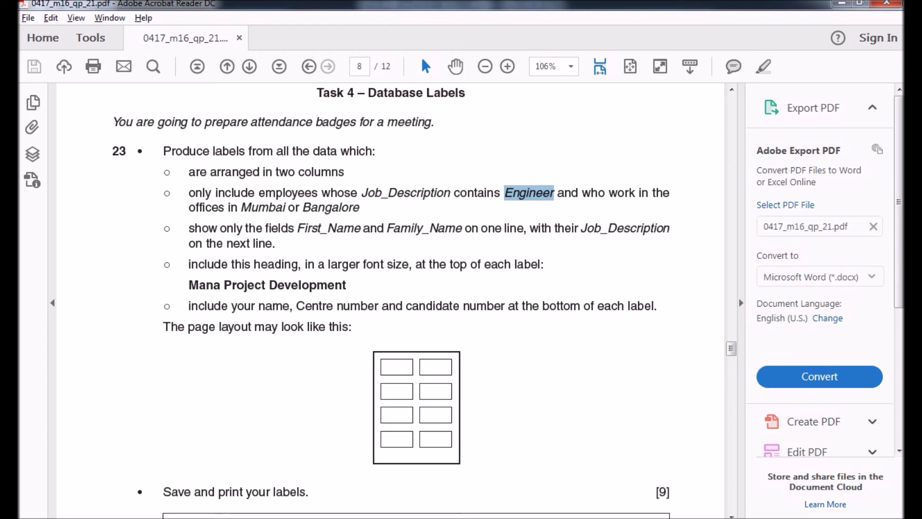
{"action": "left_click_drag", "start_coordinate": [303, 229], "coordinate": [445, 228]}
{"action": "key", "text": "alt+Tab"}
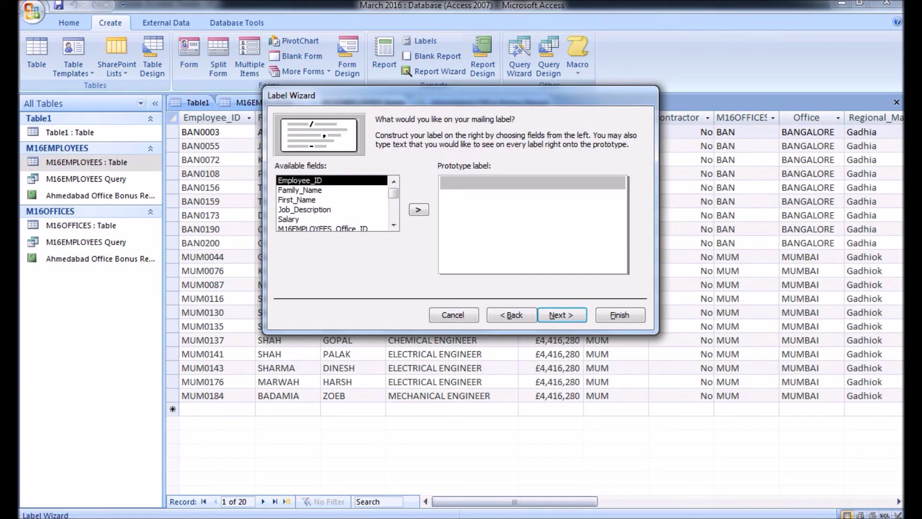
{"action": "left_click", "coordinate": [296, 200]}
{"action": "left_click", "coordinate": [417, 210]}
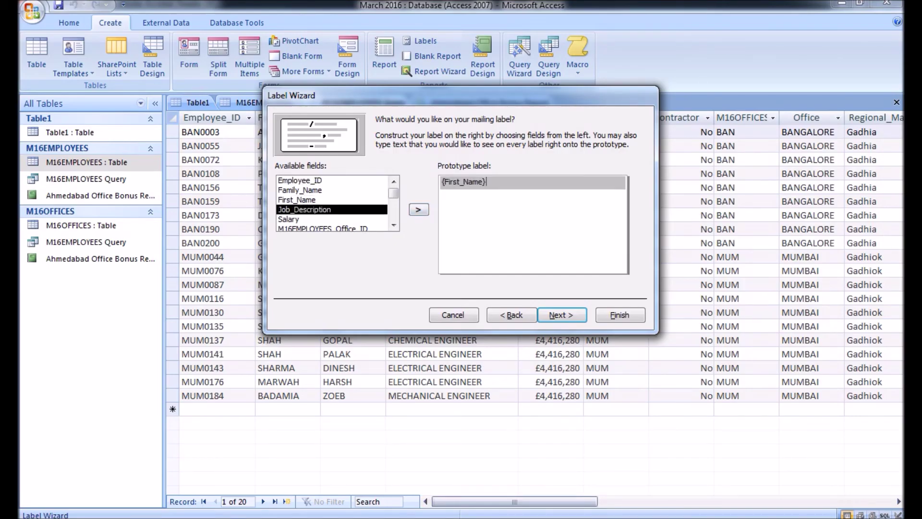
{"action": "left_click", "coordinate": [300, 191]}
{"action": "left_click", "coordinate": [417, 209]}
Check the line layout in the exam paper and put Job_Description on the prototype label's second line.
{"action": "key", "text": "alt+Tab"}
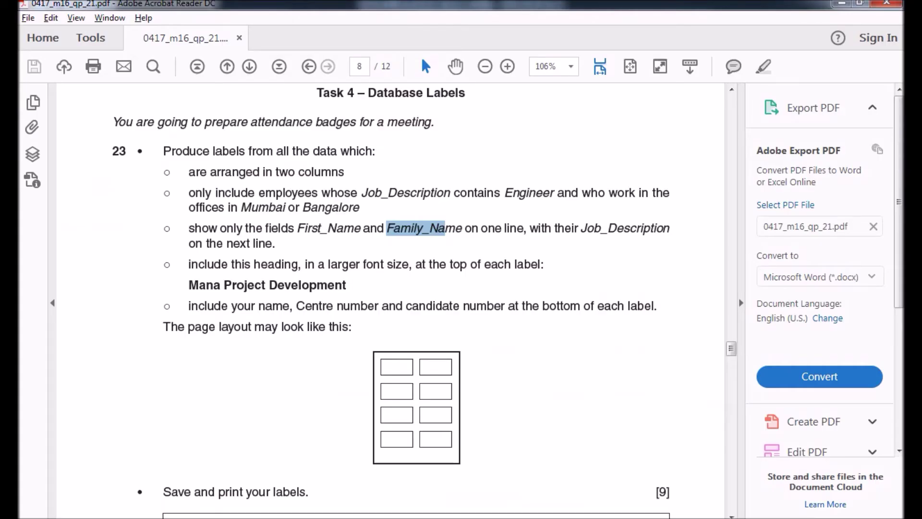
{"action": "key", "text": "alt+Tab"}
{"action": "key", "text": "Return"}
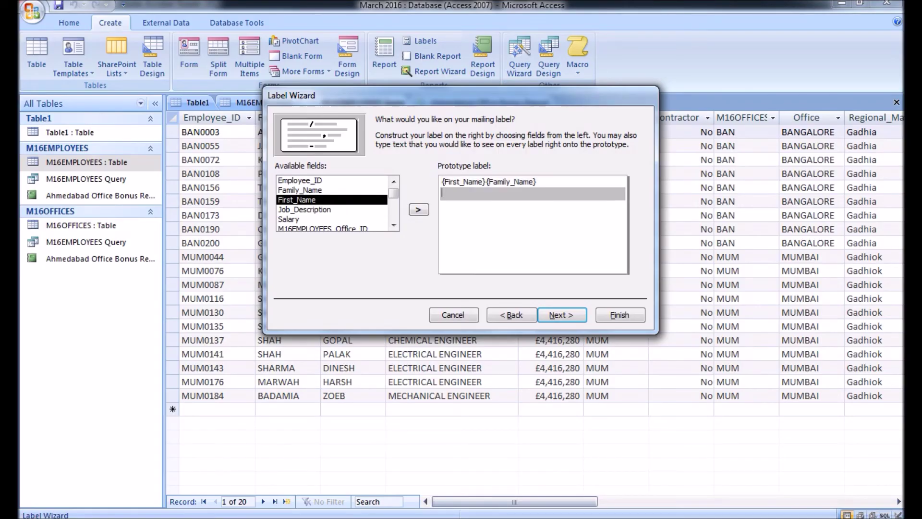
{"action": "left_click", "coordinate": [304, 210]}
{"action": "left_click", "coordinate": [418, 210]}
Finish the labels unsorted under the suggested report name, selecting the heading Mana Project Development in the exam paper along the way.
{"action": "left_click", "coordinate": [561, 315]}
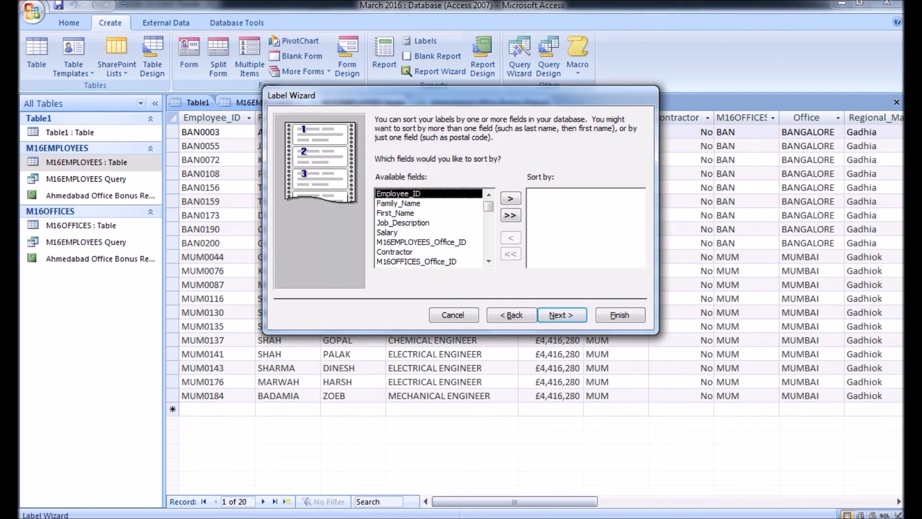
{"action": "left_click", "coordinate": [562, 315]}
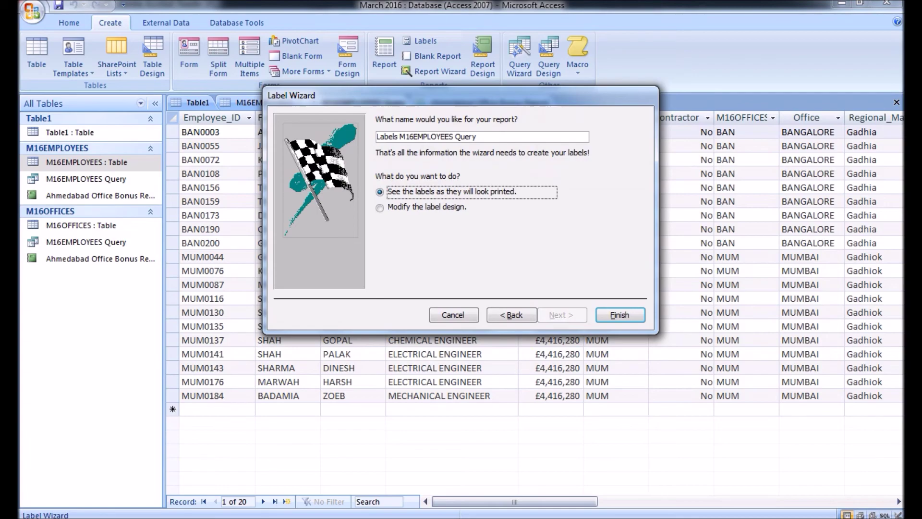
{"action": "key", "text": "alt+Tab"}
{"action": "key", "text": "alt+Tab"}
{"action": "key", "text": "alt+Tab"}
{"action": "left_click_drag", "start_coordinate": [347, 285], "coordinate": [188, 285]}
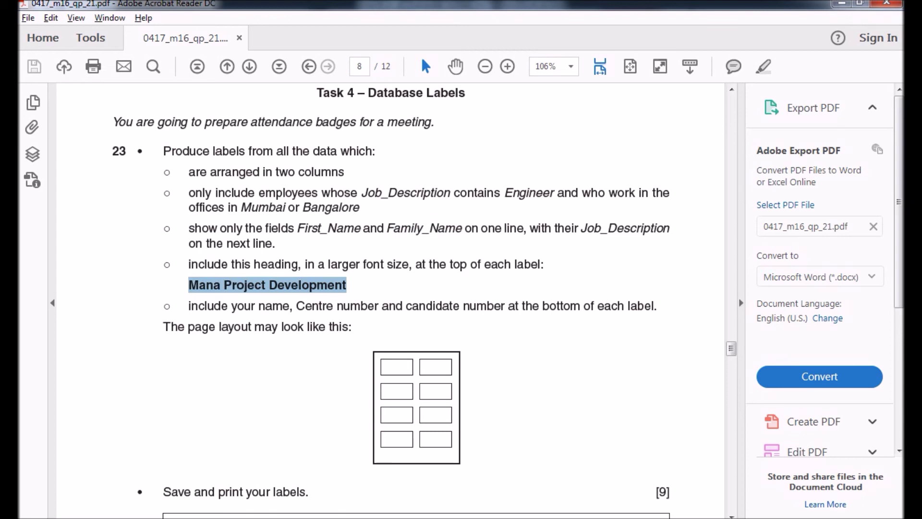
{"action": "key", "text": "alt+Tab"}
{"action": "key", "text": "Return"}
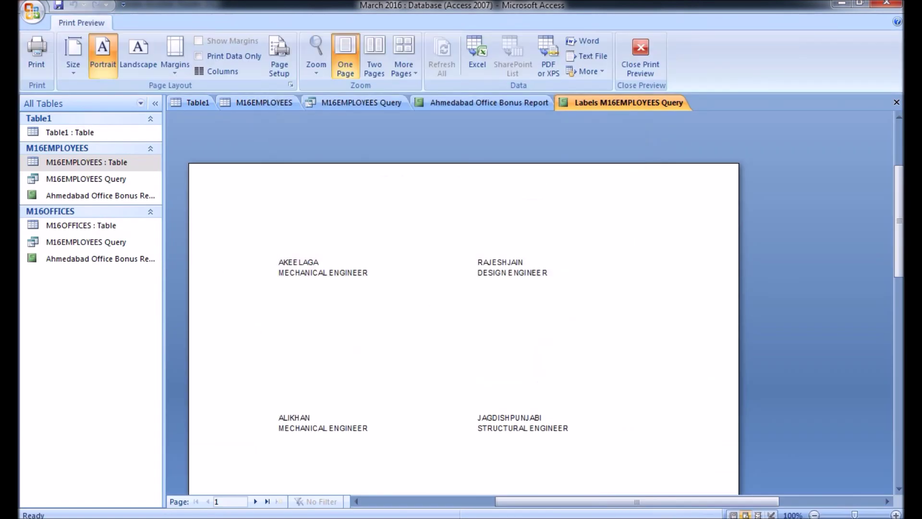
Open the labels report in Design view, passing through Layout view.
{"action": "right_click", "coordinate": [619, 98]}
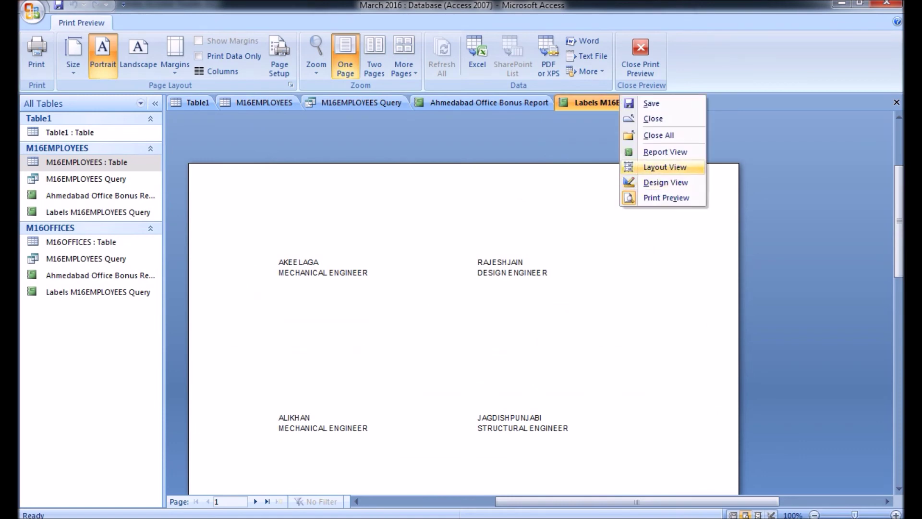
{"action": "left_click", "coordinate": [665, 167]}
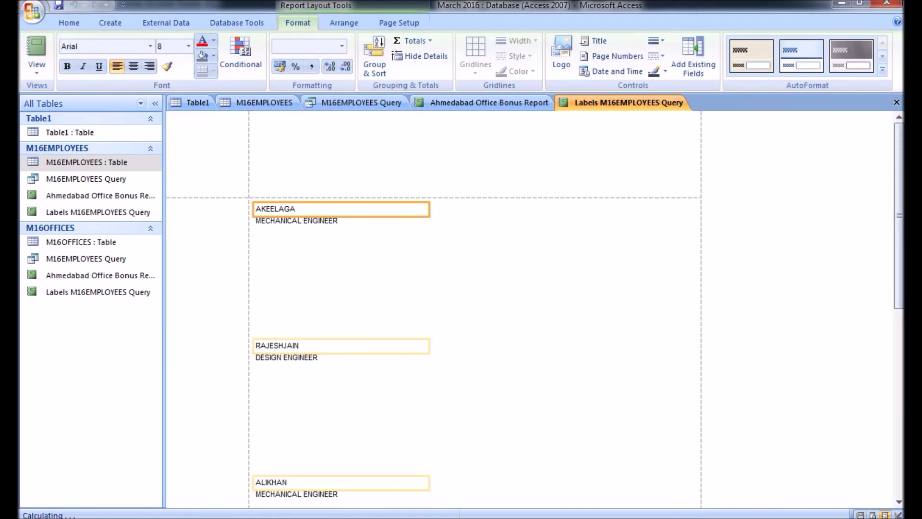
{"action": "right_click", "coordinate": [581, 104]}
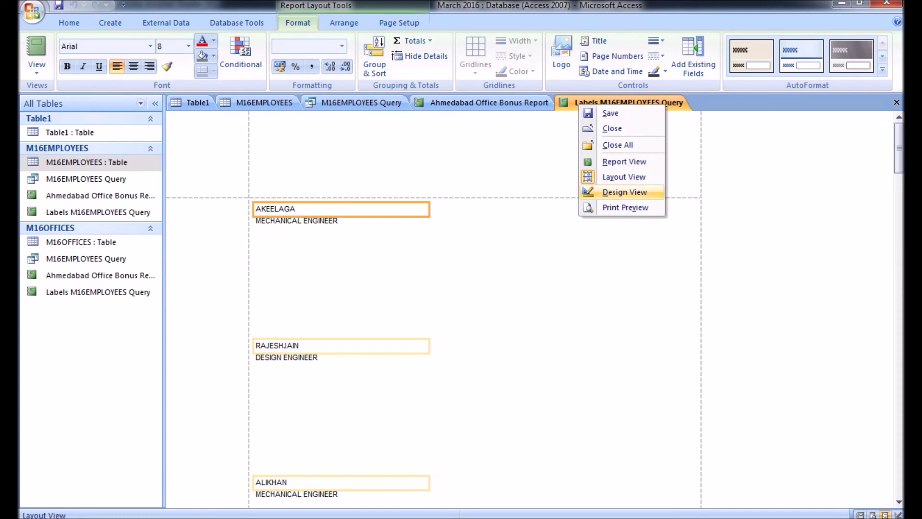
{"action": "left_click", "coordinate": [624, 191]}
{"action": "mouse_move", "coordinate": [272, 174]}
{"action": "left_mouse_down"}
{"action": "mouse_move", "coordinate": [273, 188]}
{"action": "mouse_move", "coordinate": [273, 163]}
{"action": "mouse_move", "coordinate": [273, 175]}
{"action": "left_mouse_up"}
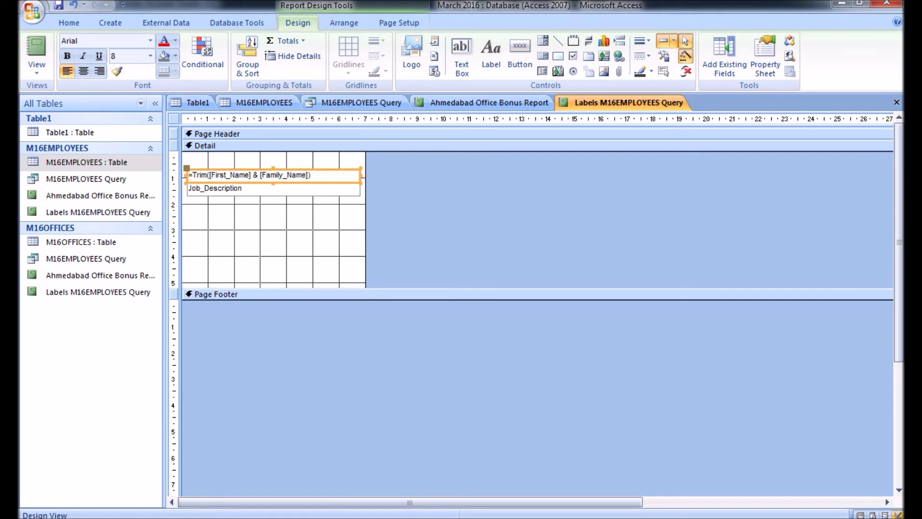
Add the heading Mana Project Development in a label about 6.5 cm wide above the name field in the Detail section.
{"action": "left_click", "coordinate": [491, 56]}
{"action": "left_click", "coordinate": [490, 55]}
{"action": "left_click_drag", "start_coordinate": [188, 153], "coordinate": [356, 166]}
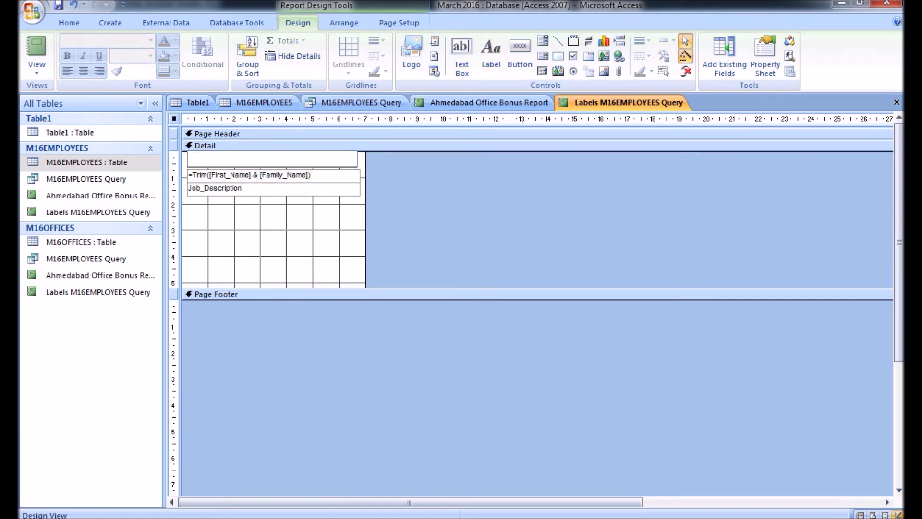
{"action": "type", "text": "Mana Project Development"}
{"action": "key", "text": "shift+Home"}
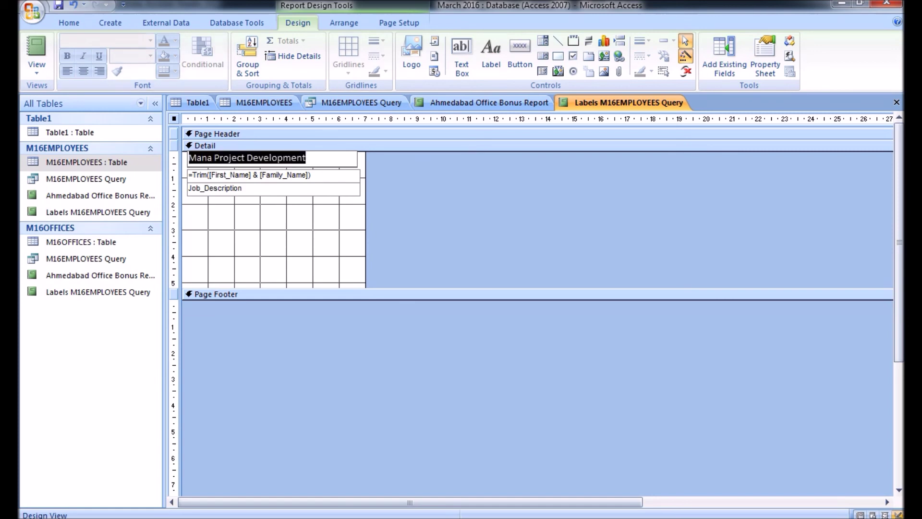
{"action": "key", "text": "Return"}
{"action": "left_click", "coordinate": [173, 225]}
Select the Mana Project Development heading and open its font size choices.
{"action": "left_click", "coordinate": [296, 158]}
{"action": "left_click", "coordinate": [297, 158]}
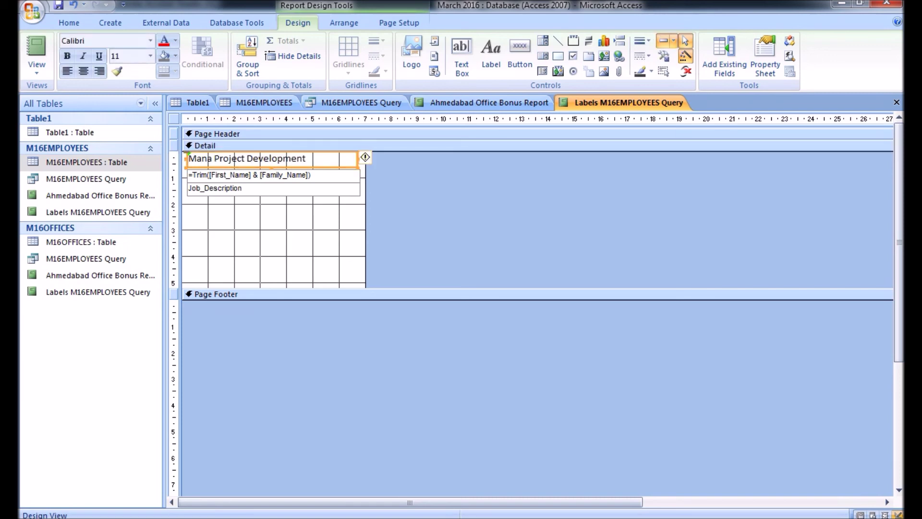
{"action": "left_click_drag", "start_coordinate": [305, 158], "coordinate": [220, 158]}
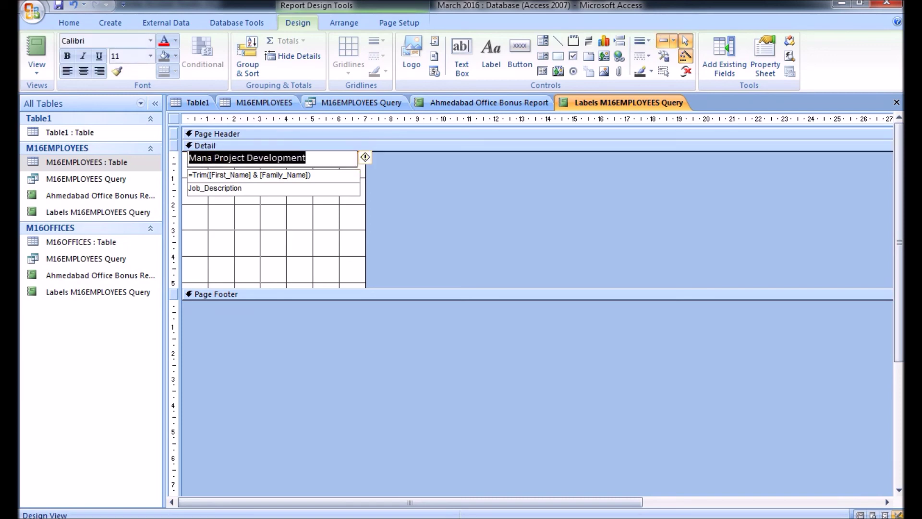
{"action": "left_click", "coordinate": [151, 56]}
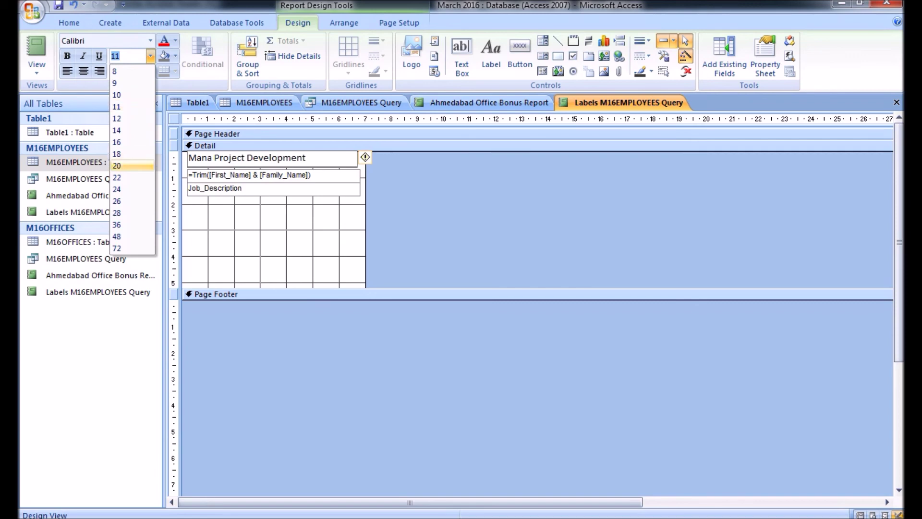